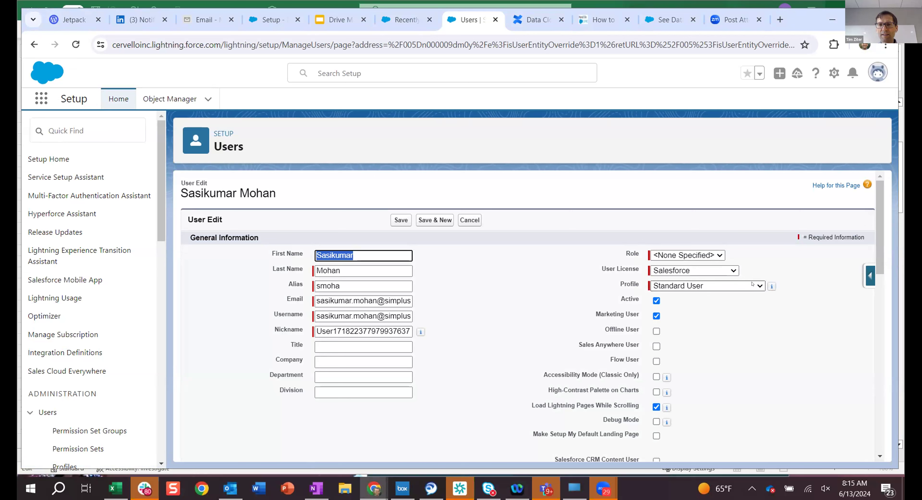
Set the open user's profile to System Administrator and save the user record
{"action": "left_click", "coordinate": [759, 285]}
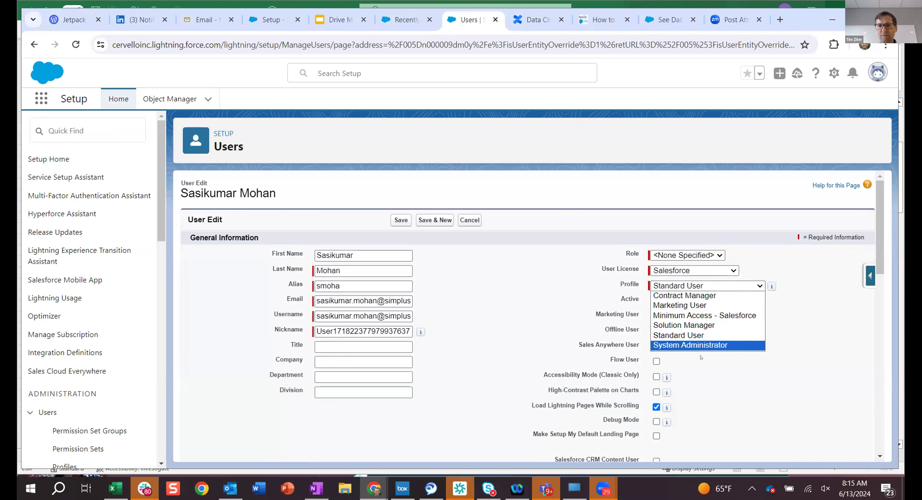
{"action": "left_click", "coordinate": [706, 345]}
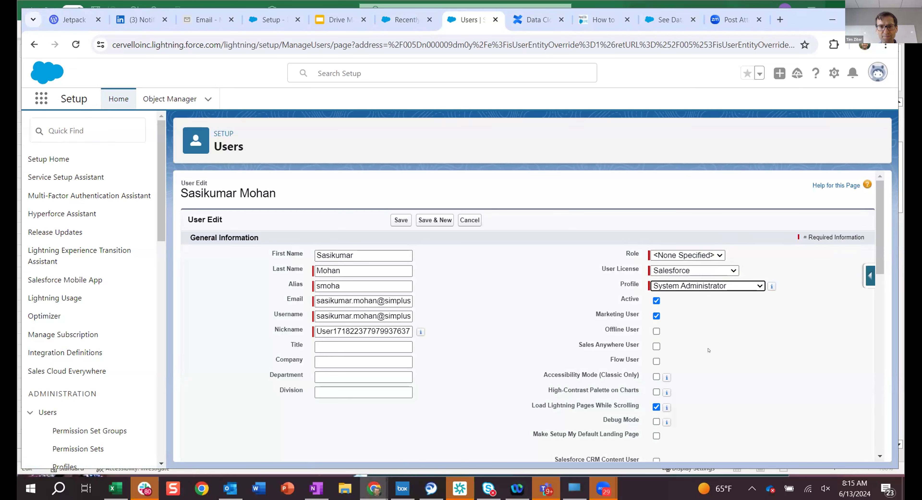
{"action": "left_click", "coordinate": [396, 219]}
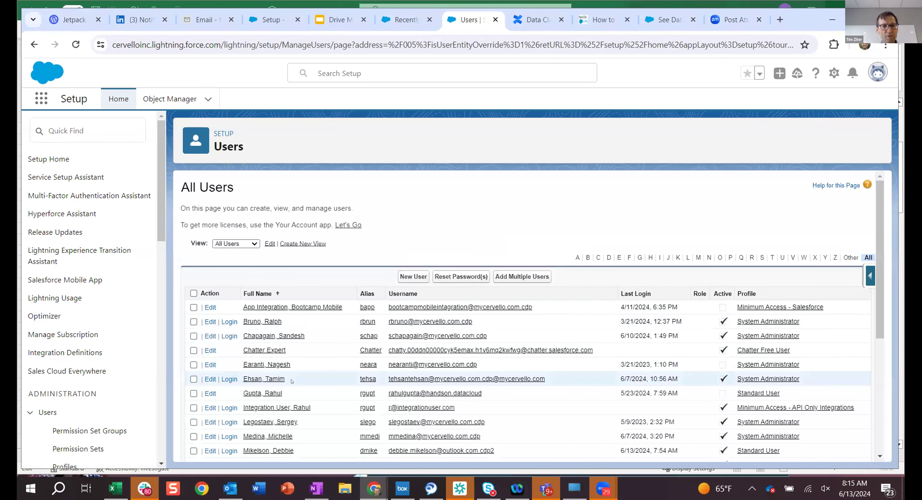
Assign the Data Cloud Admin permission set to the user just given the System Administrator profile, and save the assignment
{"action": "scroll", "coordinate": [267, 399], "scroll_direction": "down", "scroll_amount": 2}
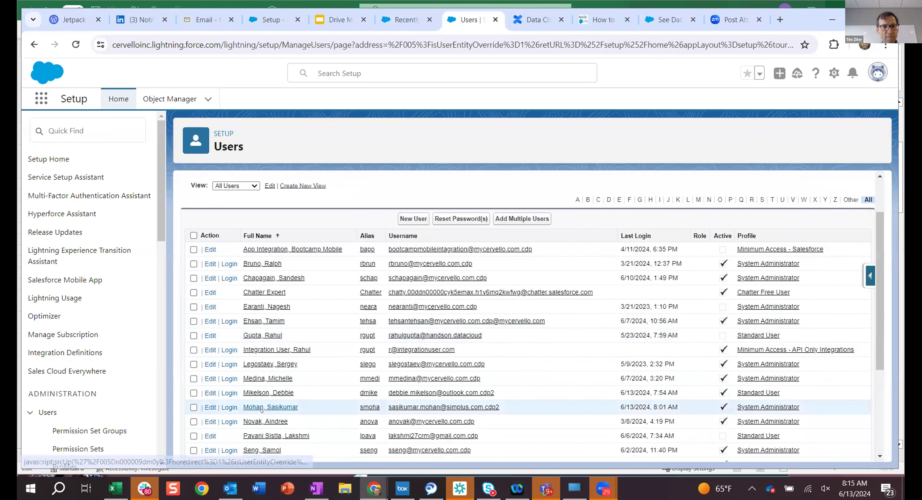
{"action": "left_click", "coordinate": [258, 406]}
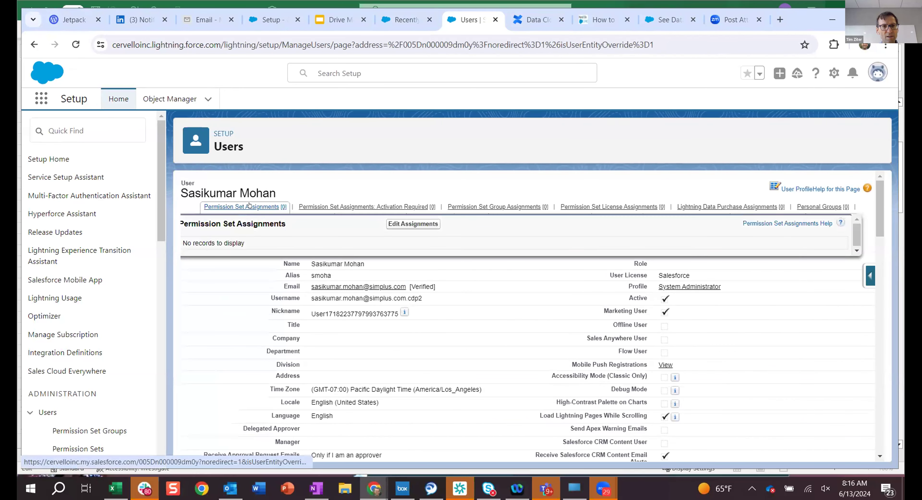
{"action": "left_click", "coordinate": [250, 209]}
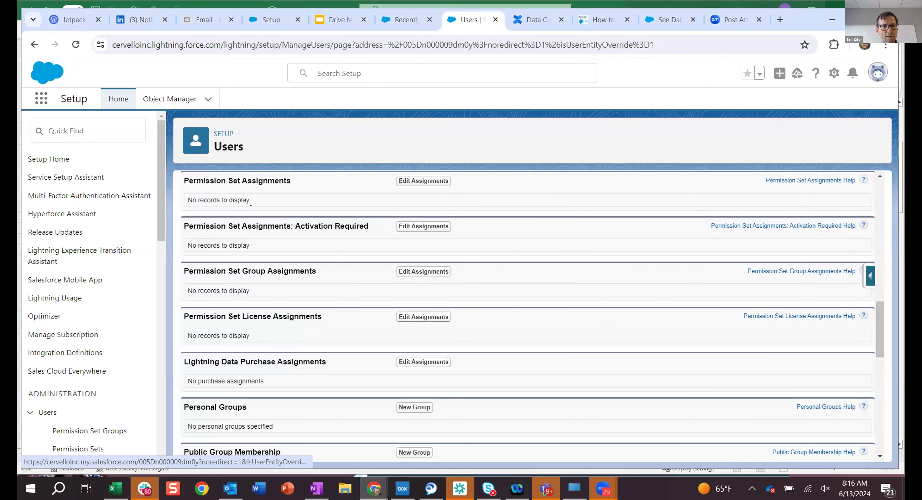
{"action": "left_click", "coordinate": [427, 182]}
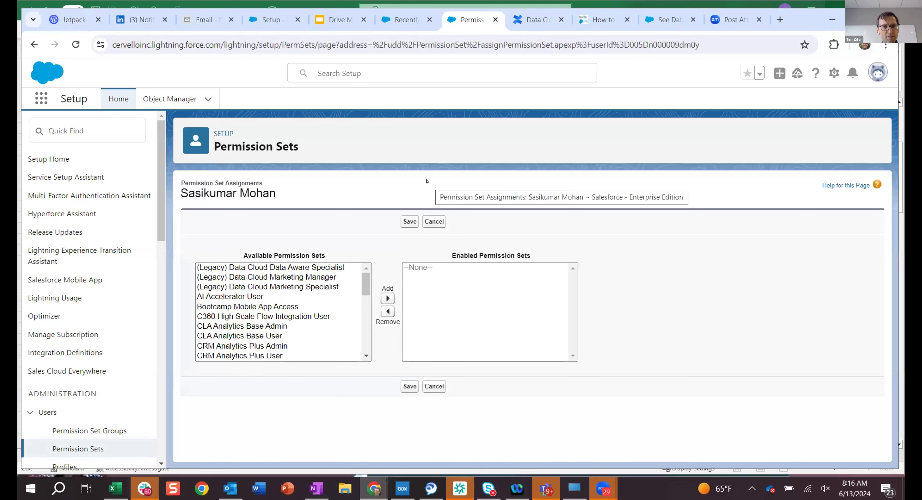
{"action": "scroll", "coordinate": [307, 307], "scroll_direction": "down", "scroll_amount": 2}
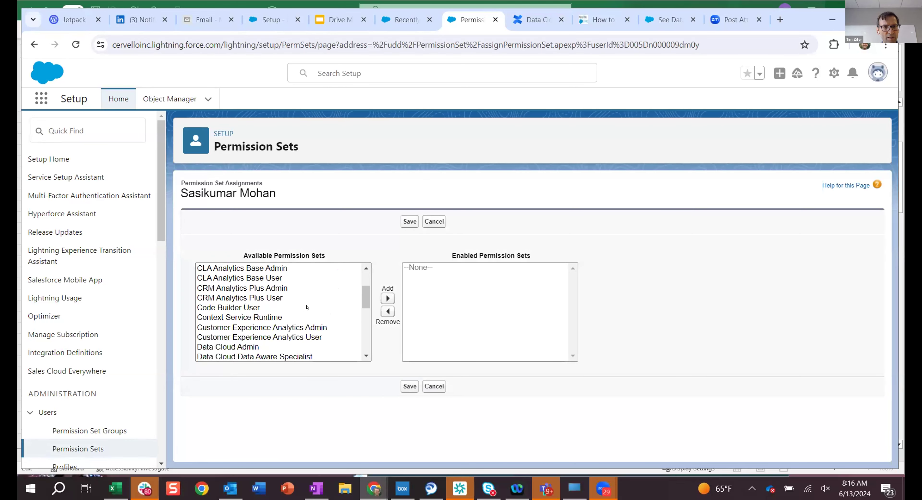
{"action": "scroll", "coordinate": [242, 299], "scroll_direction": "down", "scroll_amount": 2}
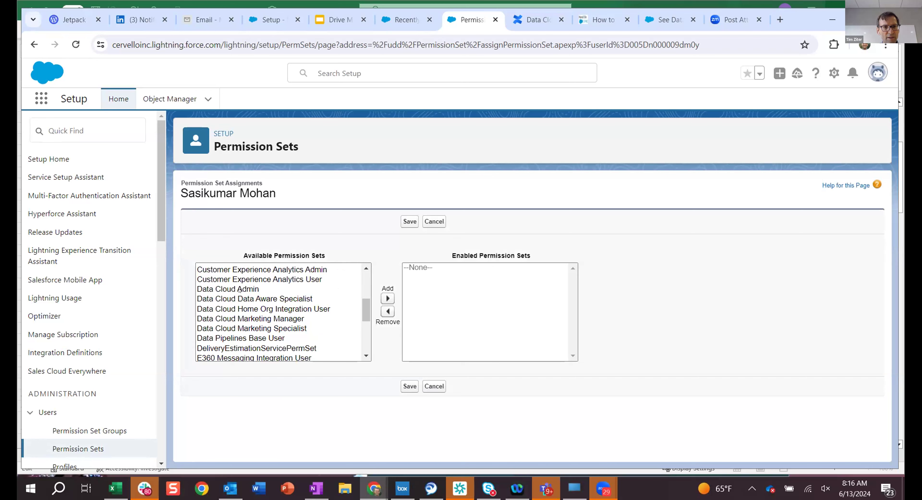
{"action": "left_click", "coordinate": [240, 289]}
{"action": "left_click", "coordinate": [387, 298]}
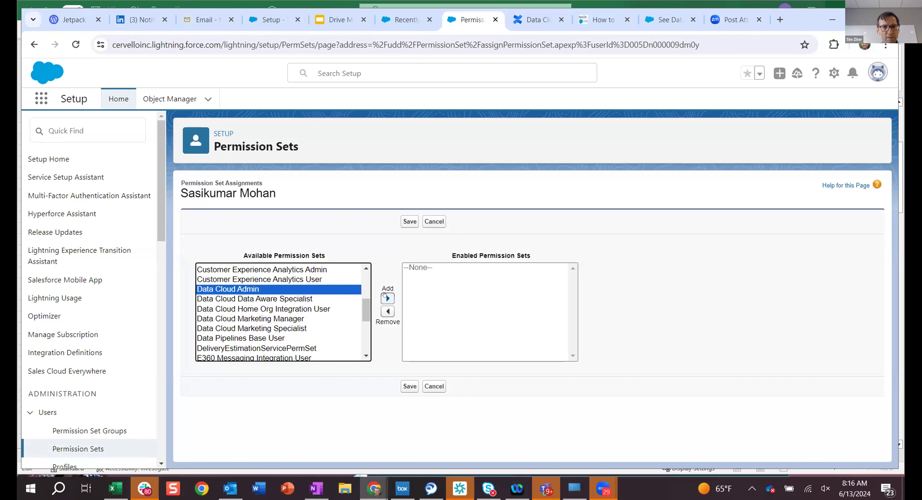
{"action": "left_click", "coordinate": [405, 383]}
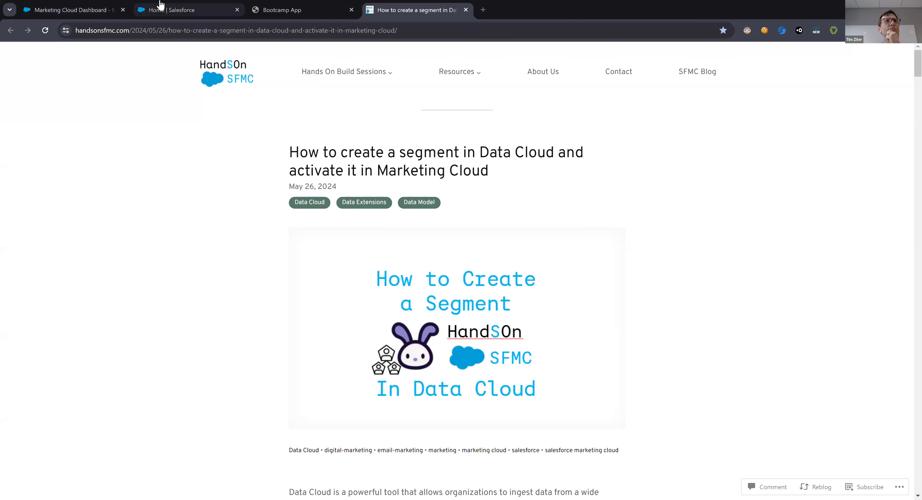
Switch to the Salesforce home page, find and open the Data Cloud app, and dismiss the Go Mobile prompt
{"action": "left_click", "coordinate": [160, 5]}
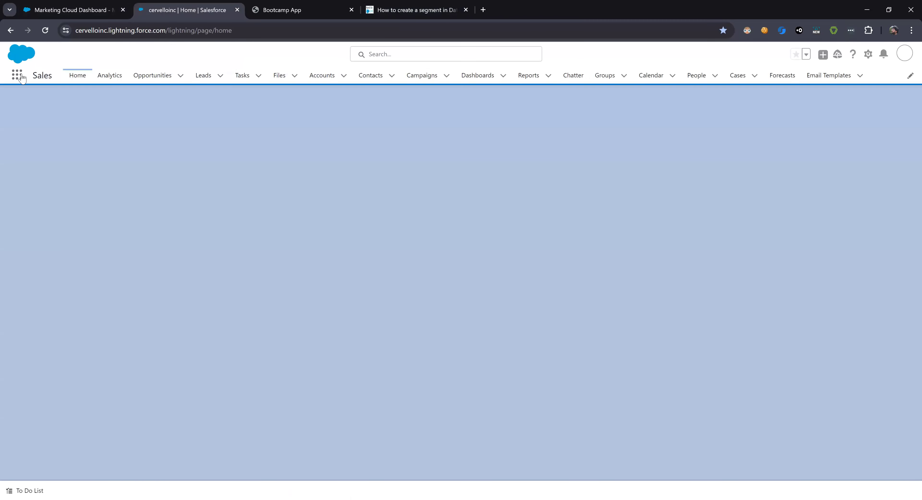
{"action": "left_click", "coordinate": [18, 75]}
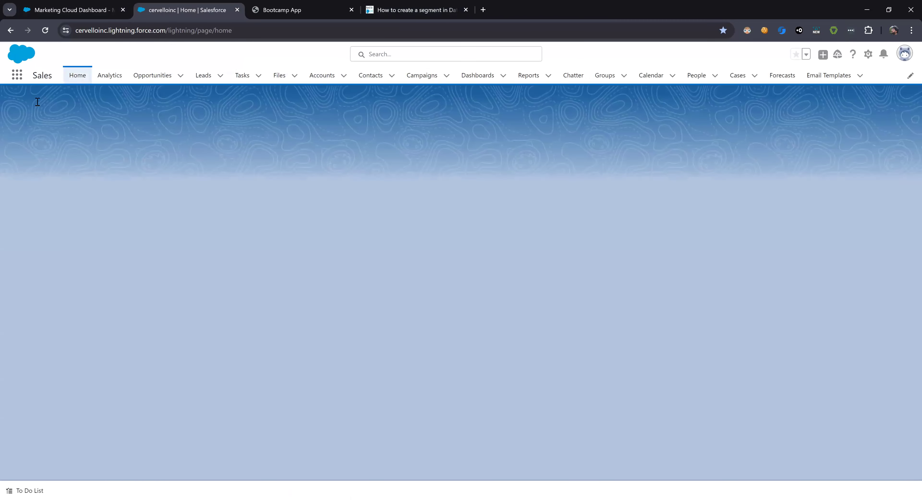
{"action": "type", "text": "data cloud"}
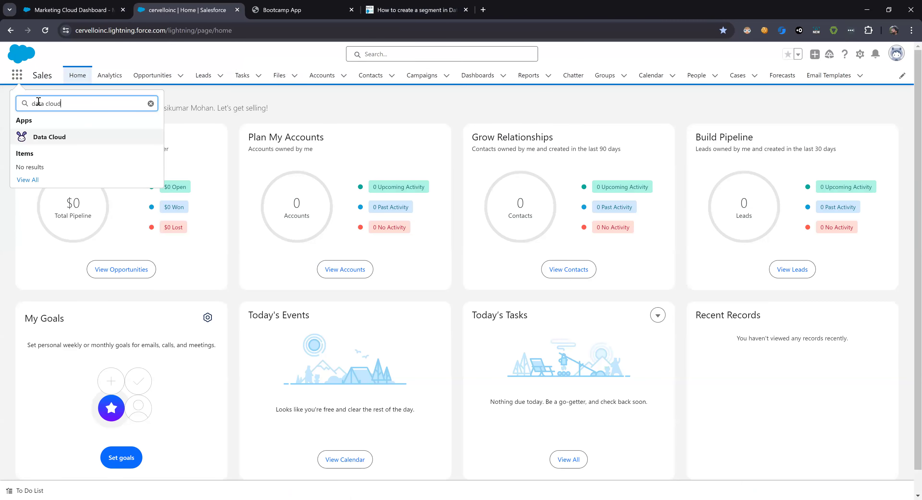
{"action": "left_click", "coordinate": [43, 140]}
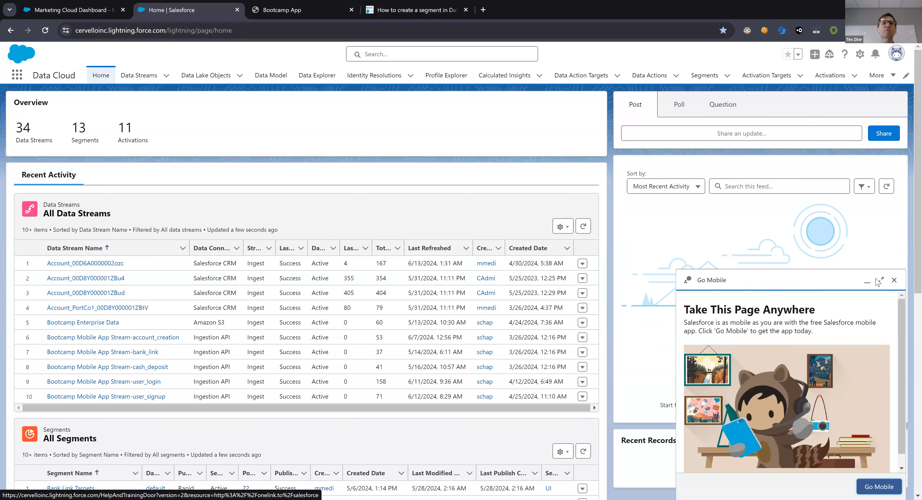
{"action": "left_click", "coordinate": [894, 279]}
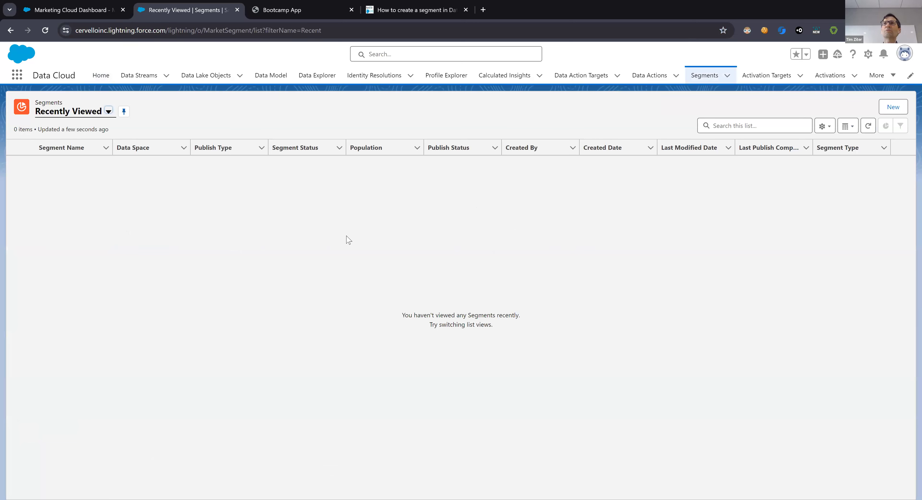
Start a new segment named Bootcamp_individual on Individual, with the description "Individual segment", and continue to the publish settings
{"action": "left_click", "coordinate": [902, 108]}
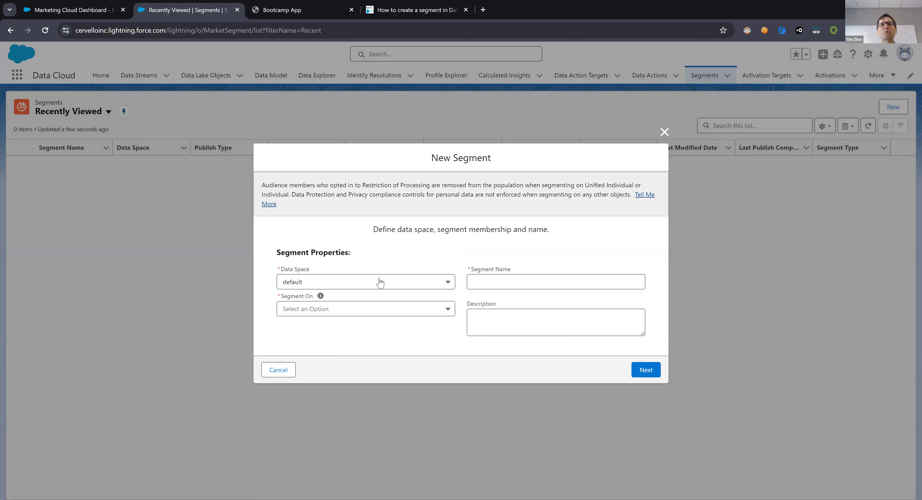
{"action": "left_click", "coordinate": [478, 280]}
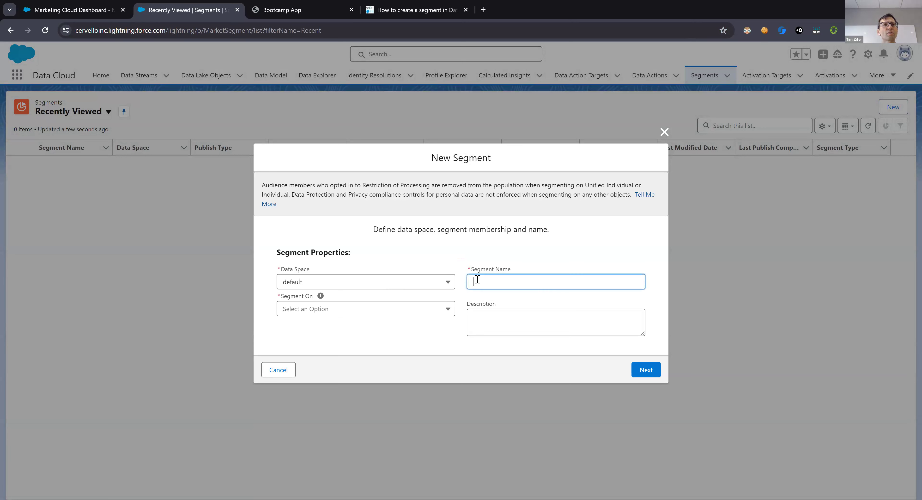
{"action": "type", "text": "Bootcamp"}
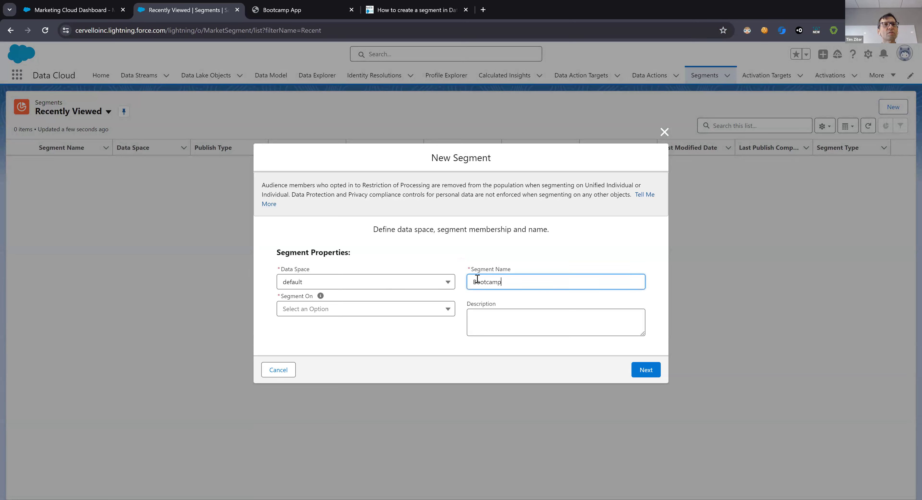
{"action": "type", "text": "_individual"}
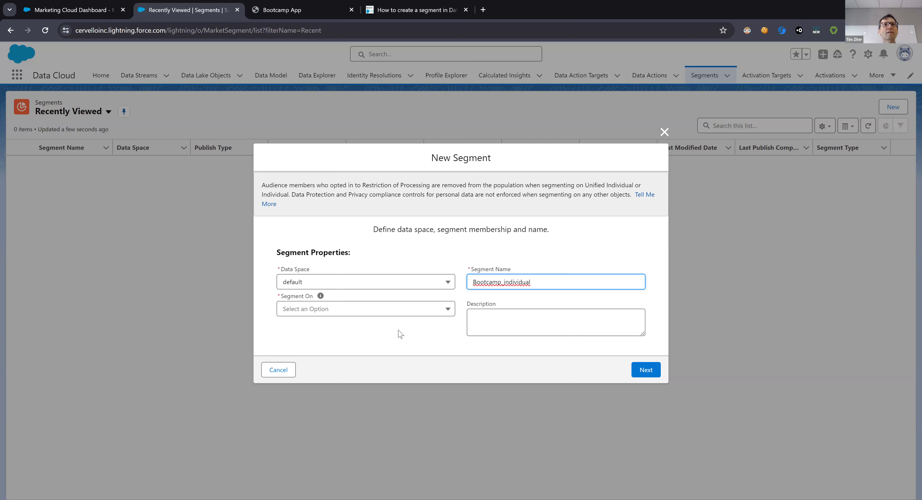
{"action": "left_click", "coordinate": [397, 310]}
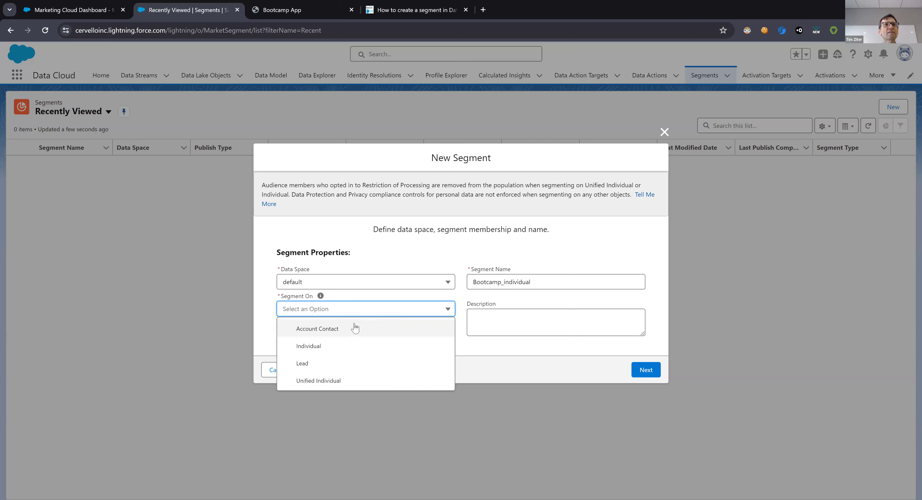
{"action": "left_click", "coordinate": [346, 347]}
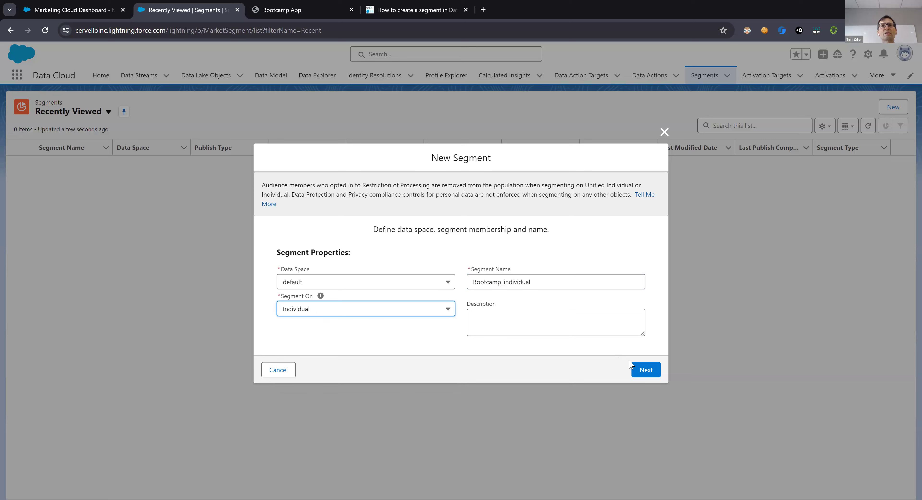
{"action": "left_click", "coordinate": [595, 331]}
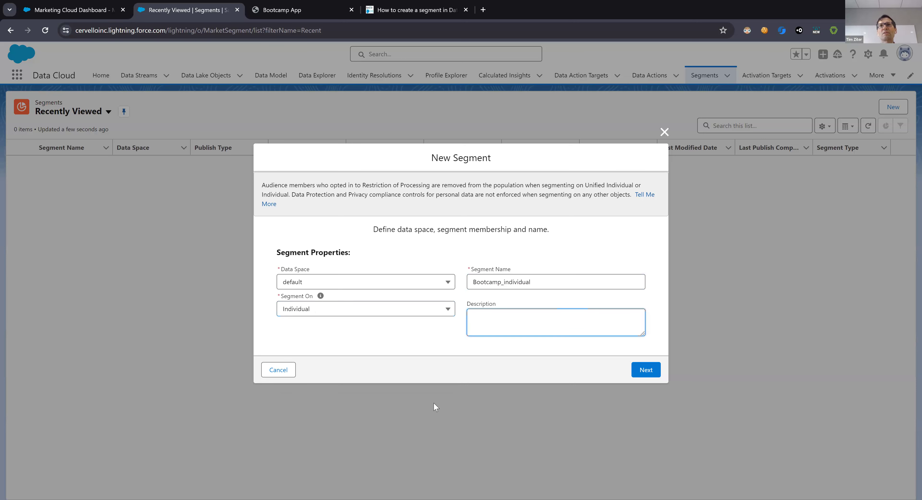
{"action": "type", "text": "Individual segment"}
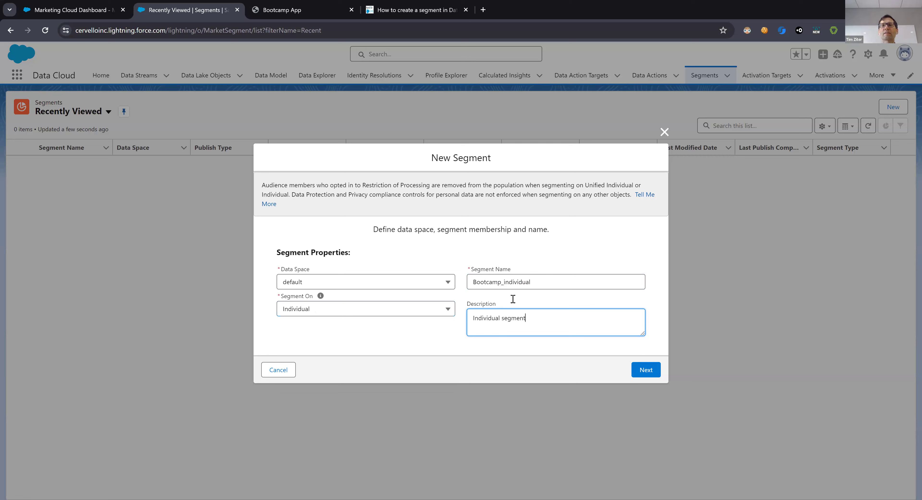
{"action": "left_click", "coordinate": [644, 373]}
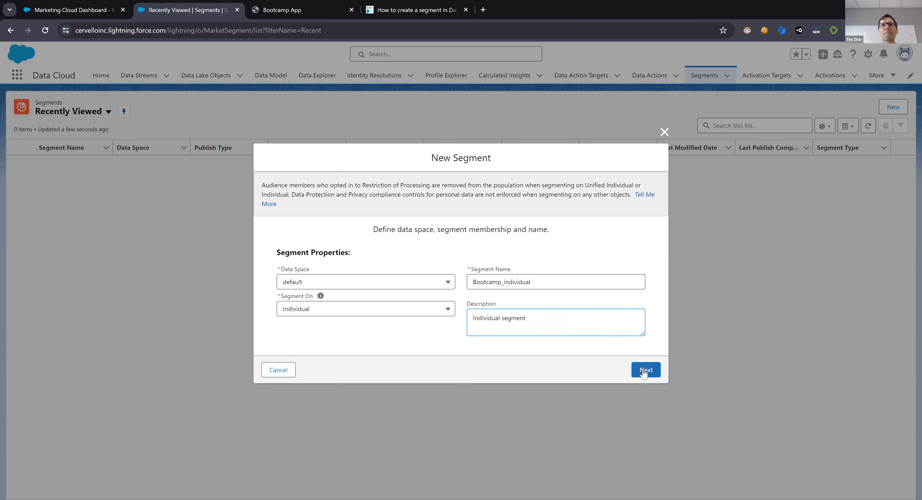
Choose Rapid Publish for the new segment and set its publish schedule to 1 hour
{"action": "left_click", "coordinate": [418, 243]}
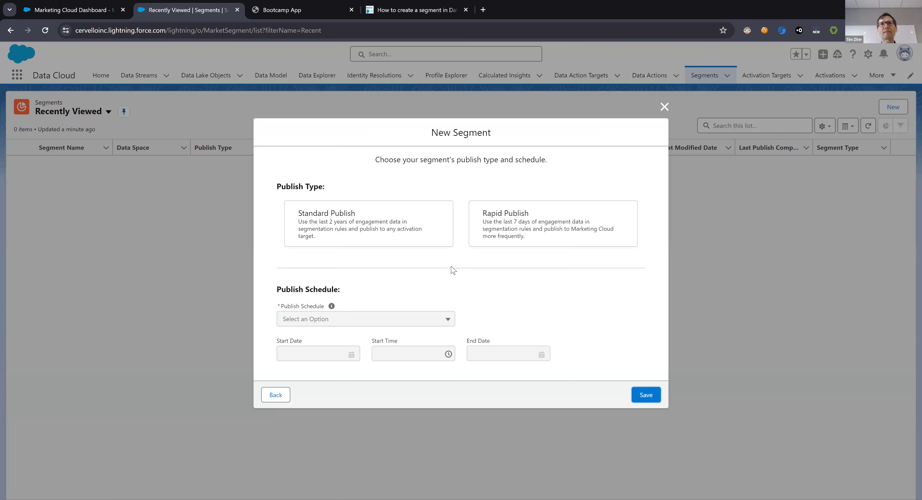
{"action": "left_click", "coordinate": [493, 240]}
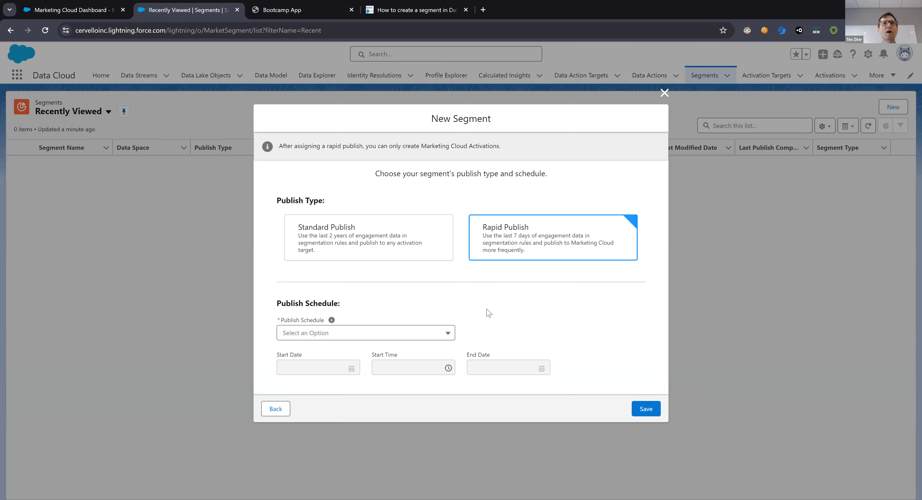
{"action": "left_click", "coordinate": [447, 339]}
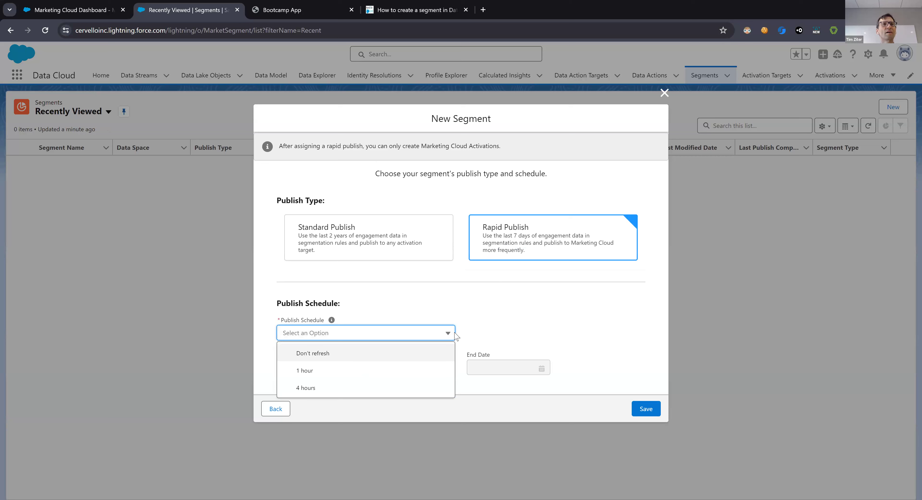
{"action": "left_click", "coordinate": [411, 370]}
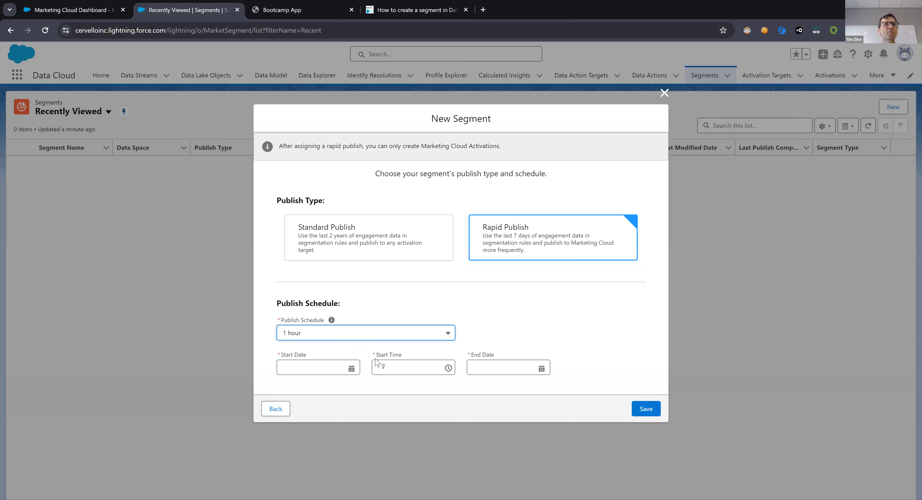
Set the publish schedule to start on Jun 13, 2024 at 8:30 AM
{"action": "left_click", "coordinate": [323, 368]}
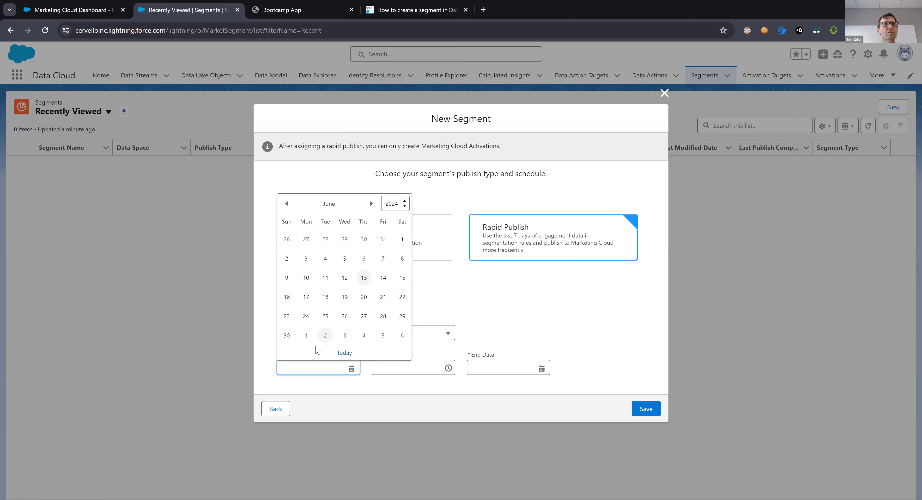
{"action": "left_click", "coordinate": [364, 278]}
{"action": "left_click", "coordinate": [385, 367]}
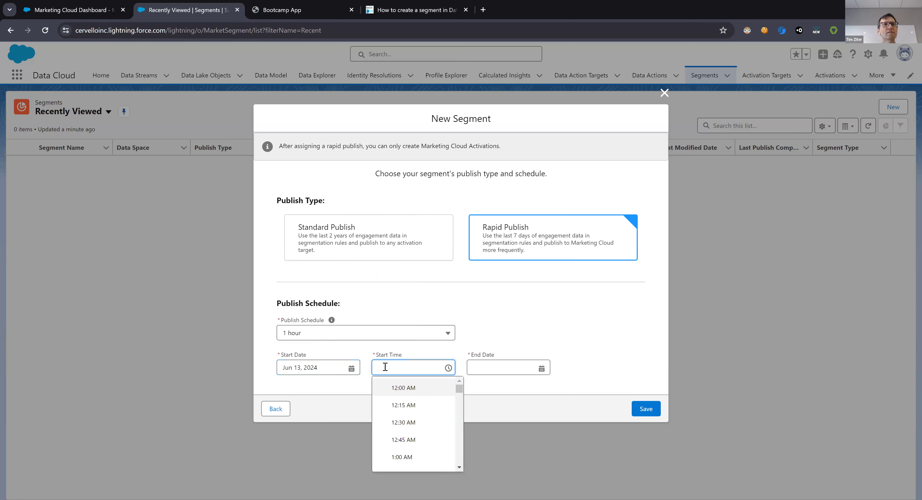
{"action": "scroll", "coordinate": [410, 446], "scroll_direction": "down", "scroll_amount": 5}
{"action": "scroll", "coordinate": [410, 445], "scroll_direction": "down", "scroll_amount": 8}
{"action": "scroll", "coordinate": [409, 429], "scroll_direction": "up", "scroll_amount": 2}
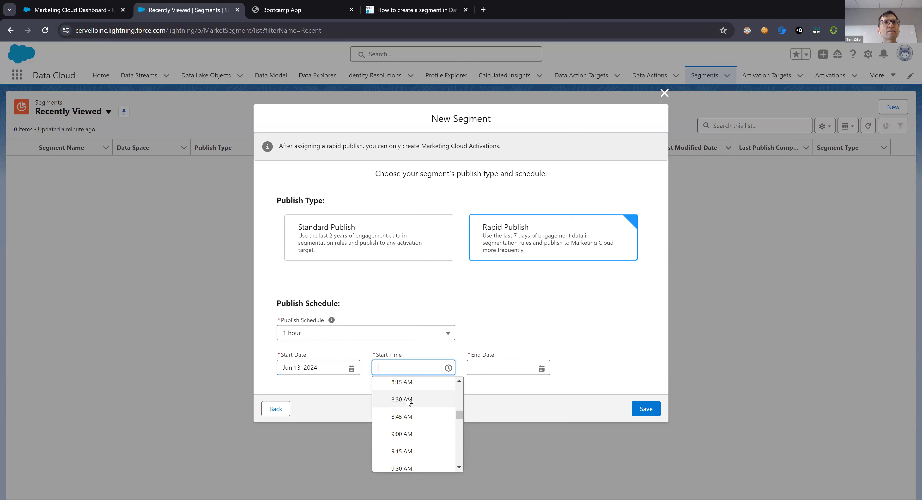
{"action": "key", "text": "Return"}
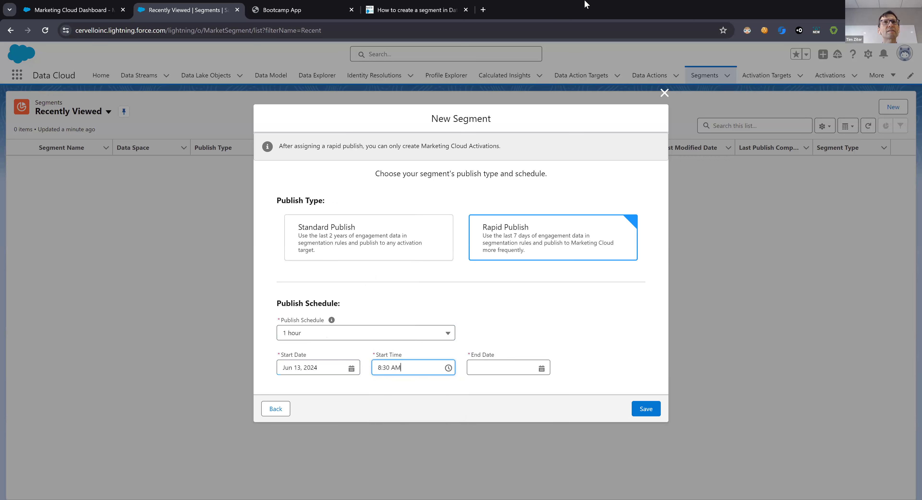
Set the publish schedule's end date to Dec 31, 2024 and save the new segment
{"action": "left_click", "coordinate": [503, 370]}
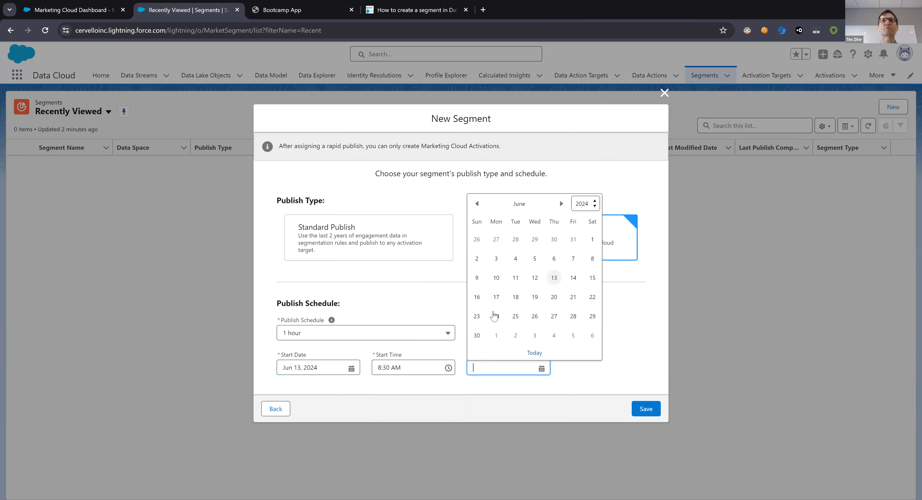
{"action": "left_click", "coordinate": [561, 204]}
{"action": "left_click", "coordinate": [561, 203]}
{"action": "left_click", "coordinate": [561, 202]}
{"action": "left_click", "coordinate": [561, 202]}
{"action": "left_click", "coordinate": [561, 202]}
{"action": "left_click", "coordinate": [561, 202]}
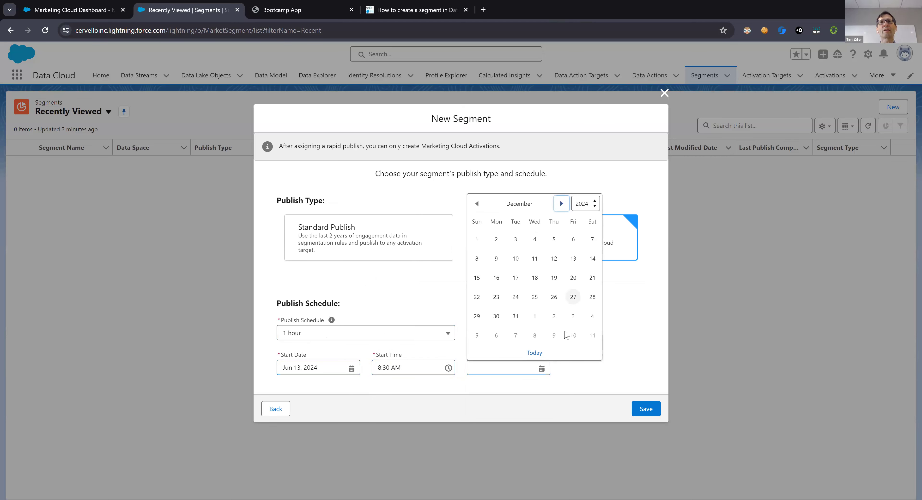
{"action": "left_click", "coordinate": [518, 316]}
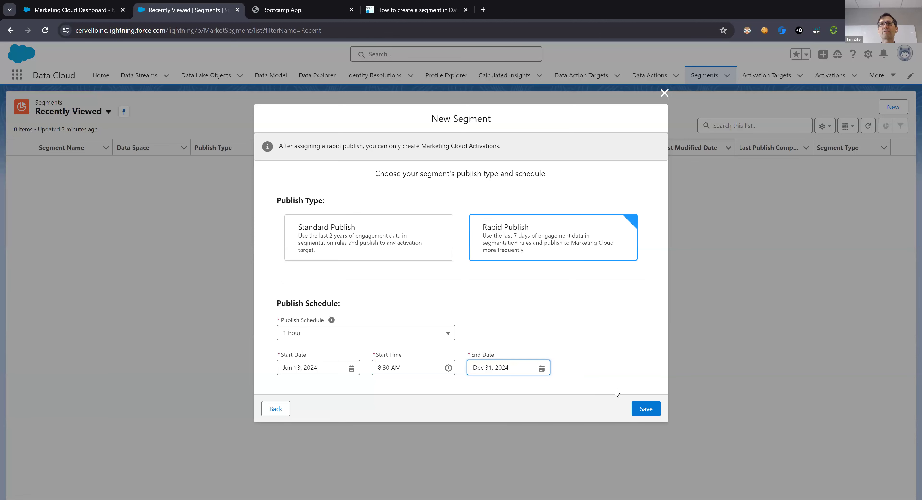
{"action": "left_click", "coordinate": [643, 410]}
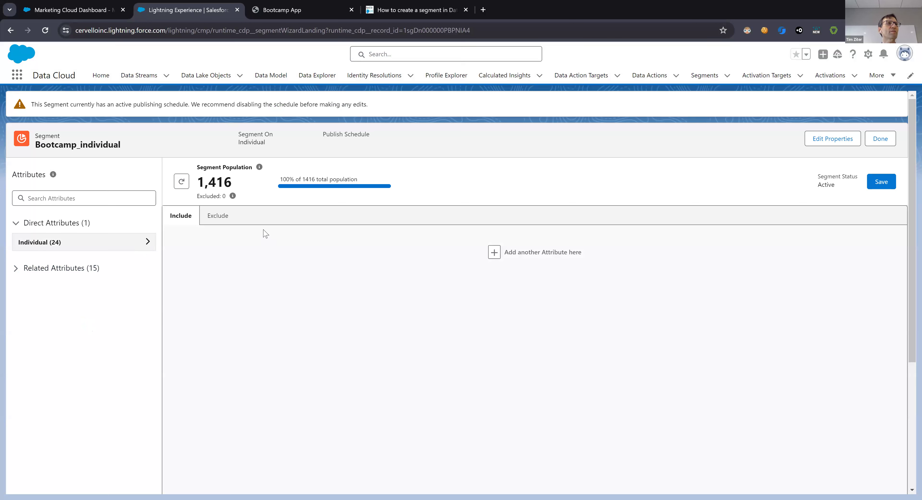
Add an include filter requiring the Individual attribute Account Terms Agreement to be Is True, and save the segment
{"action": "left_click", "coordinate": [147, 241]}
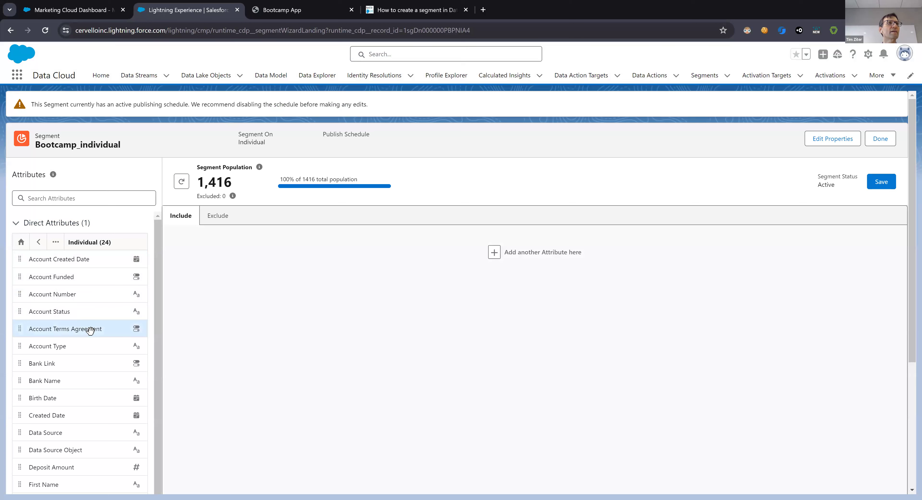
{"action": "scroll", "coordinate": [91, 337], "scroll_direction": "down", "scroll_amount": 1}
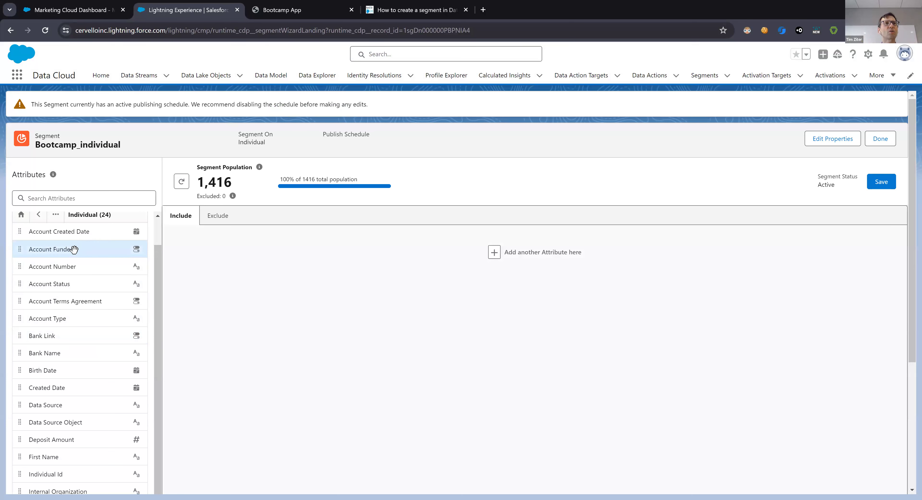
{"action": "scroll", "coordinate": [44, 265], "scroll_direction": "up", "scroll_amount": 1}
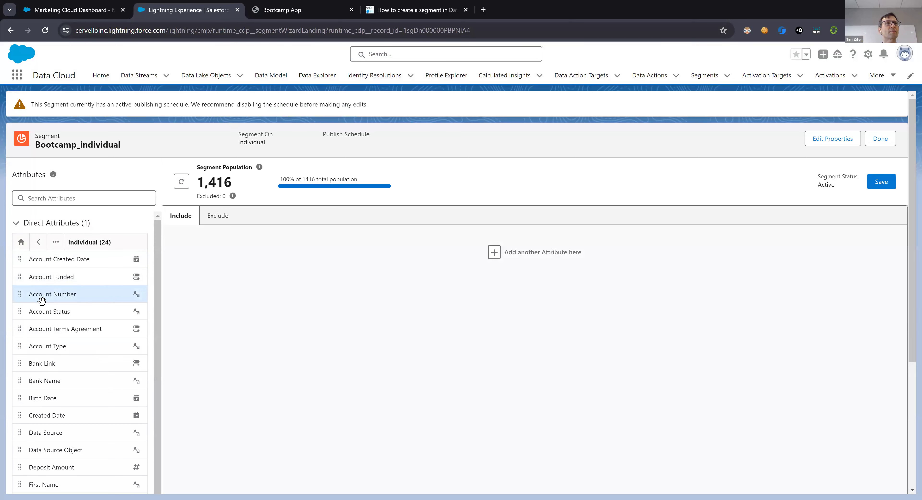
{"action": "left_click_drag", "start_coordinate": [49, 330], "coordinate": [246, 275]}
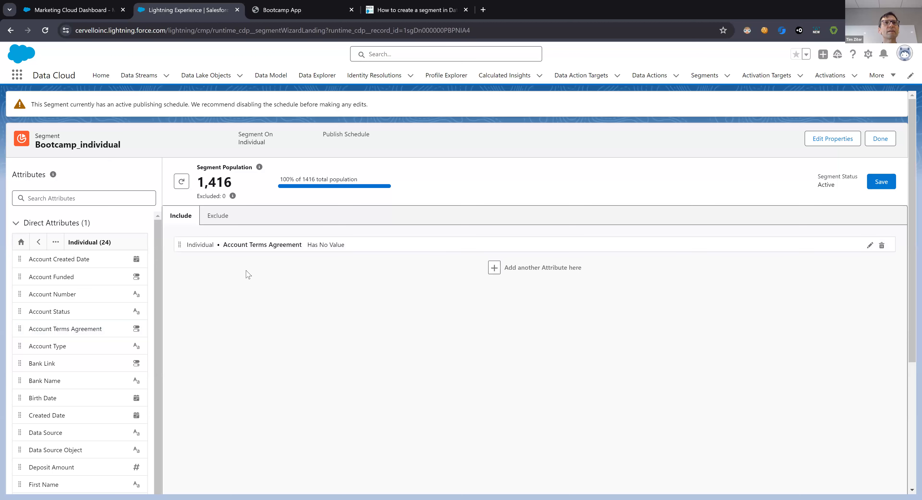
{"action": "left_click", "coordinate": [870, 245]}
{"action": "left_click", "coordinate": [407, 266]}
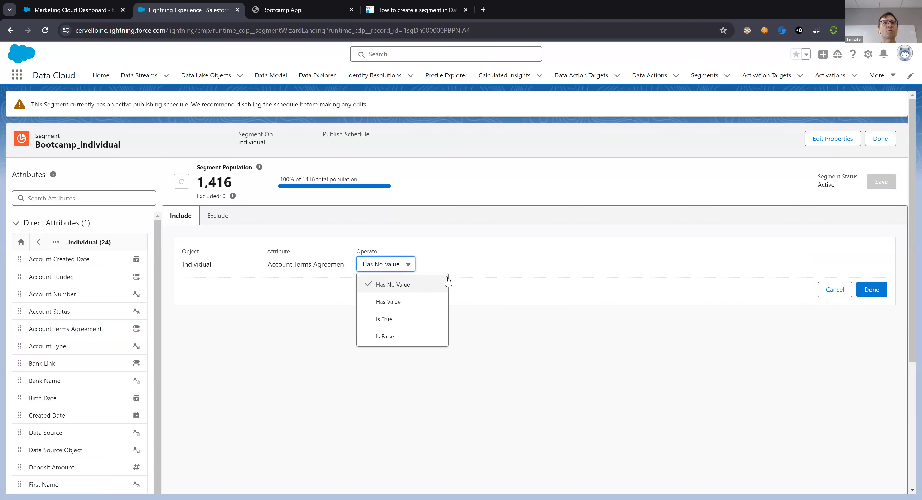
{"action": "left_click", "coordinate": [412, 318]}
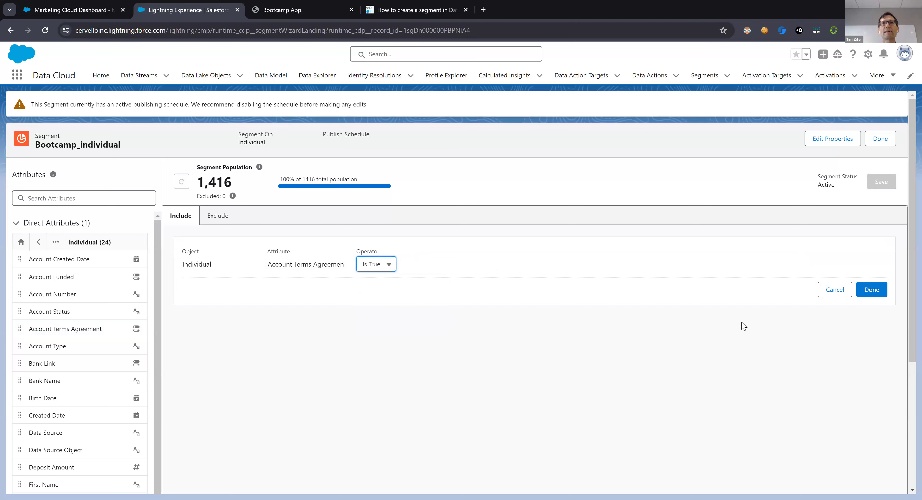
{"action": "left_click", "coordinate": [870, 290]}
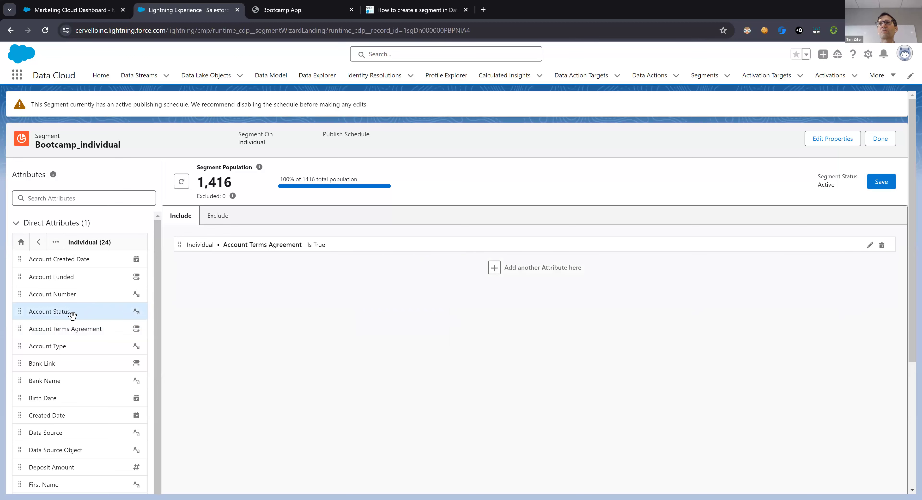
{"action": "left_click", "coordinate": [883, 184]}
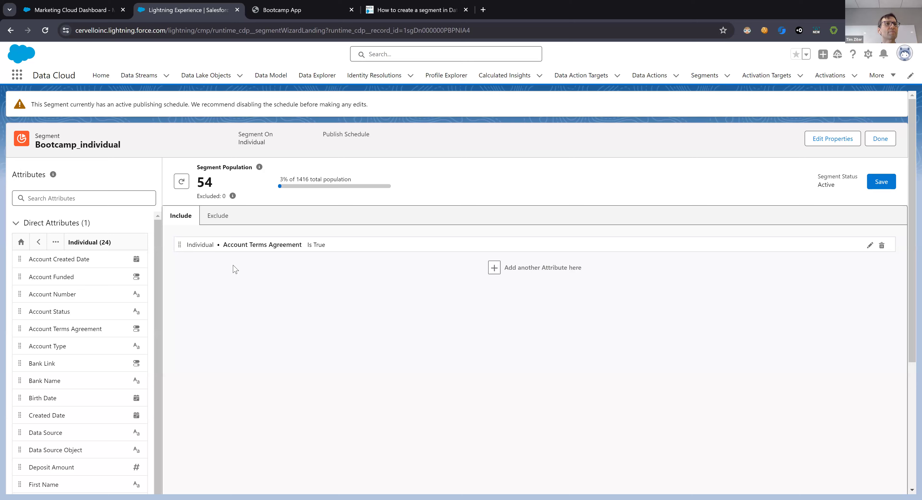
Add a second include filter on Bank Link with the operator Is False, and save the segment
{"action": "left_click_drag", "start_coordinate": [62, 362], "coordinate": [374, 370]}
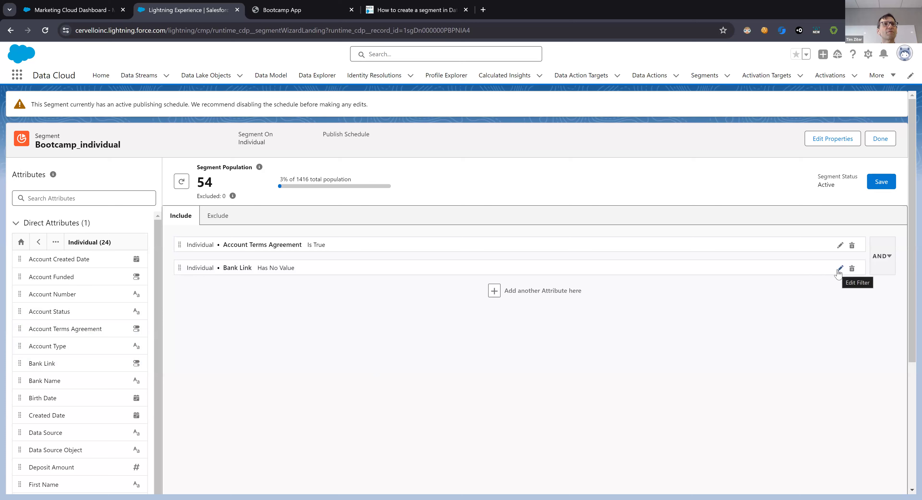
{"action": "left_click", "coordinate": [840, 268]}
{"action": "left_click", "coordinate": [395, 288]}
{"action": "left_click", "coordinate": [392, 360]}
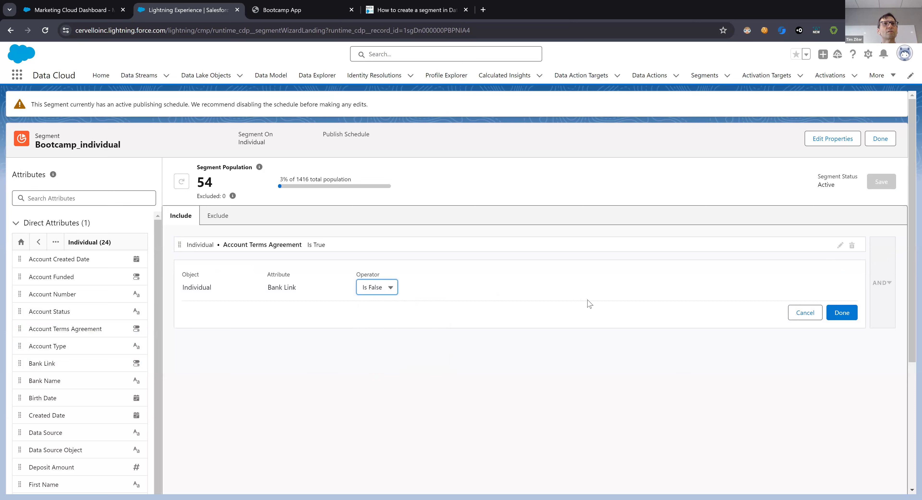
{"action": "left_click", "coordinate": [842, 312]}
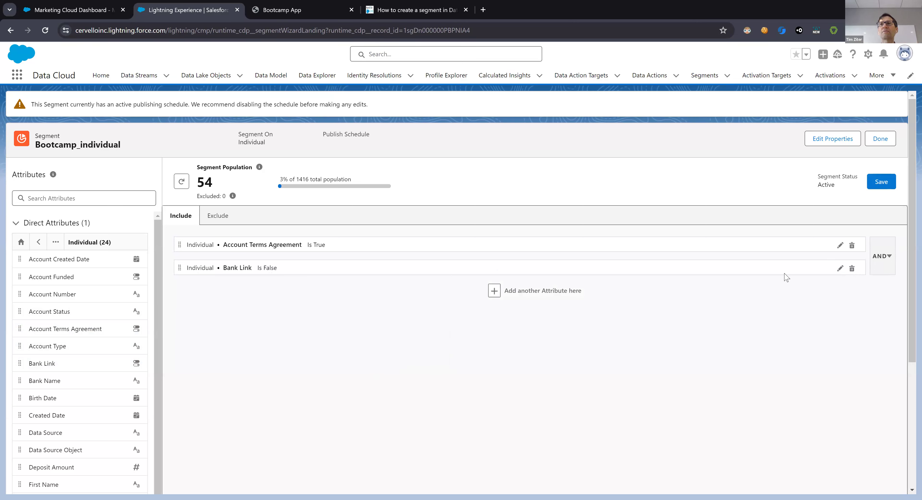
{"action": "left_click", "coordinate": [870, 182]}
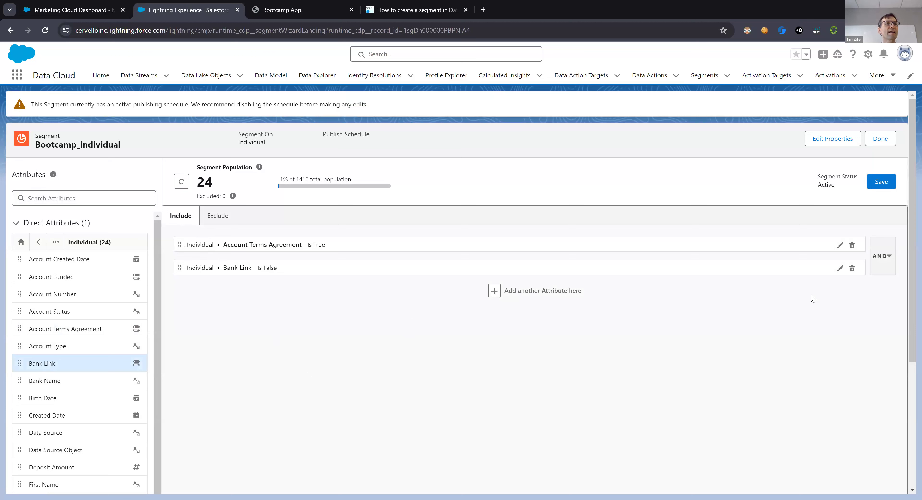
Add a Bank Link Has No Value filter grouped by OR with Bank Link Is False, then save and finish the segment rules
{"action": "left_click_drag", "start_coordinate": [813, 298], "coordinate": [820, 297]}
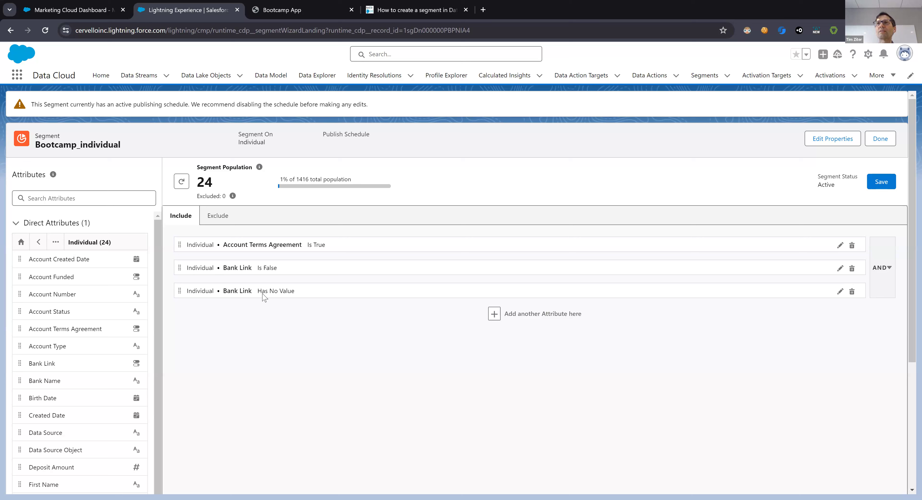
{"action": "left_click", "coordinate": [852, 291]}
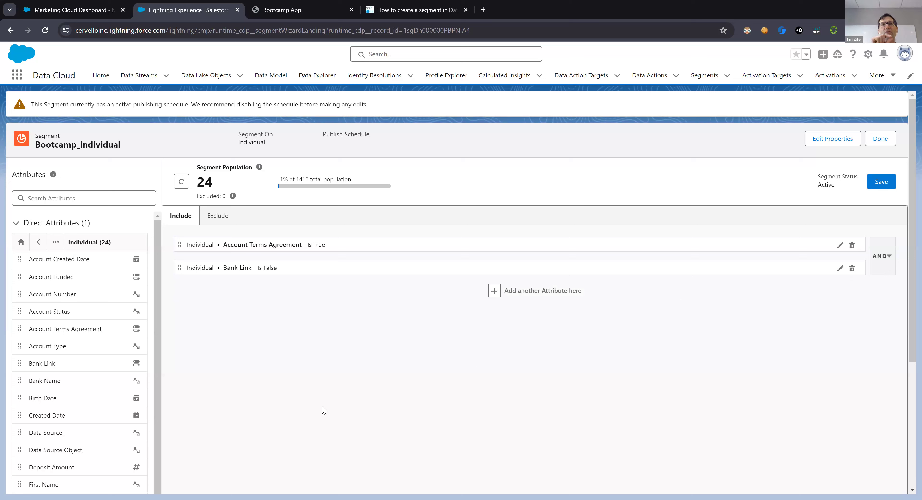
{"action": "left_click_drag", "start_coordinate": [46, 369], "coordinate": [299, 263]}
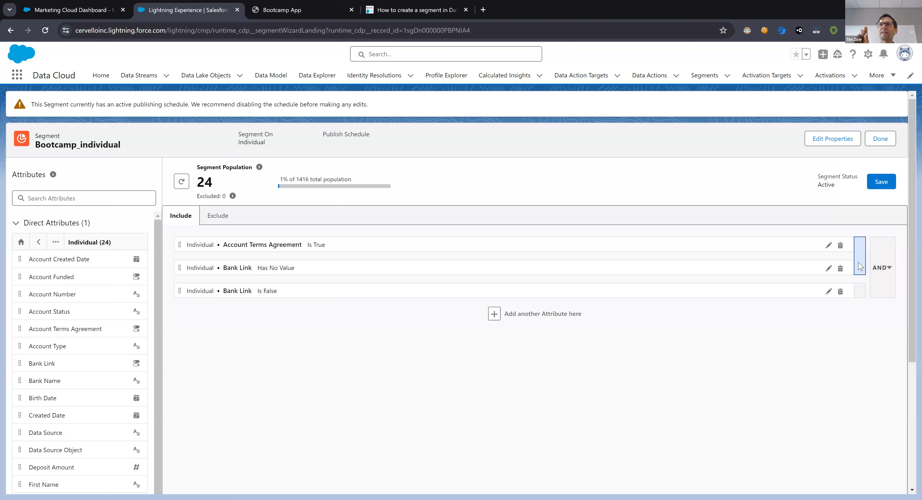
{"action": "left_click", "coordinate": [861, 282]}
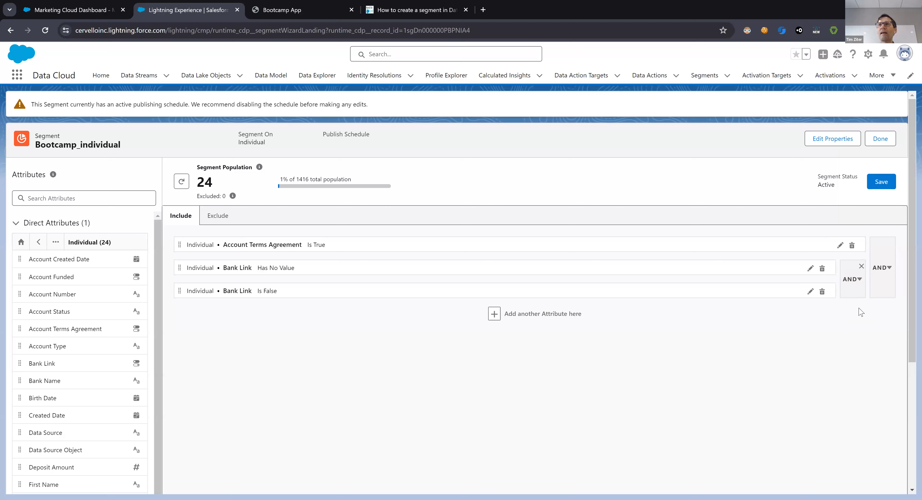
{"action": "left_click", "coordinate": [860, 280]}
{"action": "left_click", "coordinate": [881, 188]}
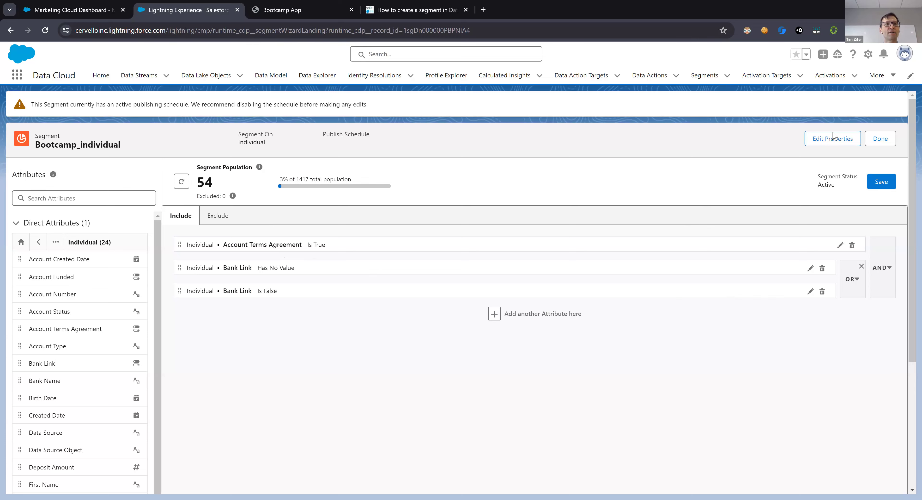
{"action": "left_click", "coordinate": [869, 140]}
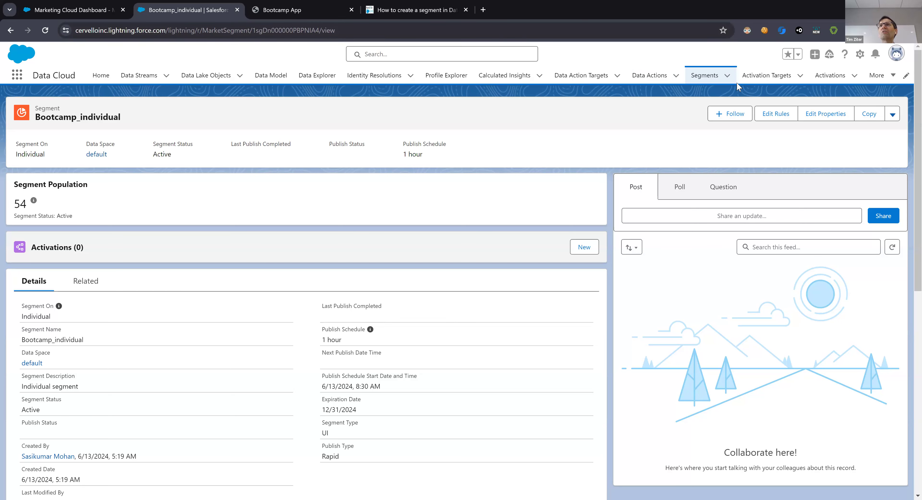
Start a new activation target using Cervello (Partner Main) as the activation platform, and continue to its details
{"action": "scroll", "coordinate": [358, 376], "scroll_direction": "down", "scroll_amount": 3}
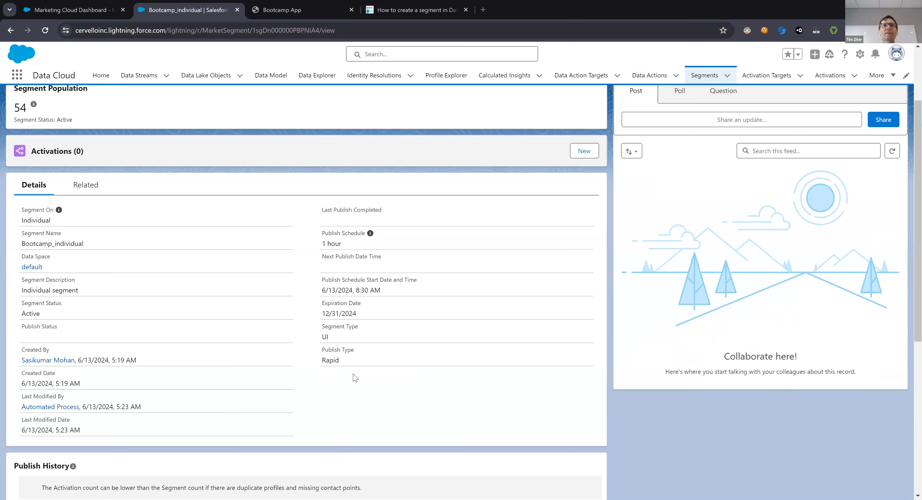
{"action": "scroll", "coordinate": [406, 225], "scroll_direction": "up", "scroll_amount": 1}
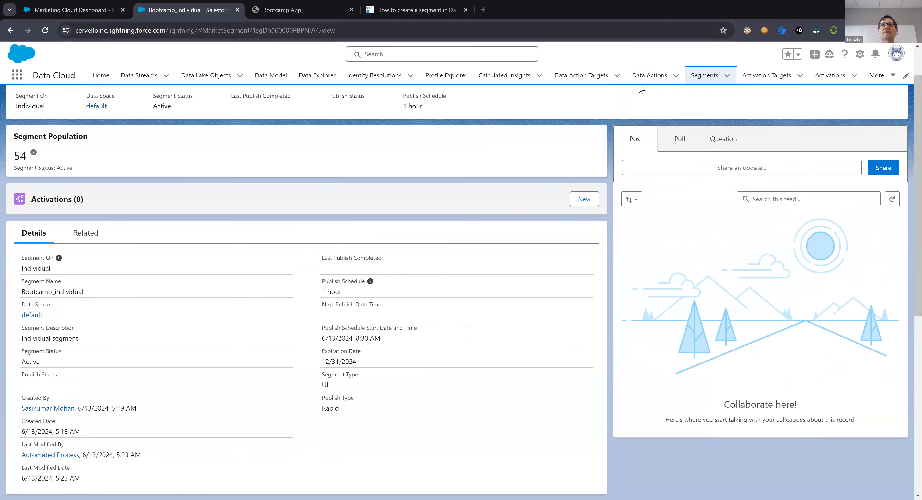
{"action": "left_click", "coordinate": [757, 76]}
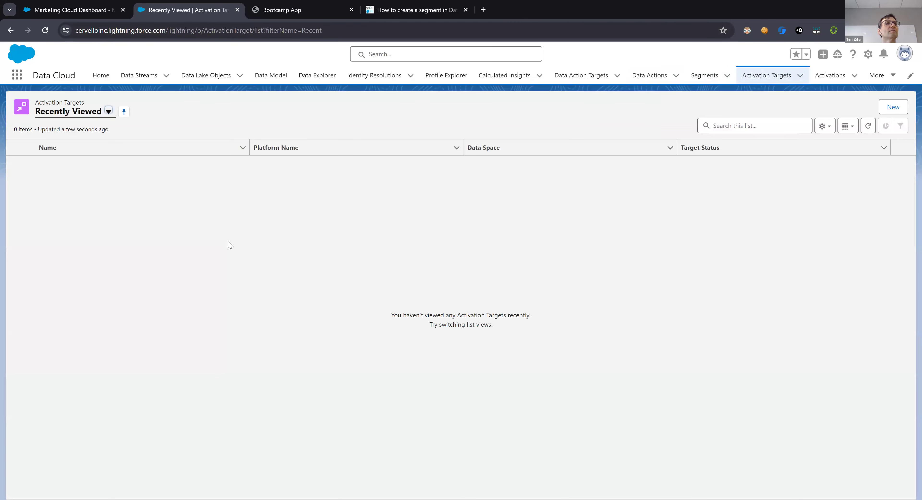
{"action": "left_click", "coordinate": [893, 108]}
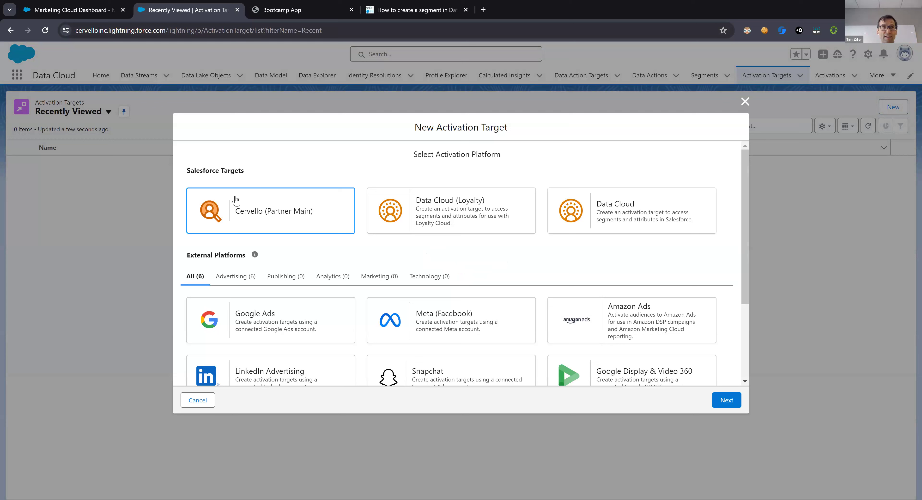
{"action": "left_click", "coordinate": [260, 230]}
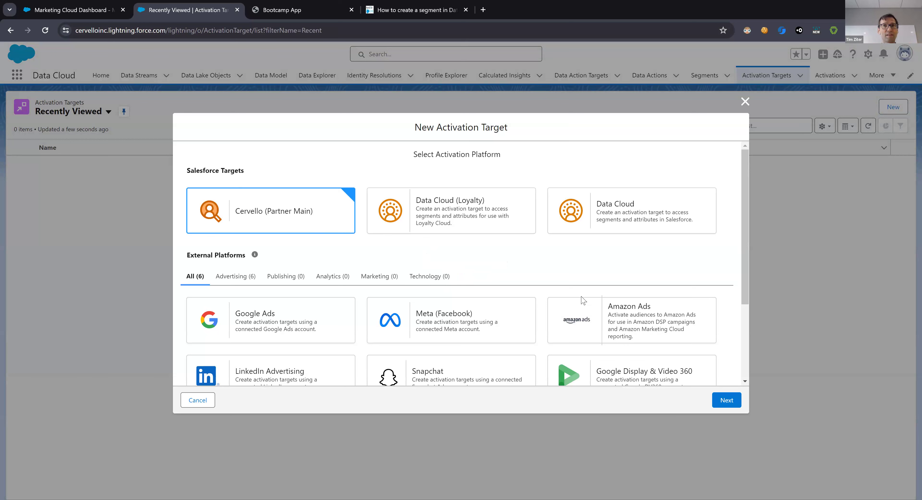
{"action": "left_click", "coordinate": [715, 402]}
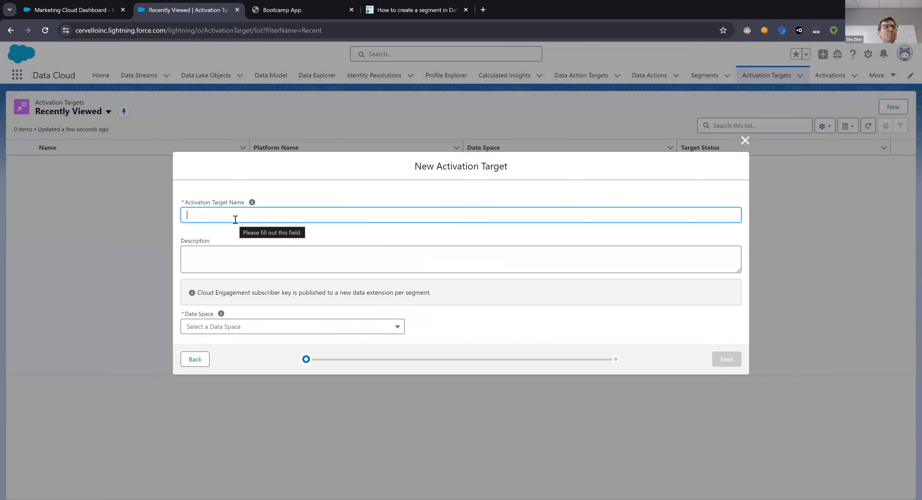
Name the activation target Bootcamp_Individual, describe it as "Individual segment", and assign it to the default data space
{"action": "type", "text": "Boot"}
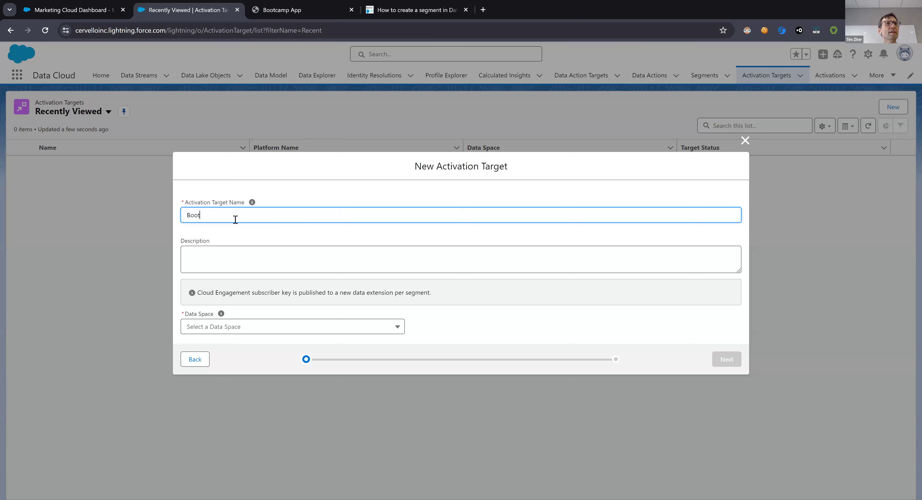
{"action": "type", "text": "camp_Individual"}
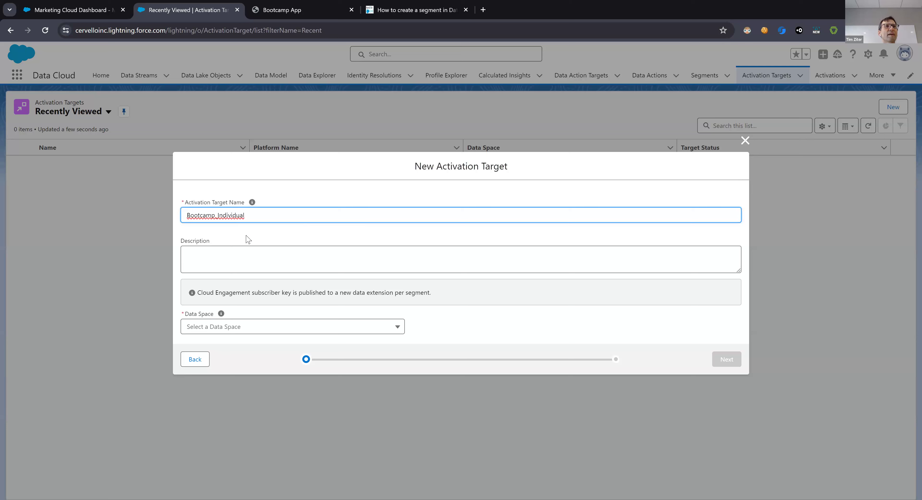
{"action": "left_click", "coordinate": [262, 255]}
{"action": "type", "text": "Individual segment"}
{"action": "key", "text": "Tab"}
{"action": "key", "text": "Tab"}
{"action": "left_click", "coordinate": [299, 327]}
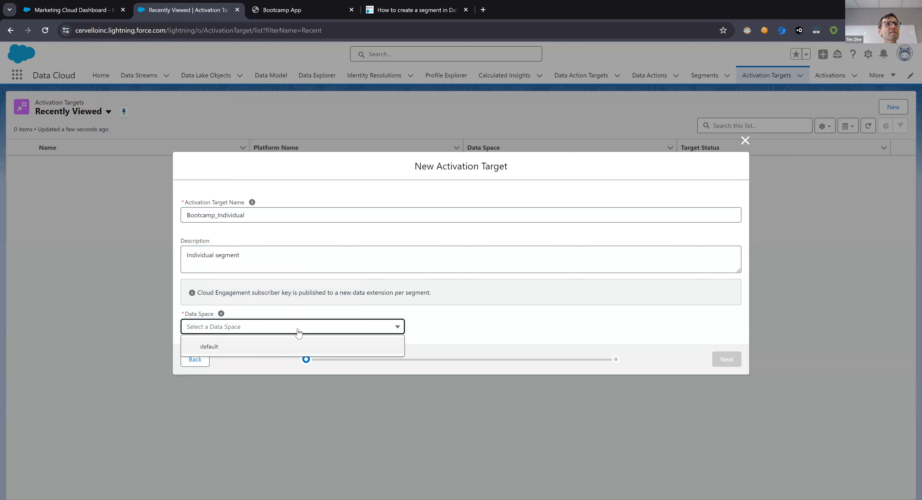
{"action": "left_click", "coordinate": [316, 346]}
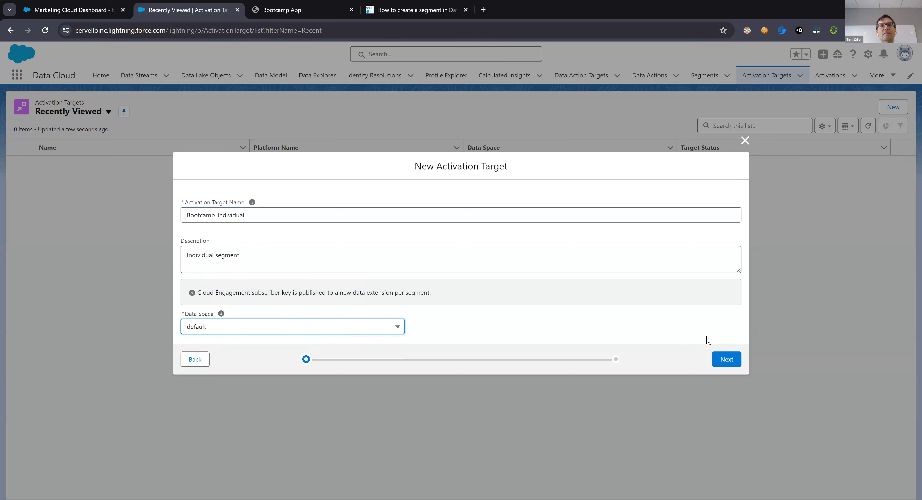
Select the Cervello (Partner Main) business unit for publishing, save the activation target, and open the Activations list
{"action": "left_click", "coordinate": [727, 360]}
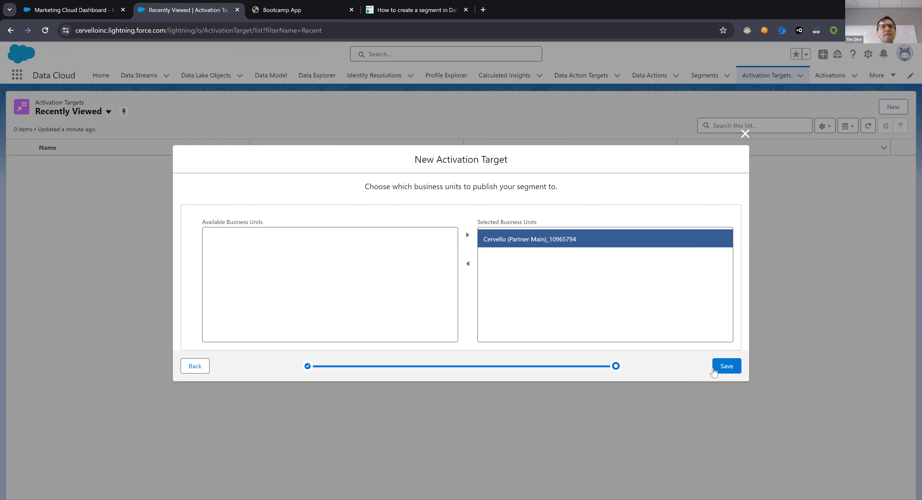
{"action": "left_click", "coordinate": [725, 365]}
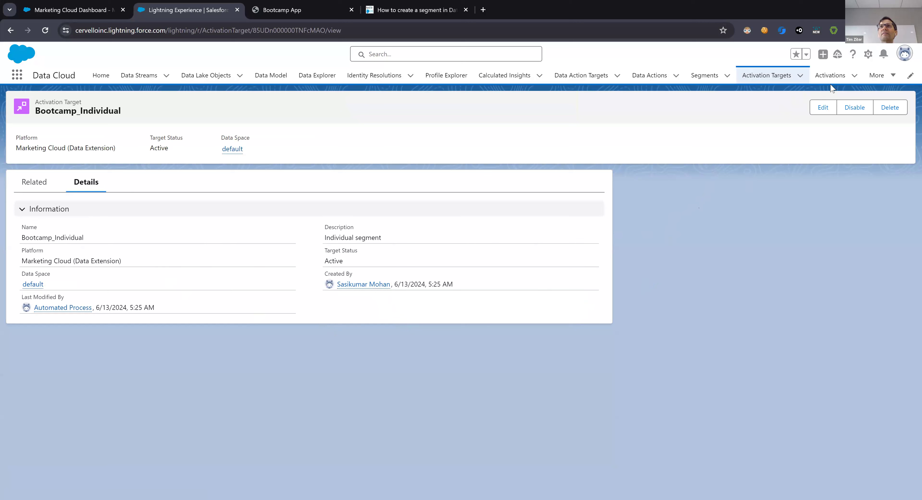
{"action": "left_click", "coordinate": [841, 79]}
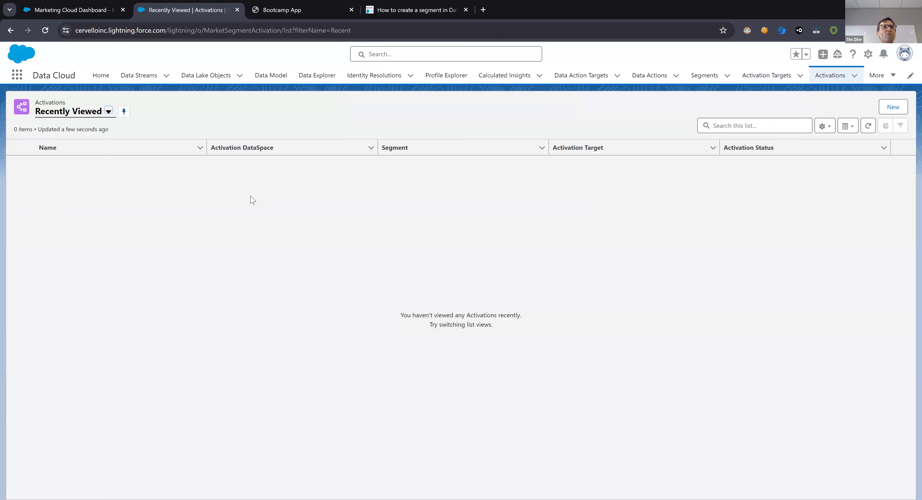
Start a new activation in the default data space and choose Bootcamp_individual as its segment
{"action": "left_click", "coordinate": [893, 107]}
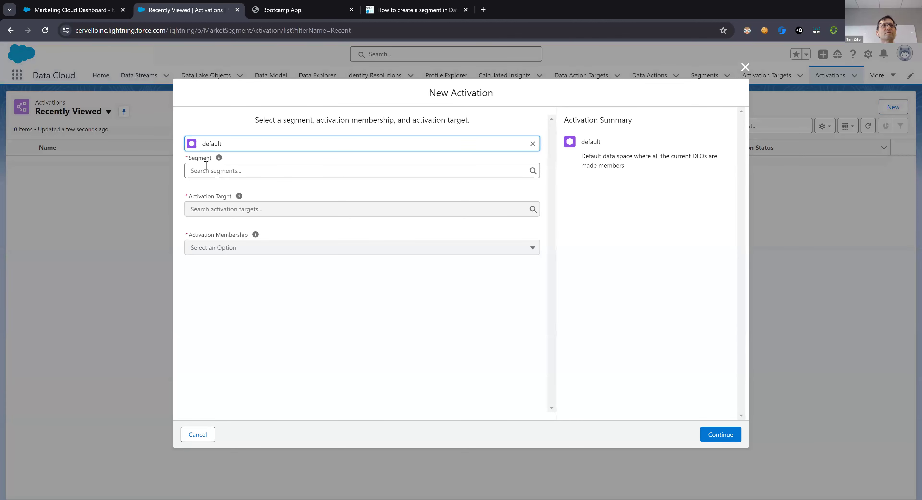
{"action": "left_click", "coordinate": [204, 167]}
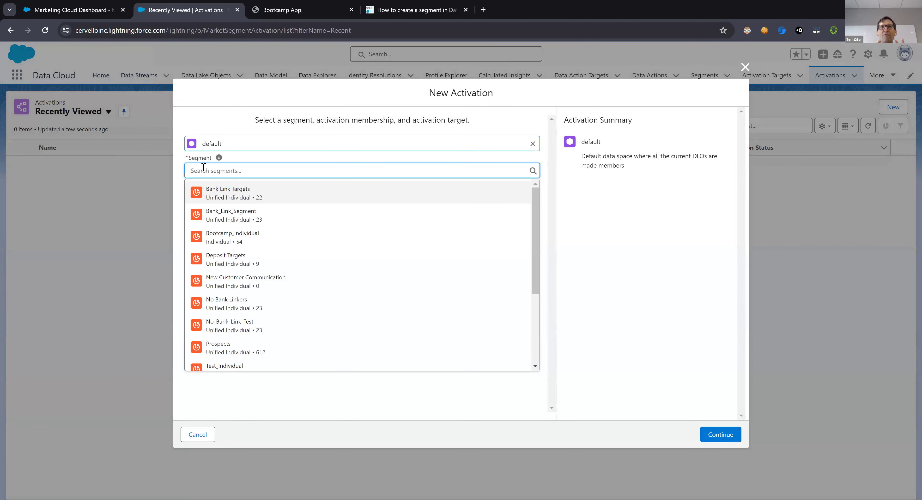
{"action": "left_click", "coordinate": [176, 174]}
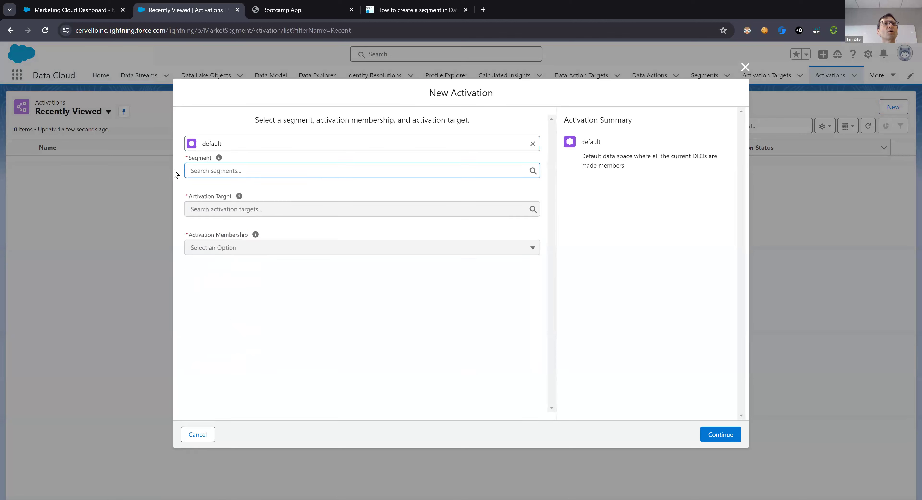
{"action": "left_click", "coordinate": [233, 171]}
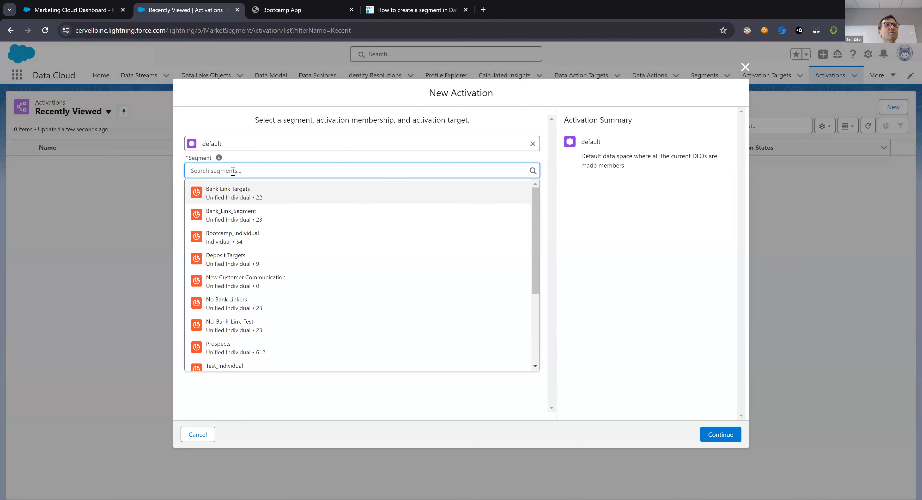
{"action": "mouse_move", "coordinate": [535, 240]}
{"action": "left_mouse_down"}
{"action": "mouse_move", "coordinate": [532, 283]}
{"action": "mouse_move", "coordinate": [532, 239]}
{"action": "left_mouse_up"}
{"action": "left_click", "coordinate": [264, 234]}
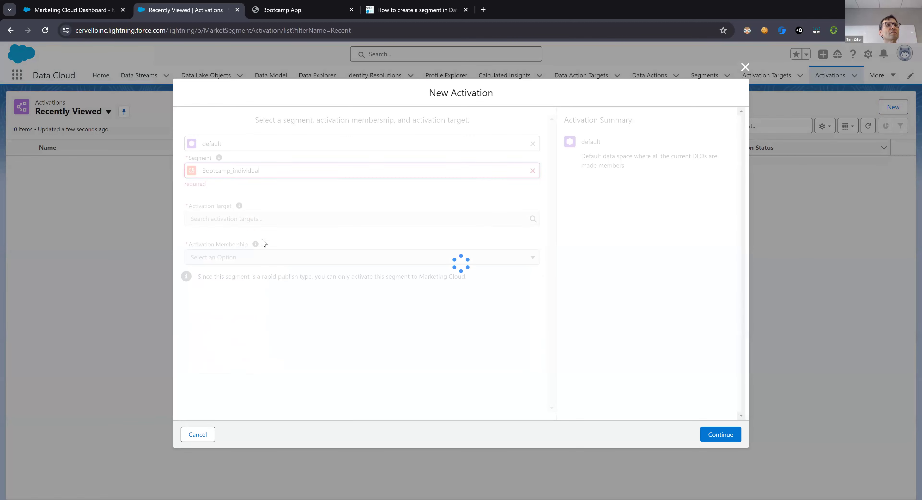
Choose Bootcamp_Individual as the activation target, keep the default Individual activation membership, and continue to the contact points
{"action": "left_click", "coordinate": [310, 219]}
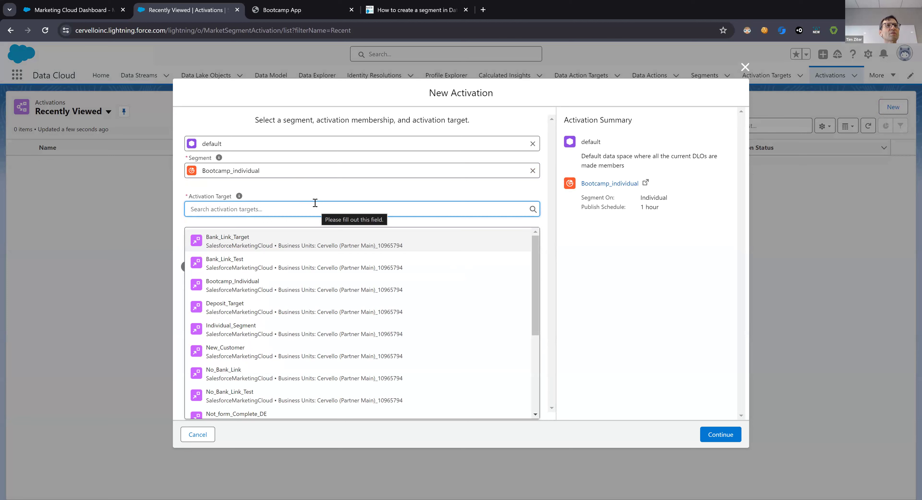
{"action": "left_click", "coordinate": [277, 168]}
{"action": "left_click", "coordinate": [251, 209]}
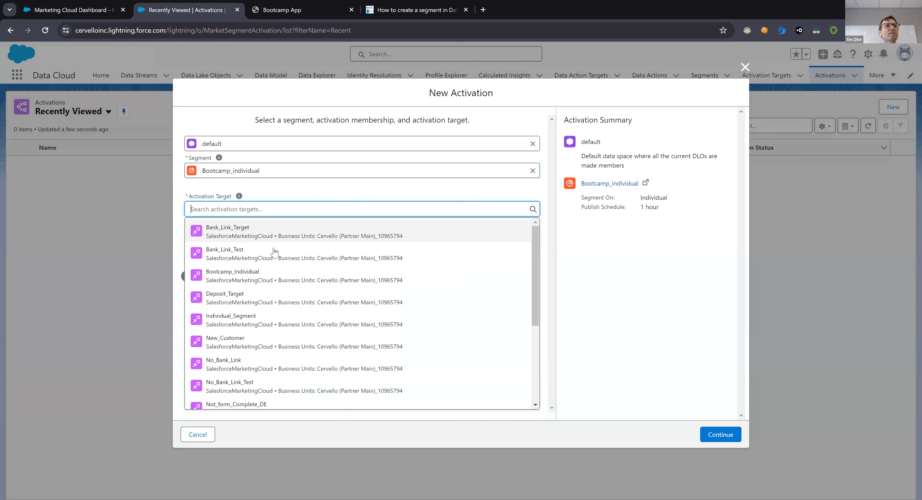
{"action": "left_click", "coordinate": [237, 272]}
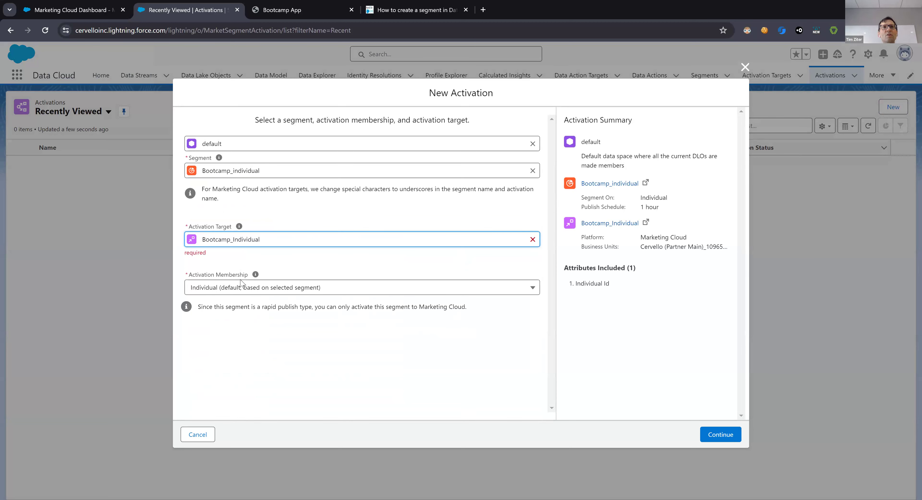
{"action": "mouse_move", "coordinate": [260, 269]}
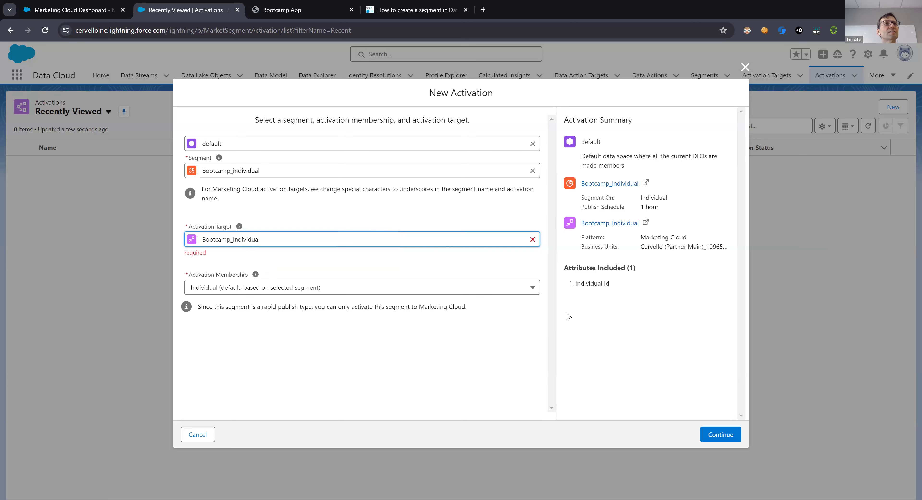
{"action": "left_click", "coordinate": [368, 287]}
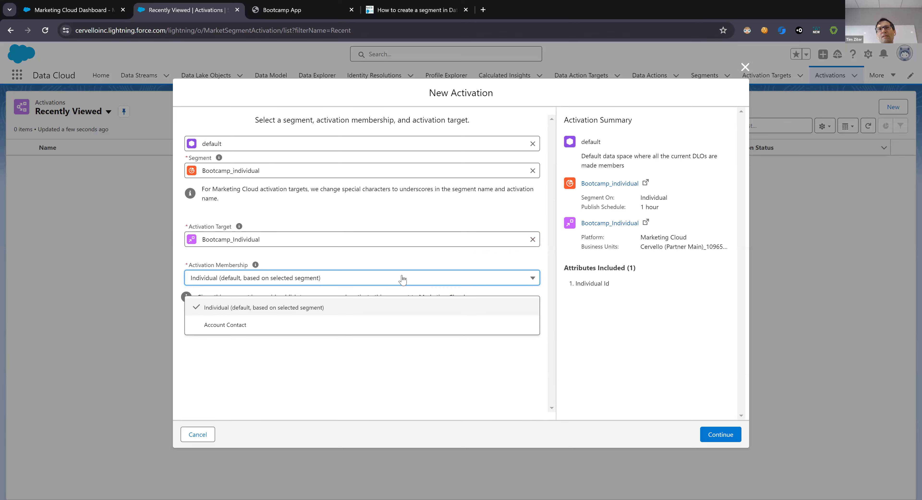
{"action": "left_click", "coordinate": [611, 333]}
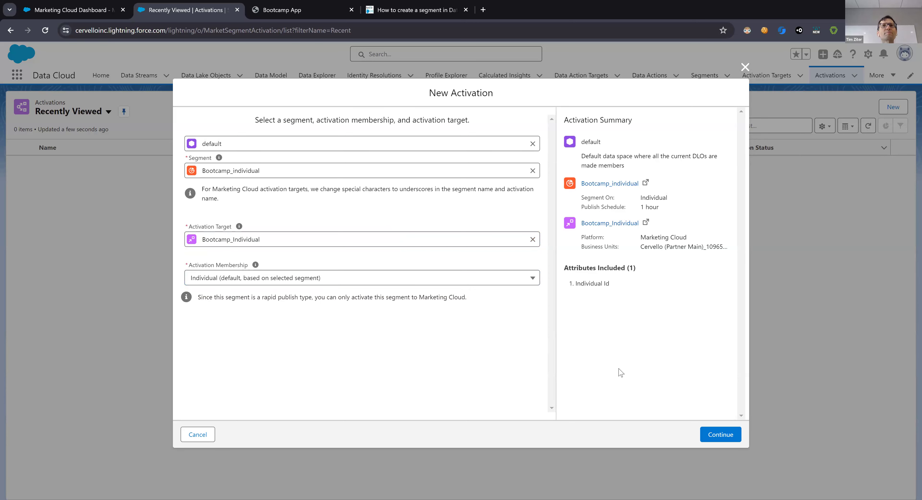
{"action": "left_click", "coordinate": [712, 433]}
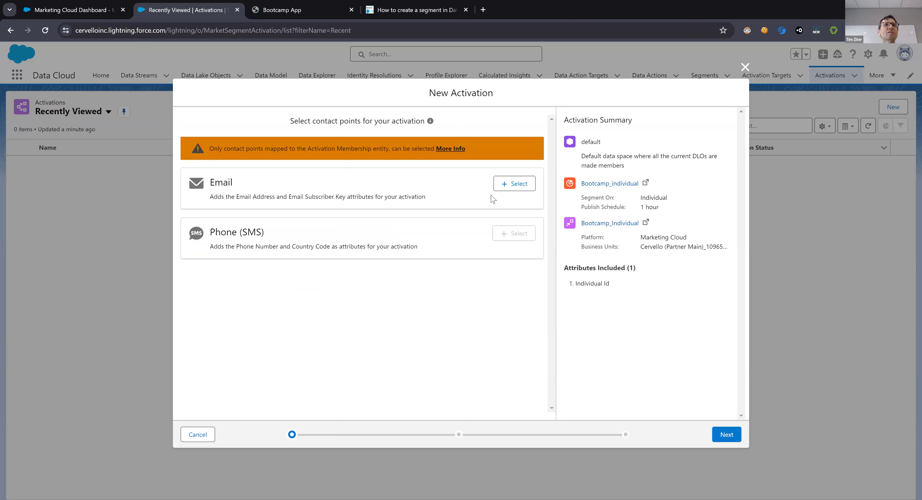
Select the Email contact point, set Bootcamp_Mobile_App_Stream as second and Salesforce as third source priority, save, and continue to the attributes
{"action": "left_click", "coordinate": [508, 185]}
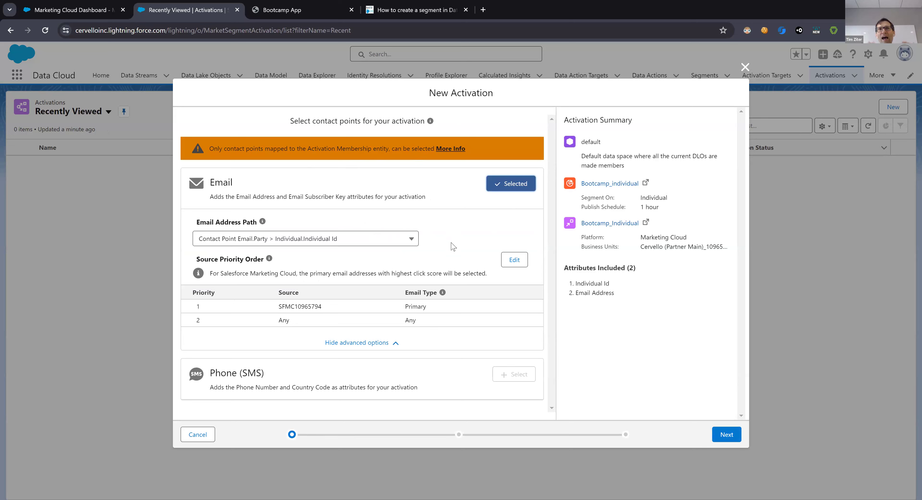
{"action": "mouse_move", "coordinate": [262, 222]}
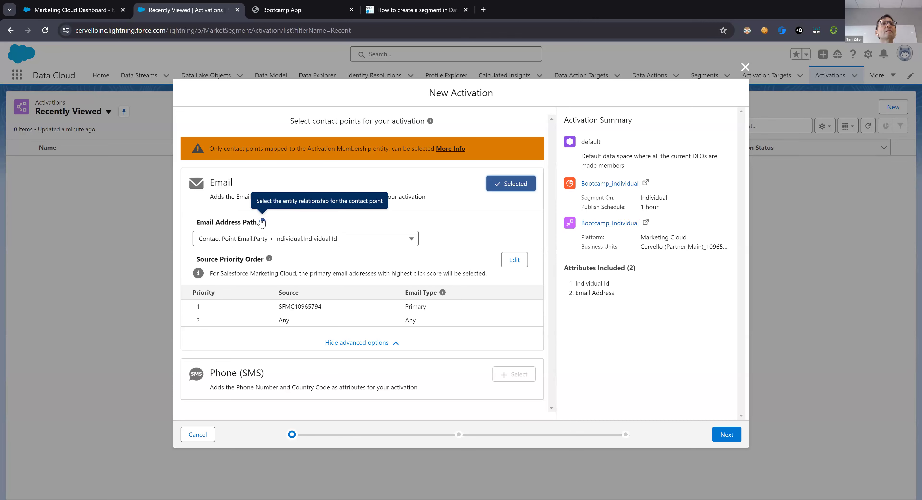
{"action": "left_click", "coordinate": [513, 259]}
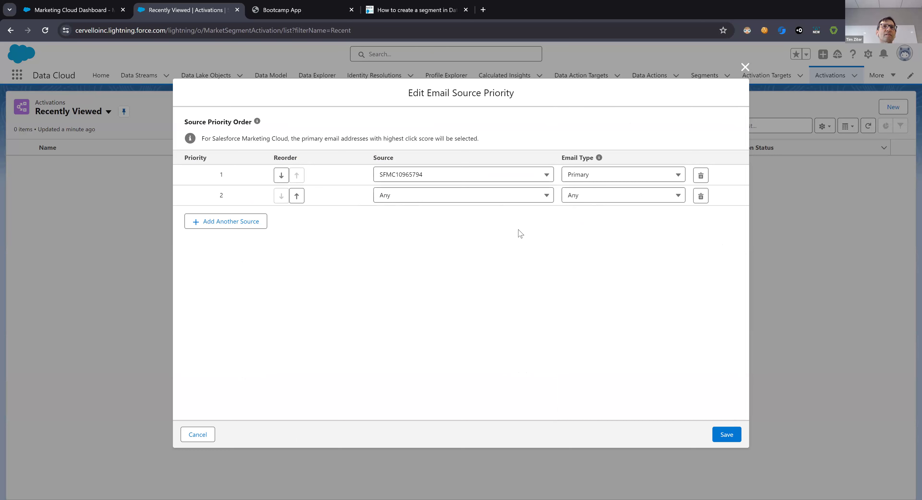
{"action": "left_click", "coordinate": [470, 196]}
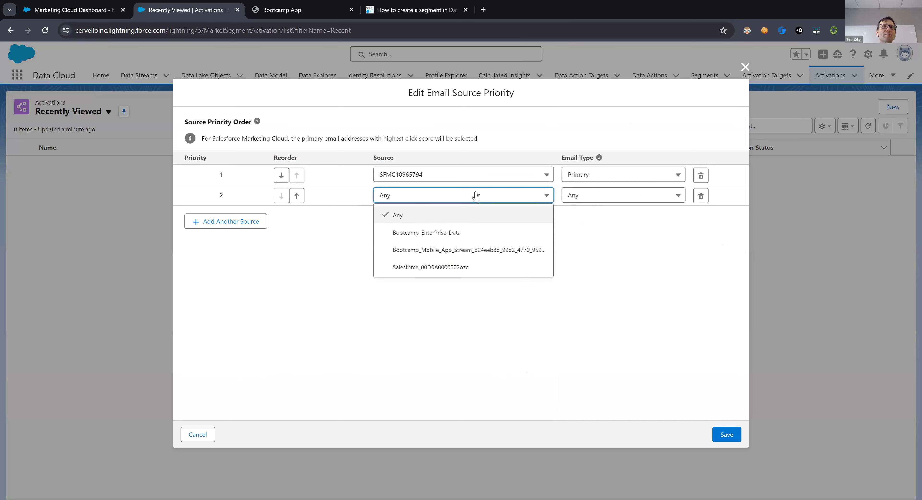
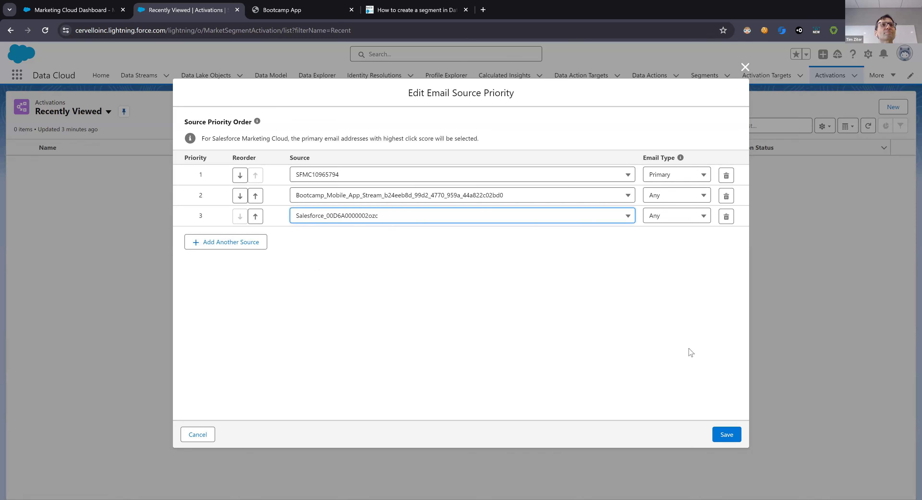
{"action": "left_click", "coordinate": [725, 434]}
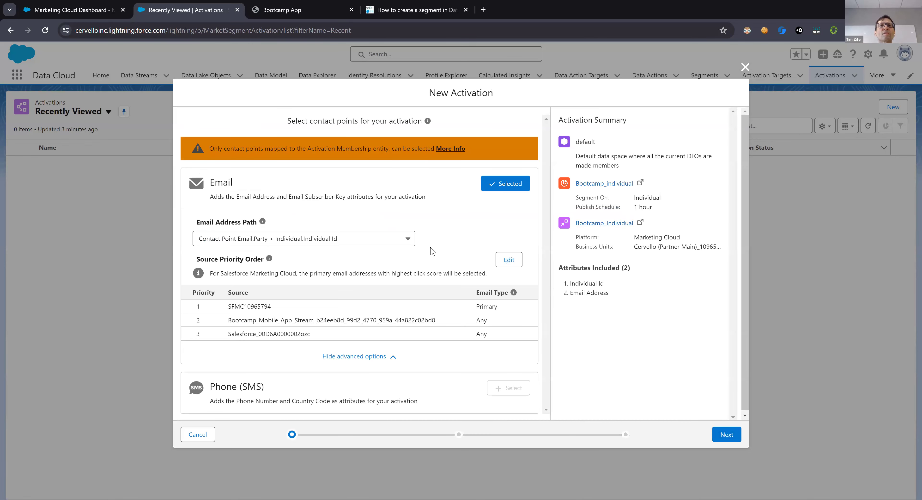
{"action": "scroll", "coordinate": [436, 354], "scroll_direction": "down", "scroll_amount": 1}
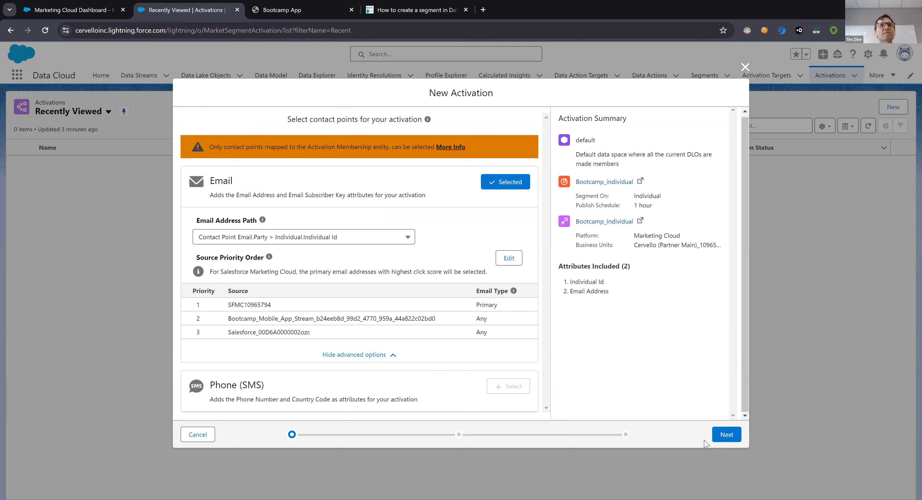
{"action": "left_click", "coordinate": [730, 438]}
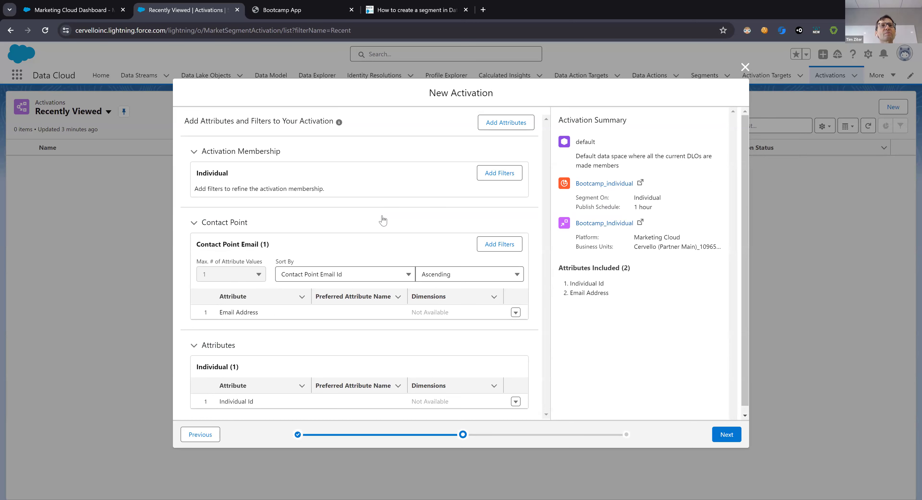
Add the First Name and Last Name direct attributes of Individual to the activation
{"action": "left_click", "coordinate": [506, 124]}
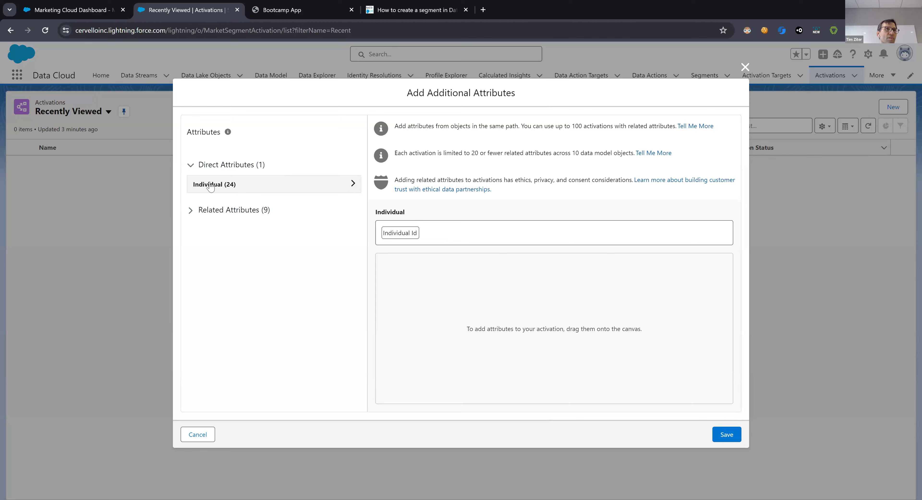
{"action": "left_click", "coordinate": [272, 183]}
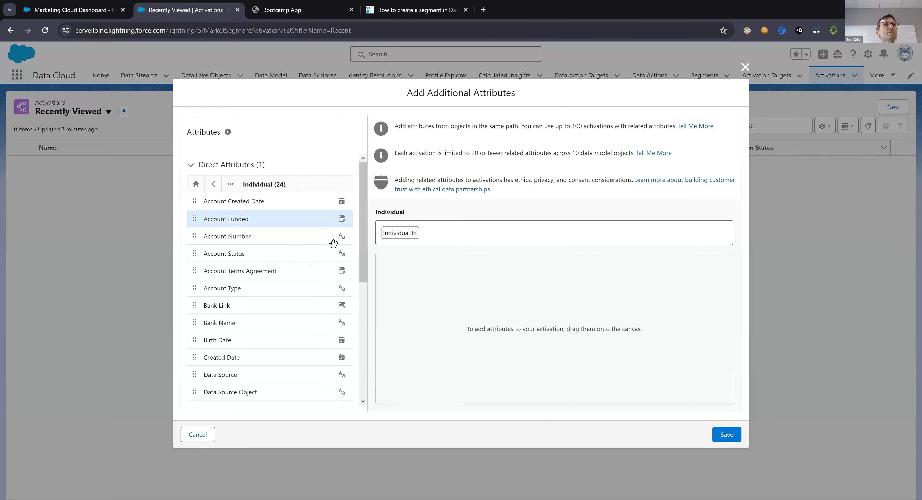
{"action": "left_click_drag", "start_coordinate": [363, 266], "coordinate": [363, 269]}
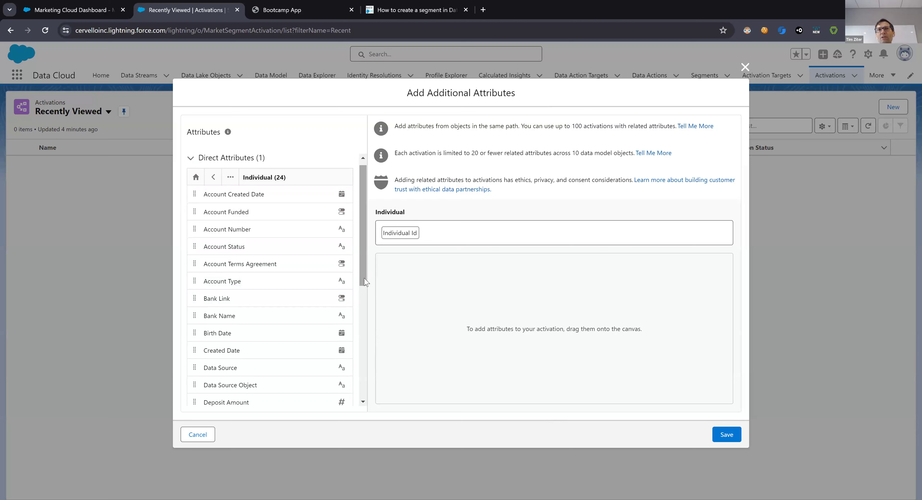
{"action": "left_click_drag", "start_coordinate": [365, 284], "coordinate": [377, 368]}
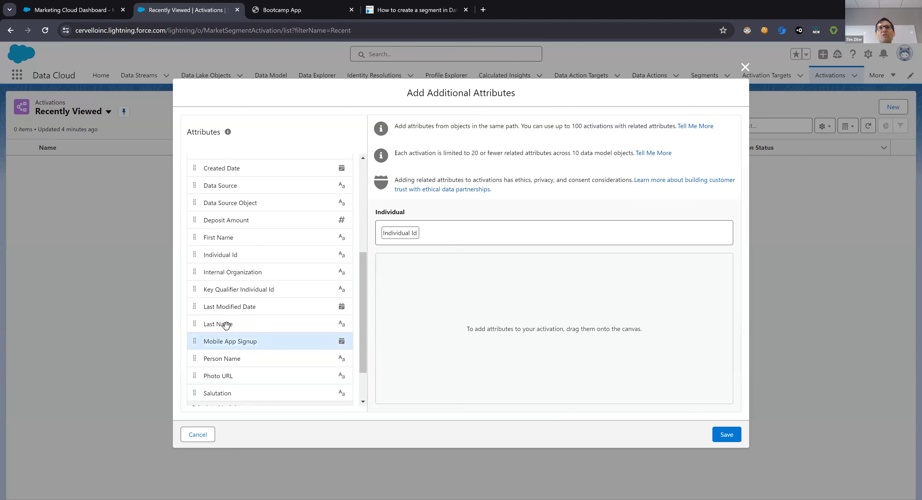
{"action": "scroll", "coordinate": [246, 295], "scroll_direction": "up", "scroll_amount": 5}
{"action": "scroll", "coordinate": [246, 296], "scroll_direction": "down", "scroll_amount": 2}
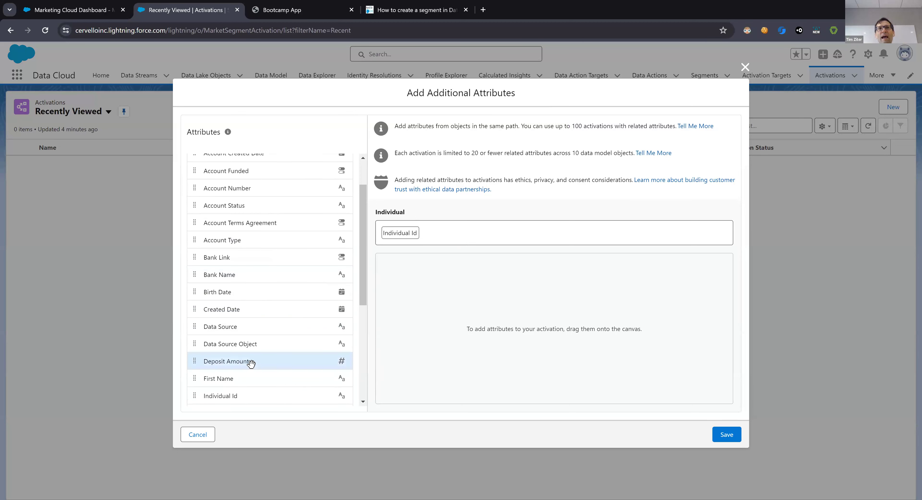
{"action": "left_click_drag", "start_coordinate": [255, 379], "coordinate": [428, 283]}
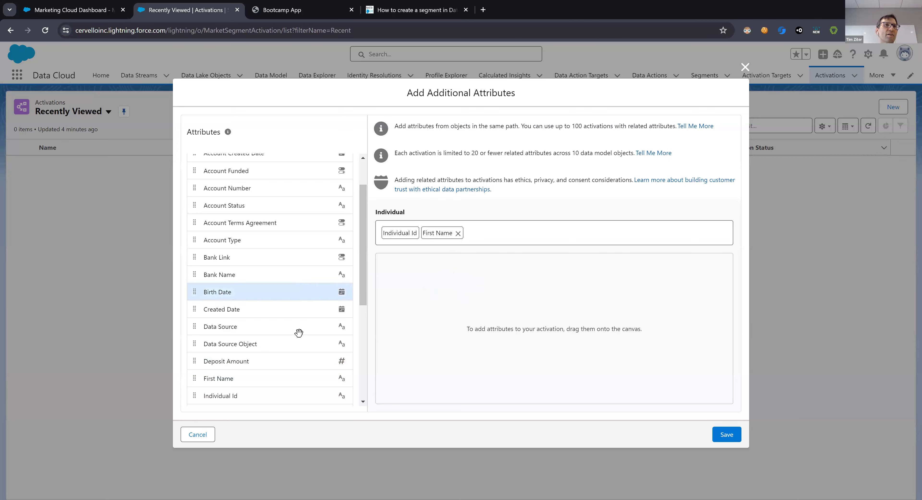
{"action": "scroll", "coordinate": [261, 365], "scroll_direction": "down", "scroll_amount": 3}
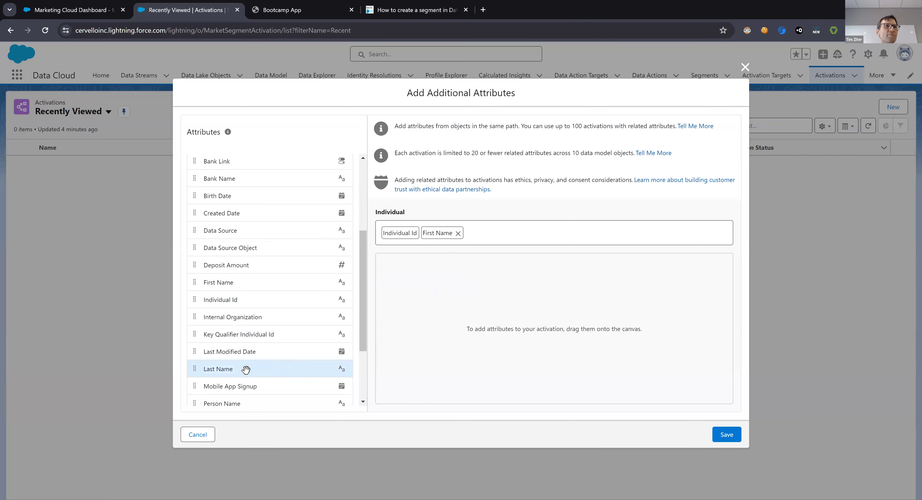
{"action": "left_click_drag", "start_coordinate": [246, 369], "coordinate": [516, 295]}
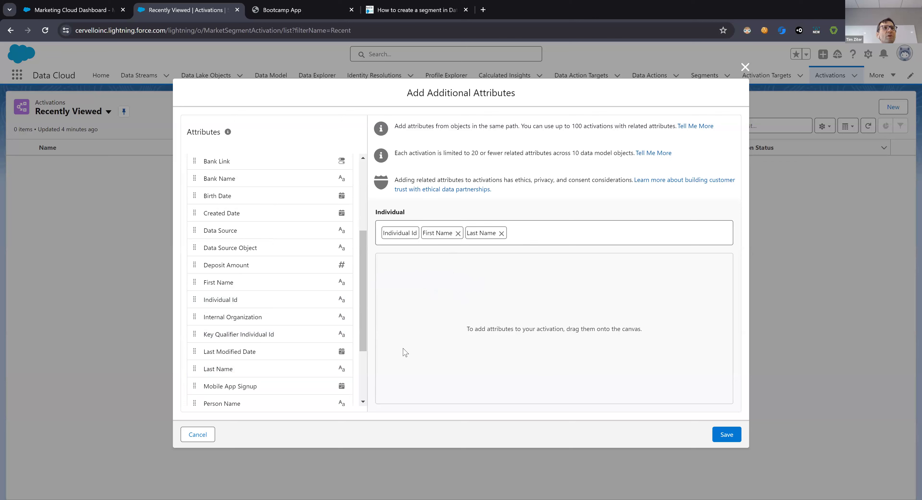
Add the Account Number, Account Created Date and Bank Link attributes of Individual, and save the additional attributes
{"action": "scroll", "coordinate": [297, 322], "scroll_direction": "up", "scroll_amount": 5}
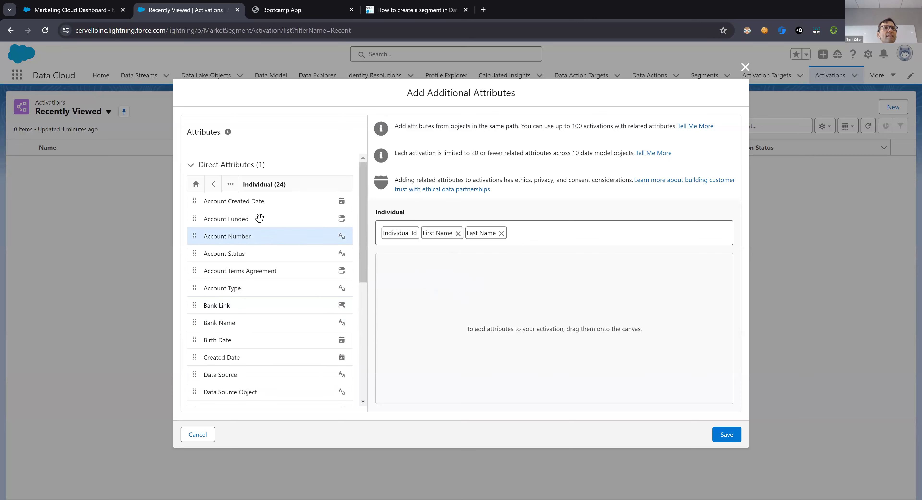
{"action": "left_click", "coordinate": [251, 236]}
{"action": "left_click_drag", "start_coordinate": [249, 204], "coordinate": [583, 306]}
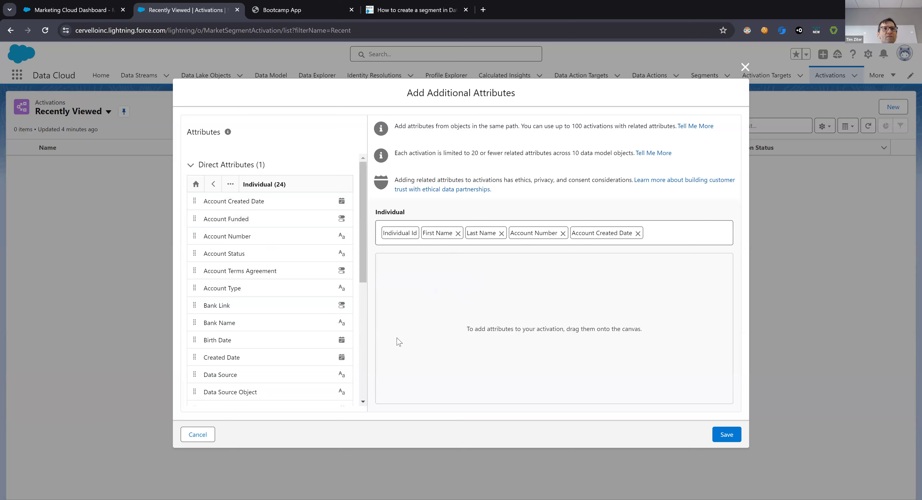
{"action": "left_click_drag", "start_coordinate": [253, 303], "coordinate": [682, 236]}
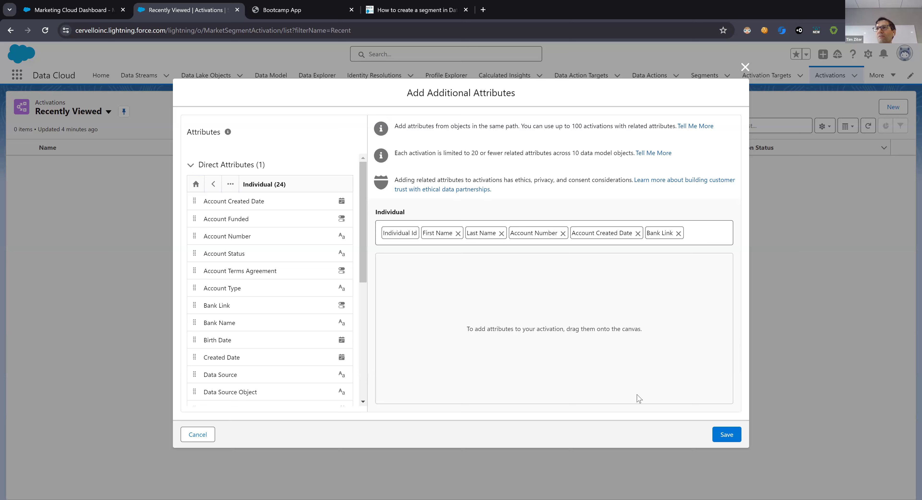
{"action": "left_click", "coordinate": [722, 437]}
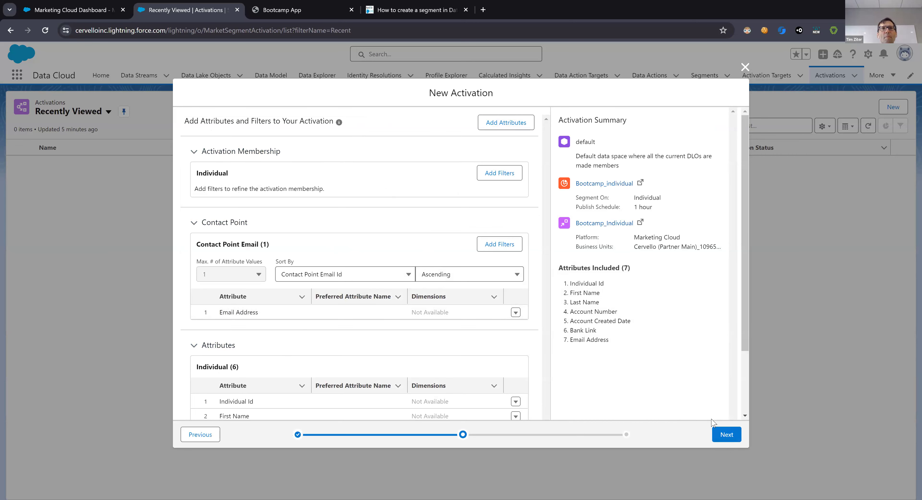
Continue to the activation's final details and name it Bootcamp_Individual
{"action": "left_click", "coordinate": [721, 443]}
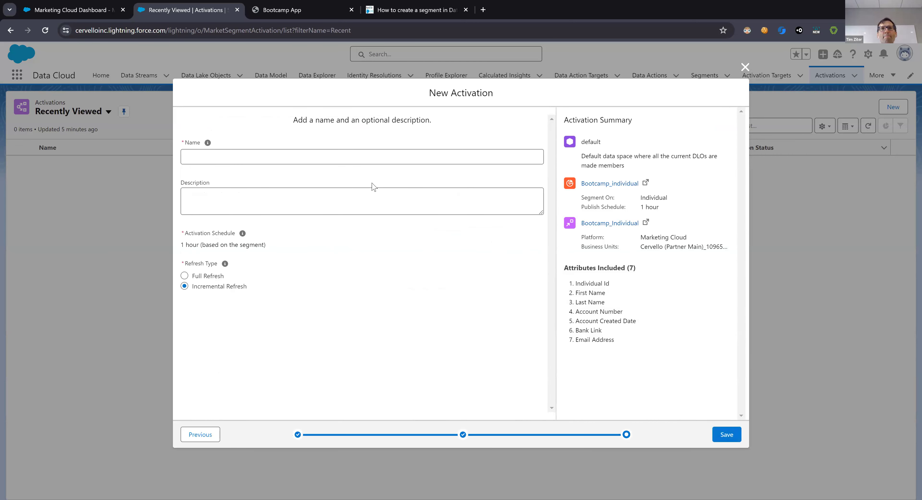
{"action": "left_click", "coordinate": [352, 159]}
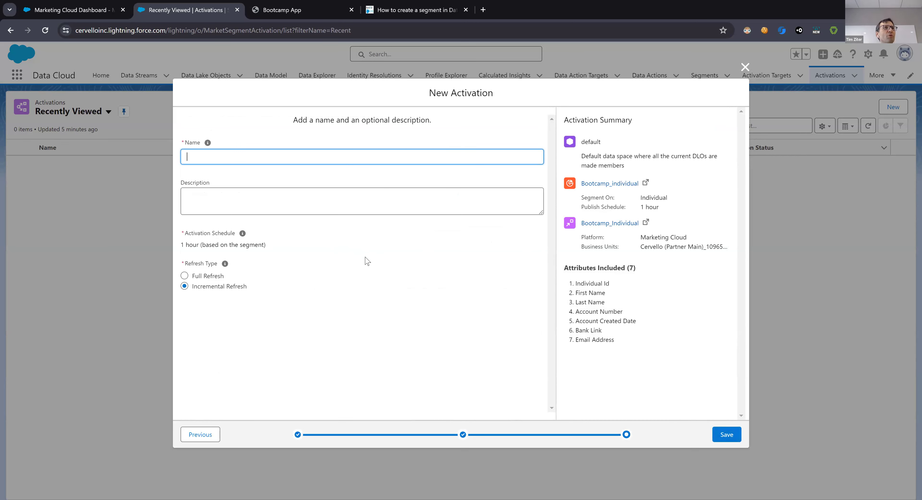
{"action": "type", "text": "Bootcamp_Individual"}
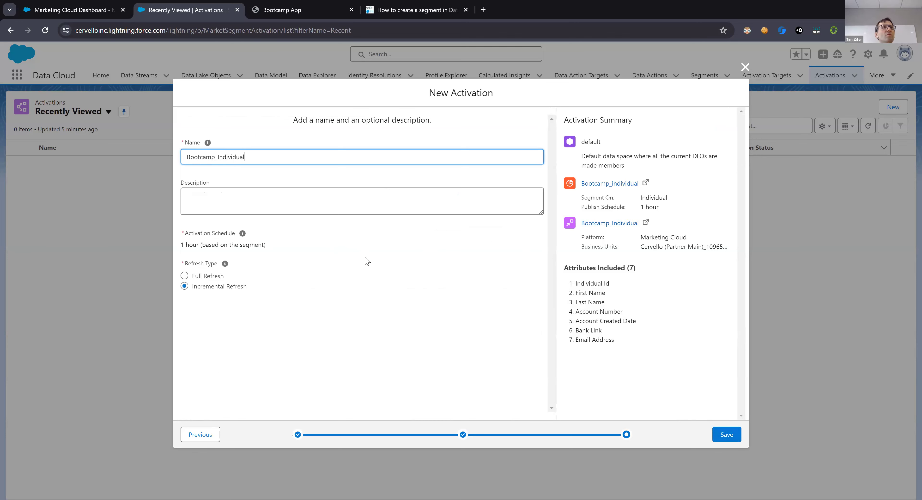
Describe the activation as "Individual segment", set its refresh type to Full Refresh, and save it
{"action": "key", "text": "Tab"}
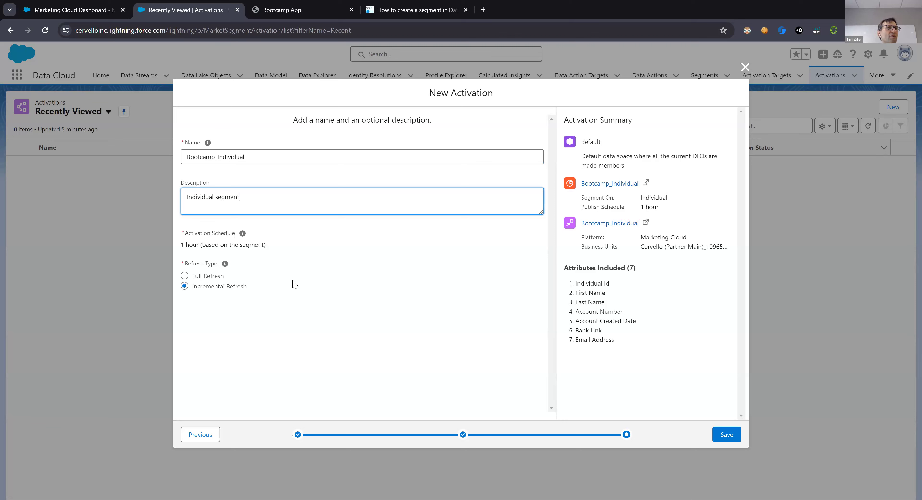
{"action": "left_click", "coordinate": [184, 275]}
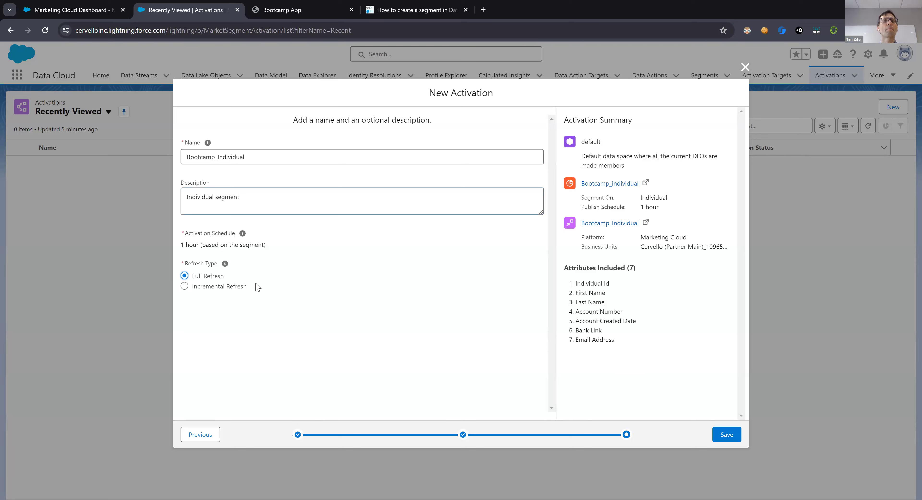
{"action": "left_click", "coordinate": [736, 435]}
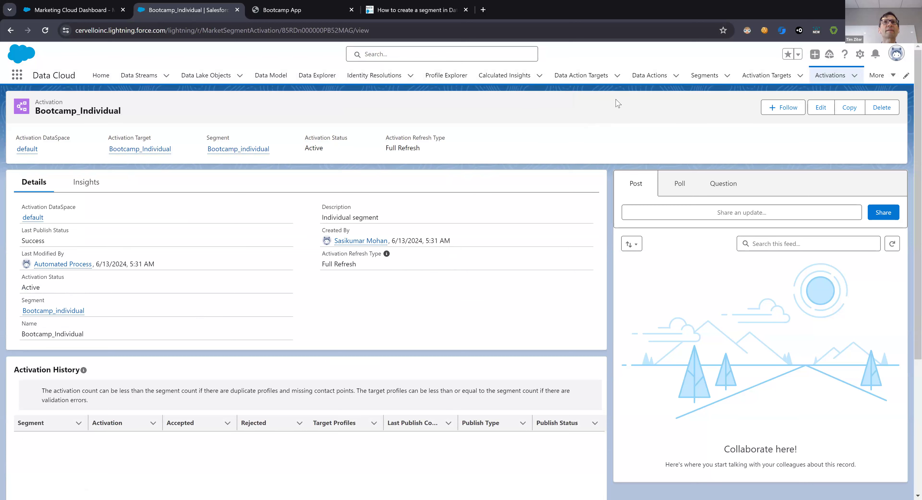
Open the Bootcamp_individual segment and publish it immediately
{"action": "left_click", "coordinate": [702, 81]}
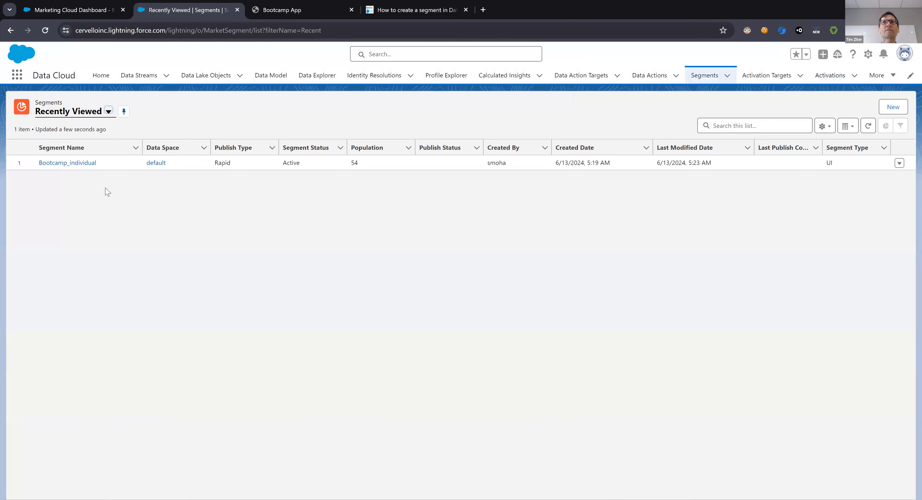
{"action": "left_click", "coordinate": [72, 162]}
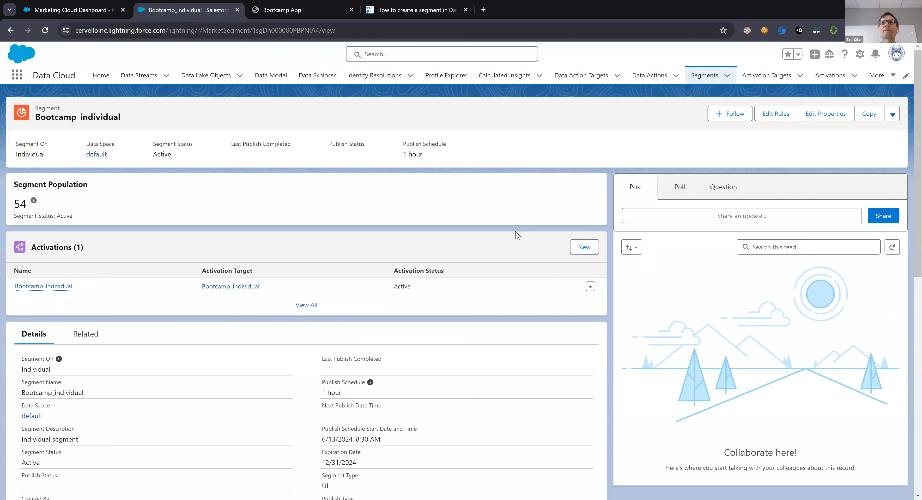
{"action": "left_click", "coordinate": [893, 114]}
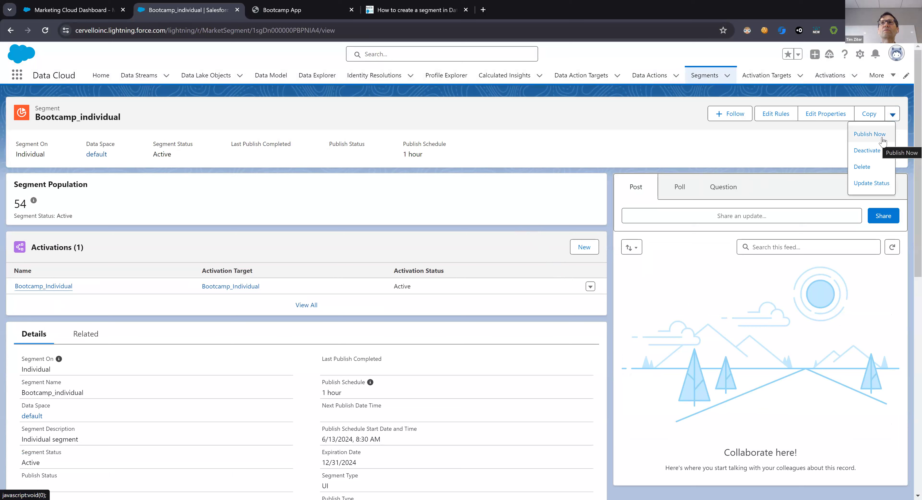
{"action": "left_click", "coordinate": [884, 138]}
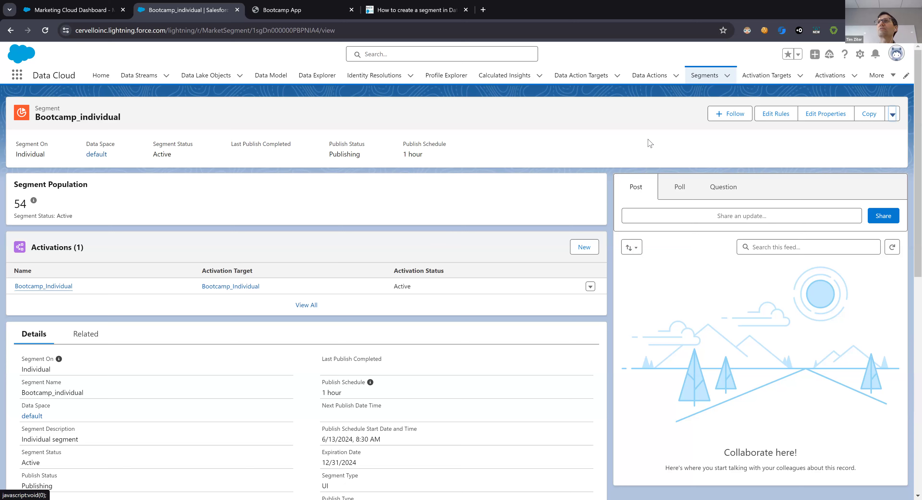
Start a new segment on Unified Individual named Bootcamp_Unified, described as "Unified Individual", and continue to its publish settings
{"action": "left_click", "coordinate": [709, 78]}
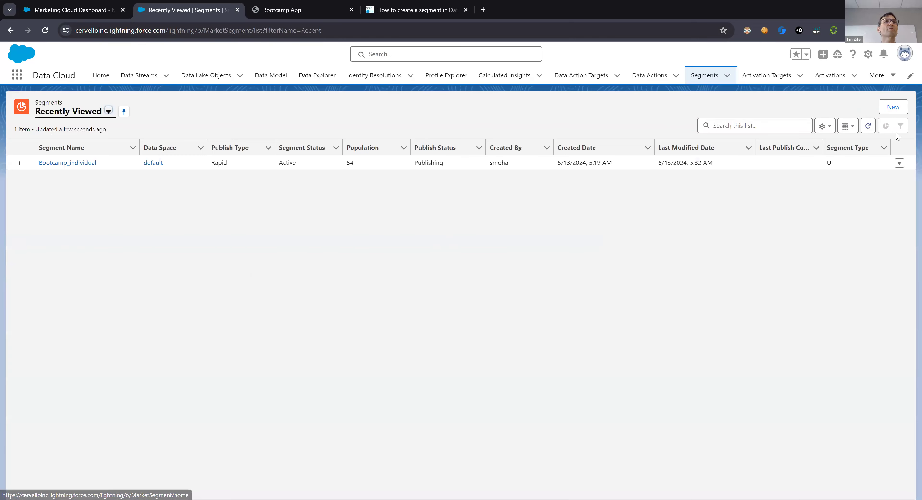
{"action": "left_click", "coordinate": [893, 107]}
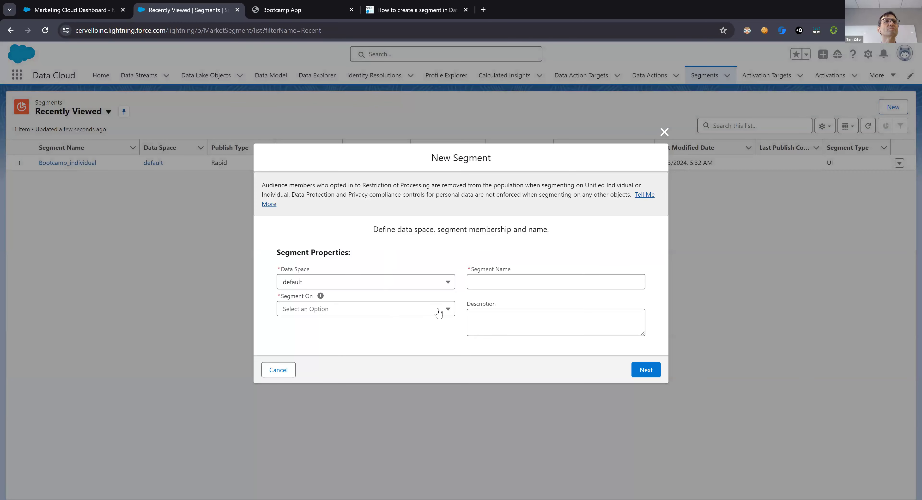
{"action": "left_click", "coordinate": [536, 282]}
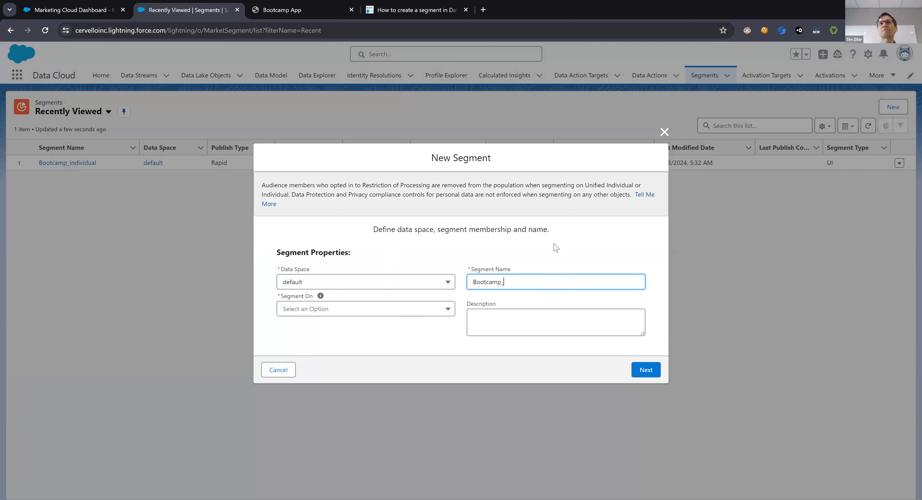
{"action": "key", "text": "Tab"}
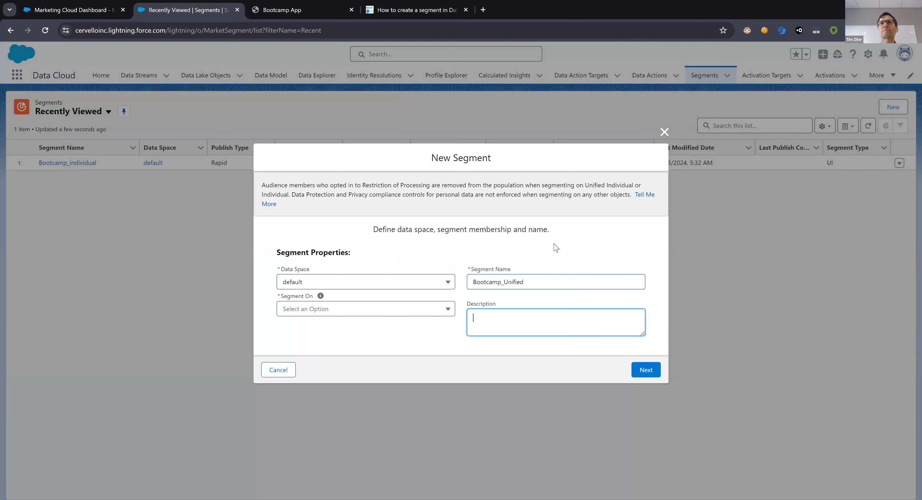
{"action": "left_click", "coordinate": [384, 309]}
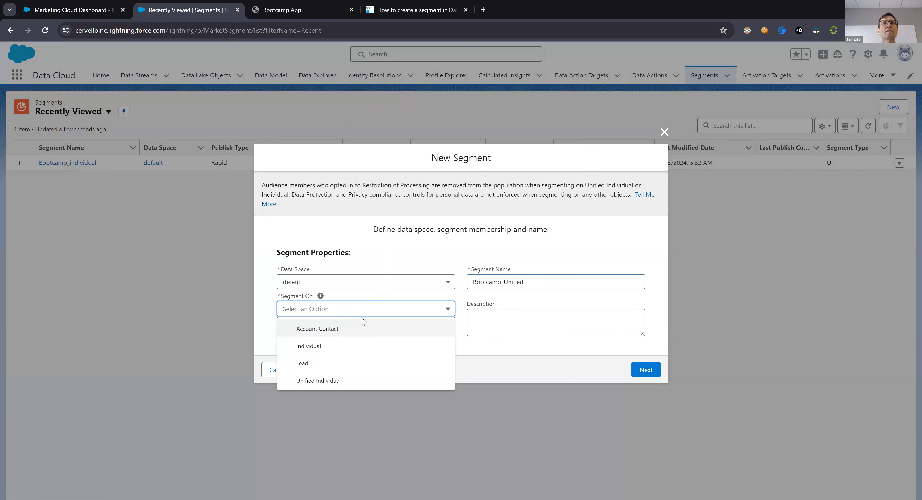
{"action": "left_click", "coordinate": [342, 382]}
{"action": "left_click", "coordinate": [512, 322]}
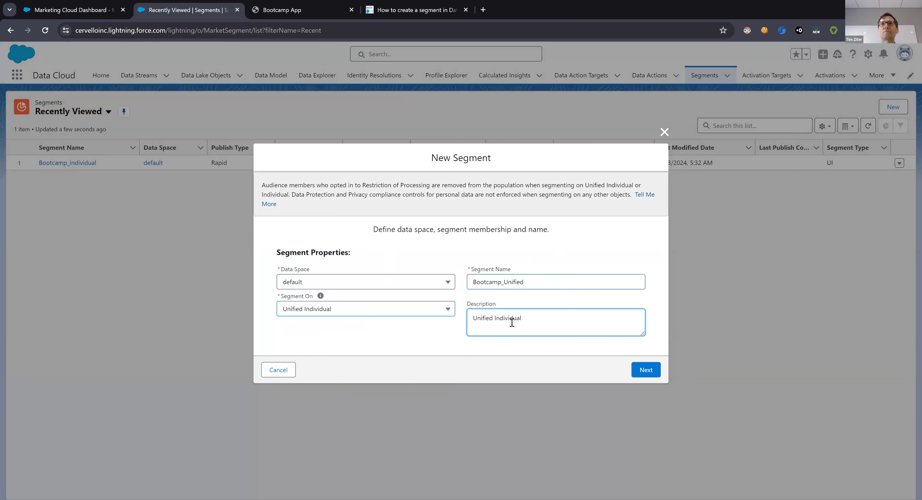
{"action": "left_click", "coordinate": [639, 371]}
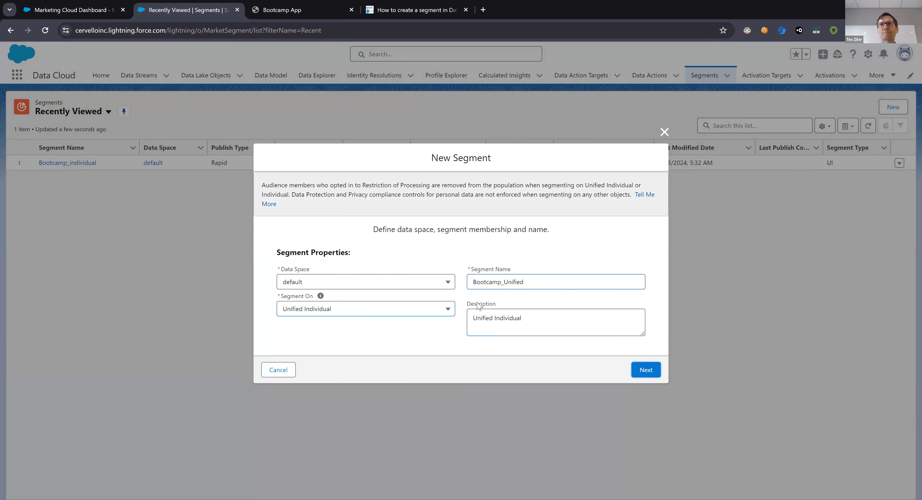
{"action": "left_click", "coordinate": [639, 372]}
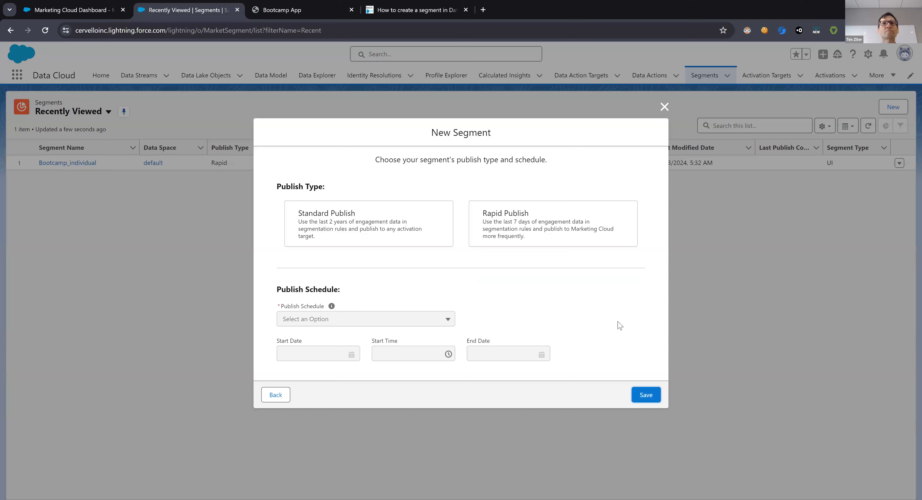
Choose Rapid Publish with a 1 hour schedule starting Jun 13, 2024 at 9:00 AM
{"action": "left_click", "coordinate": [496, 239]}
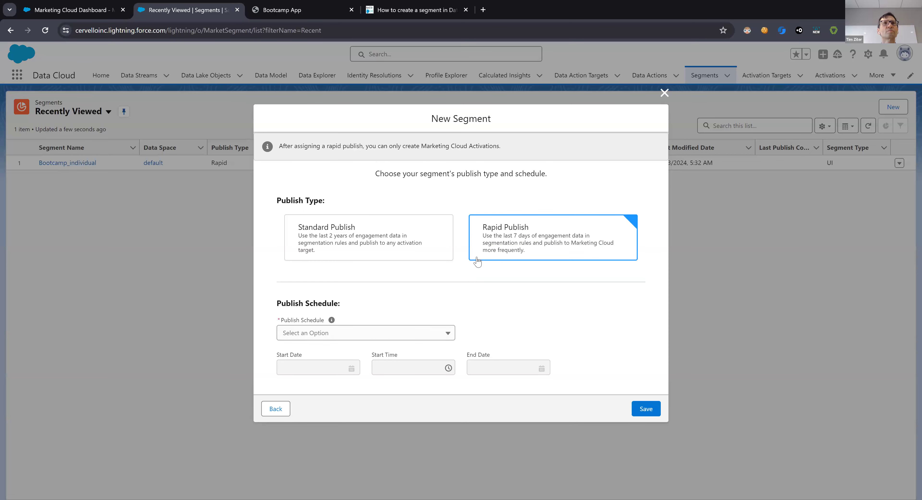
{"action": "left_click", "coordinate": [407, 333]}
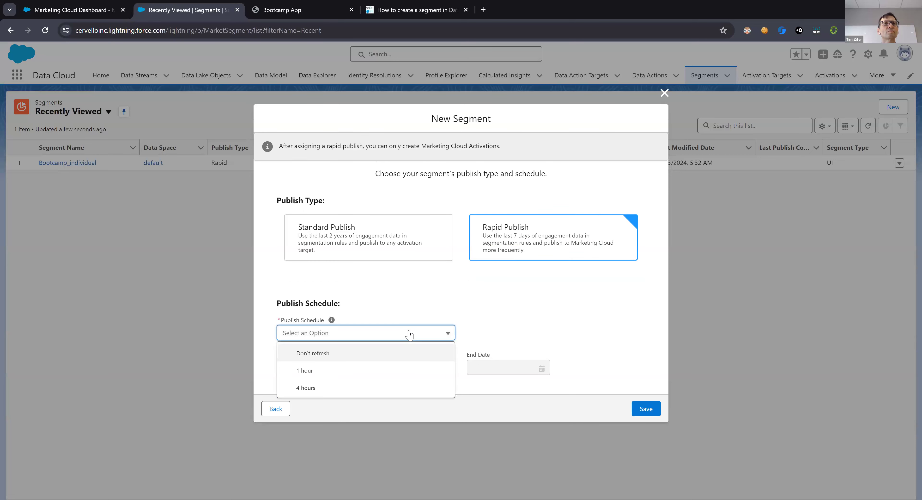
{"action": "left_click", "coordinate": [374, 373]}
{"action": "left_click", "coordinate": [315, 367]}
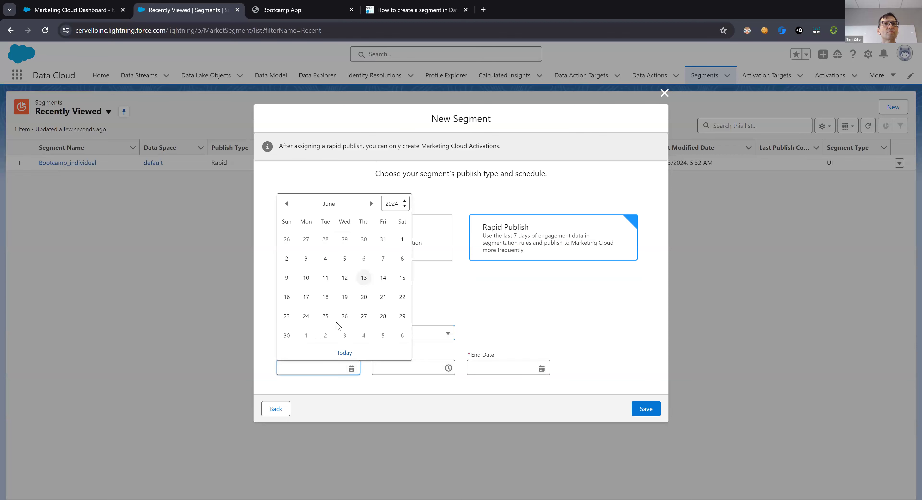
{"action": "left_click", "coordinate": [364, 278]}
{"action": "left_click", "coordinate": [408, 369]}
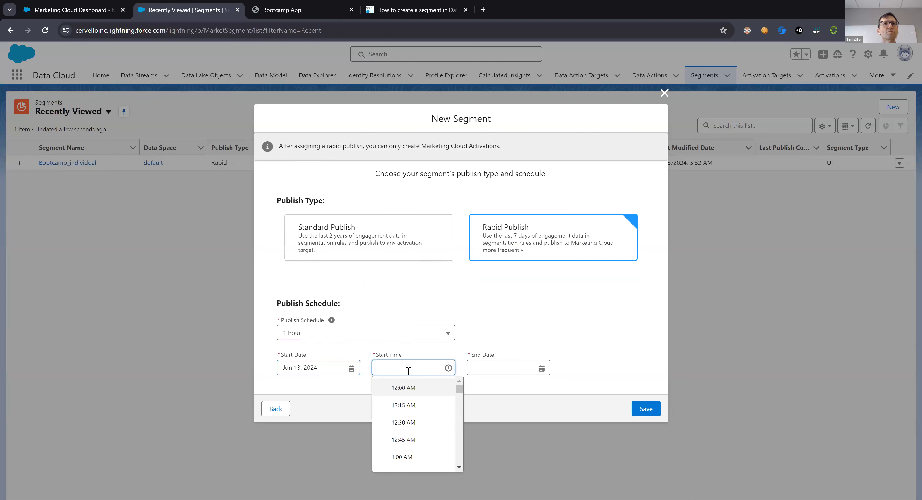
{"action": "scroll", "coordinate": [441, 415], "scroll_direction": "down", "scroll_amount": 4}
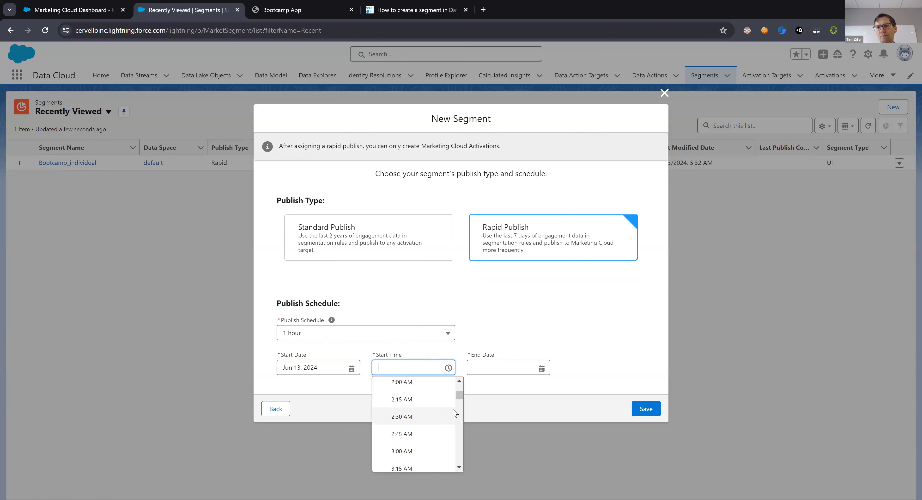
{"action": "left_click_drag", "start_coordinate": [460, 397], "coordinate": [455, 416]}
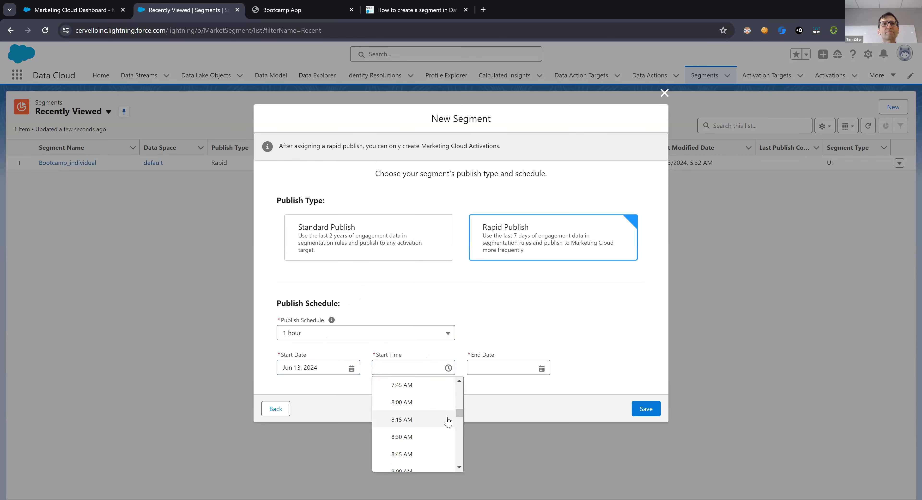
{"action": "left_click", "coordinate": [407, 469]}
Set the publish schedule's end date to December 31, 2024, and save the new segment
{"action": "left_click", "coordinate": [512, 368]}
{"action": "left_click", "coordinate": [561, 203]}
{"action": "left_click", "coordinate": [561, 204]}
{"action": "left_click", "coordinate": [561, 203]}
{"action": "left_click", "coordinate": [561, 203]}
{"action": "left_click", "coordinate": [561, 204]}
{"action": "left_click", "coordinate": [561, 203]}
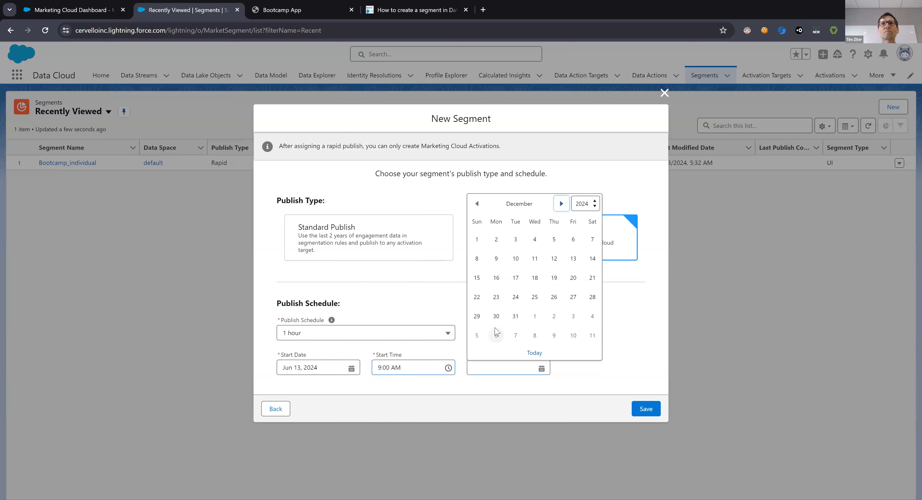
{"action": "left_click", "coordinate": [516, 316]}
{"action": "left_click", "coordinate": [641, 411]}
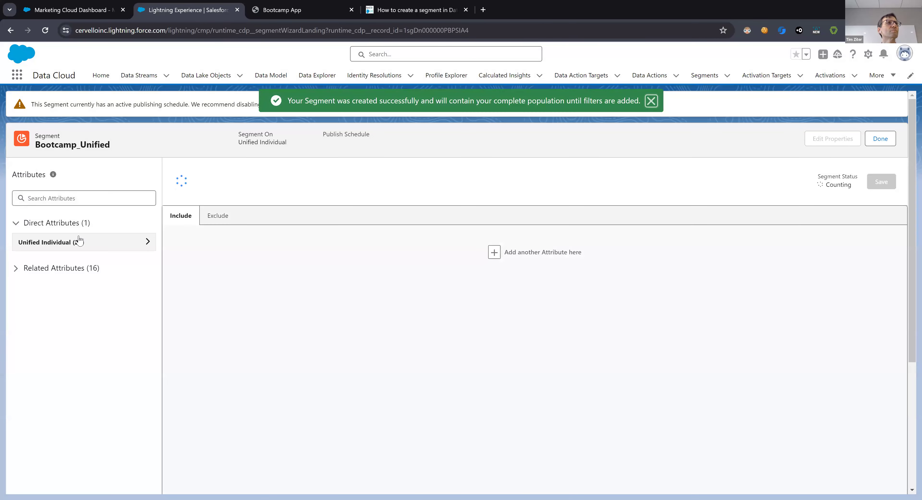
Add the Unified Individual attribute Account Terms Agreement to the include rules with the operator Is True
{"action": "left_click", "coordinate": [79, 241]}
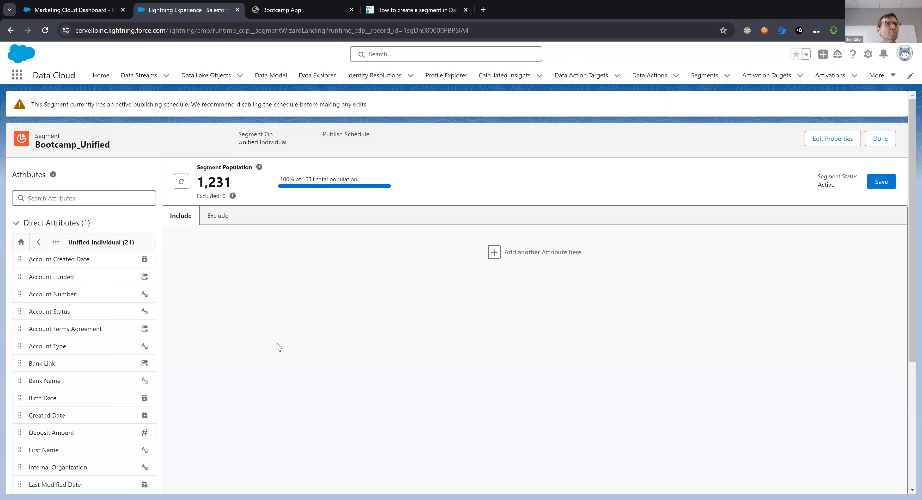
{"action": "scroll", "coordinate": [72, 376], "scroll_direction": "down", "scroll_amount": 3}
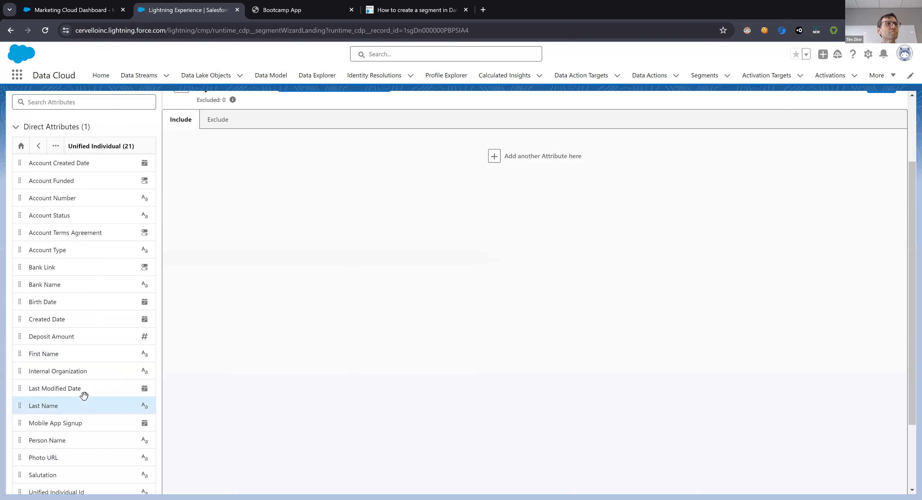
{"action": "left_click_drag", "start_coordinate": [96, 232], "coordinate": [247, 151]}
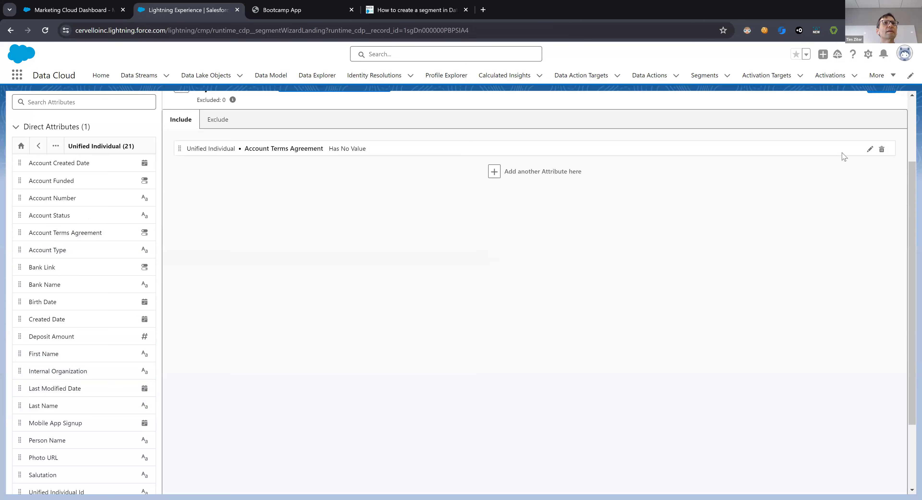
{"action": "left_click", "coordinate": [870, 149]}
{"action": "left_click", "coordinate": [398, 173]}
{"action": "left_click", "coordinate": [368, 223]}
{"action": "left_click", "coordinate": [872, 194]}
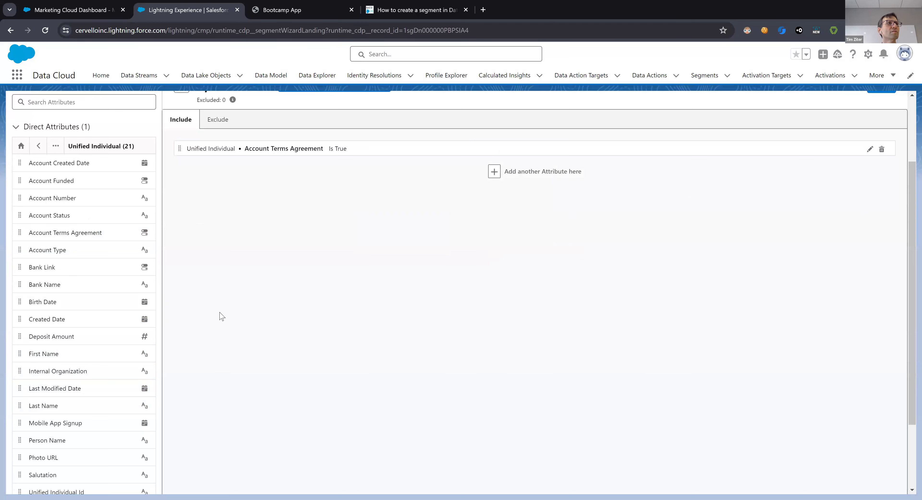
Add the Bank Link attribute as another include rule with the operator Is True
{"action": "left_click_drag", "start_coordinate": [111, 267], "coordinate": [851, 175]}
{"action": "left_click", "coordinate": [840, 172]}
{"action": "left_click", "coordinate": [408, 191]}
{"action": "left_click", "coordinate": [385, 245]}
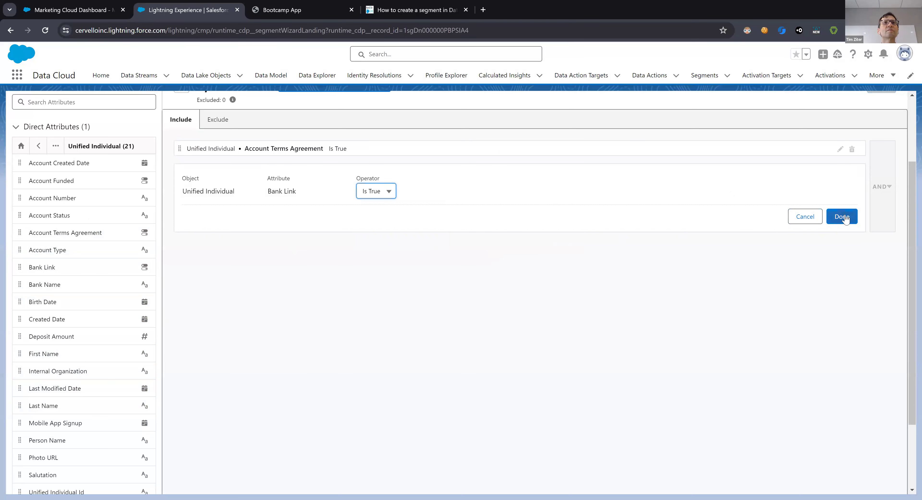
{"action": "left_click", "coordinate": [838, 218]}
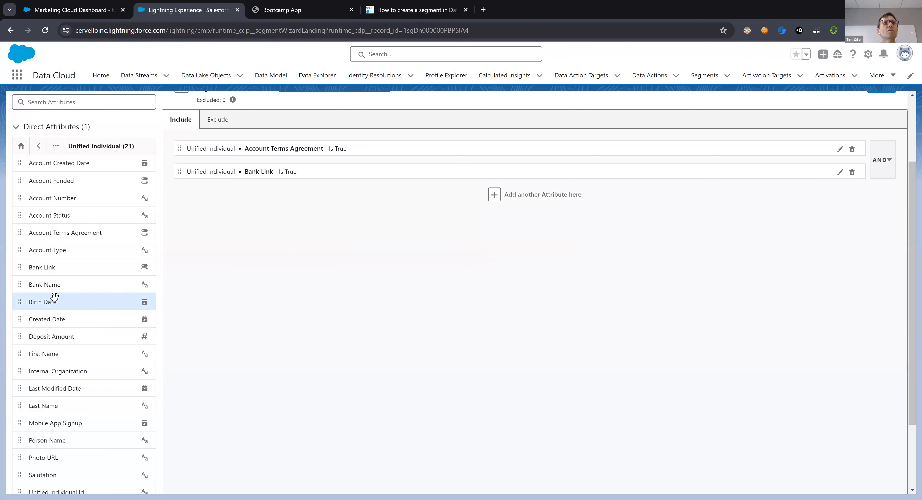
Add a second Bank Link rule between the two existing rules, keeping the operator Has No Value
{"action": "left_click_drag", "start_coordinate": [86, 270], "coordinate": [863, 172]}
{"action": "left_click", "coordinate": [829, 172]}
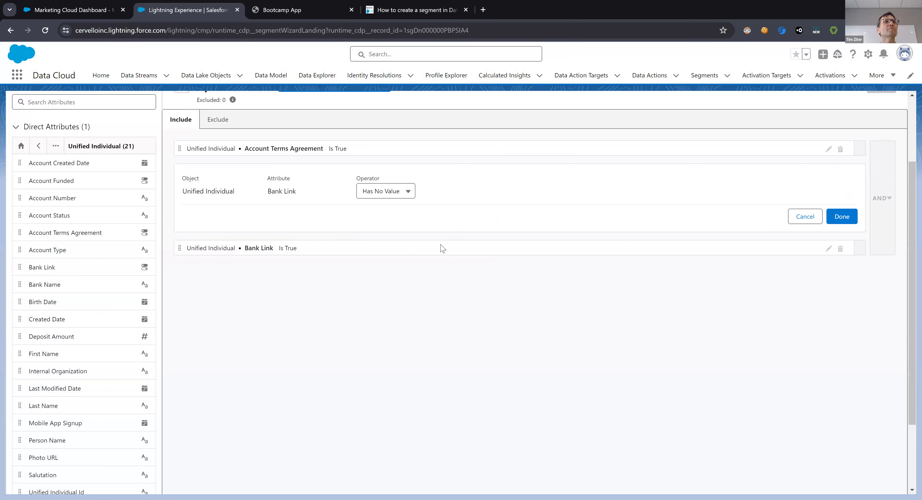
{"action": "left_click", "coordinate": [395, 193]}
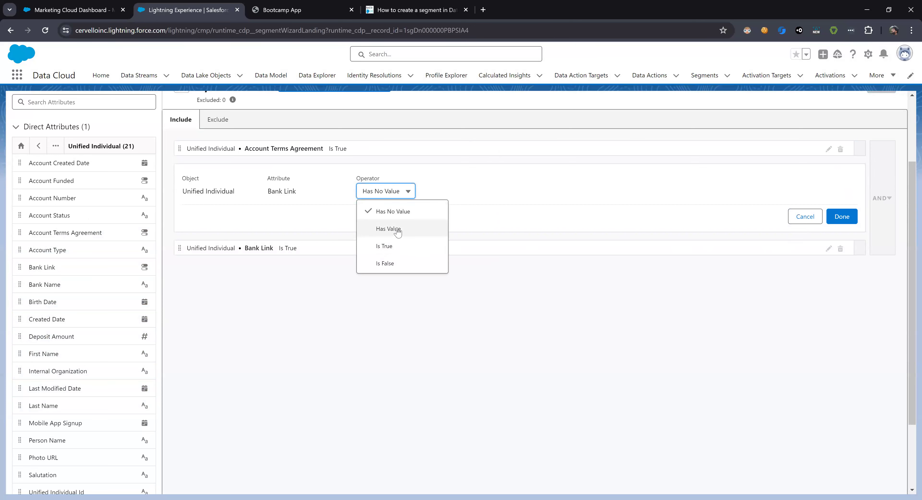
{"action": "left_click", "coordinate": [802, 217]}
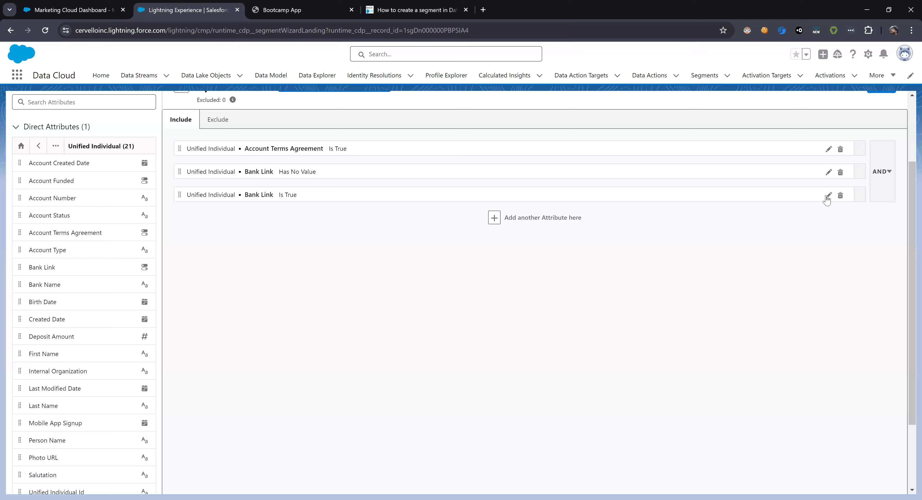
Change the operator of the last Bank Link rule to Is False
{"action": "left_click", "coordinate": [829, 195]}
{"action": "left_click", "coordinate": [368, 215]}
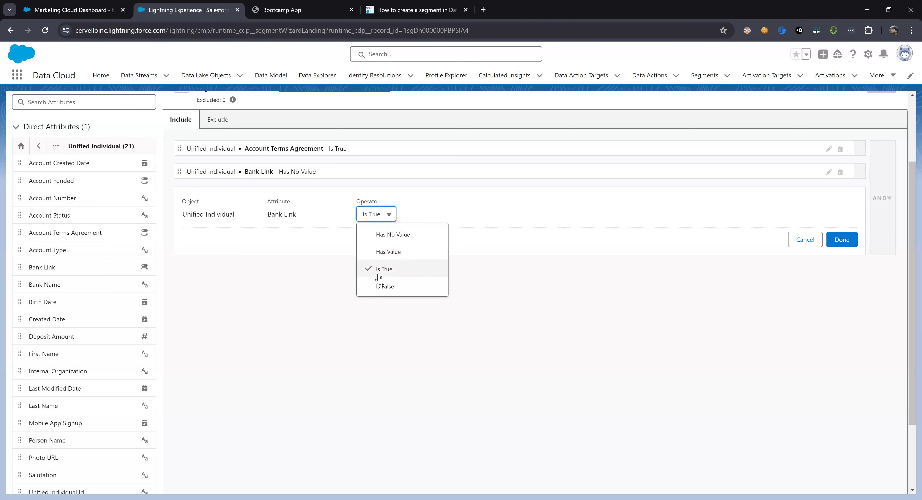
{"action": "left_click", "coordinate": [381, 286]}
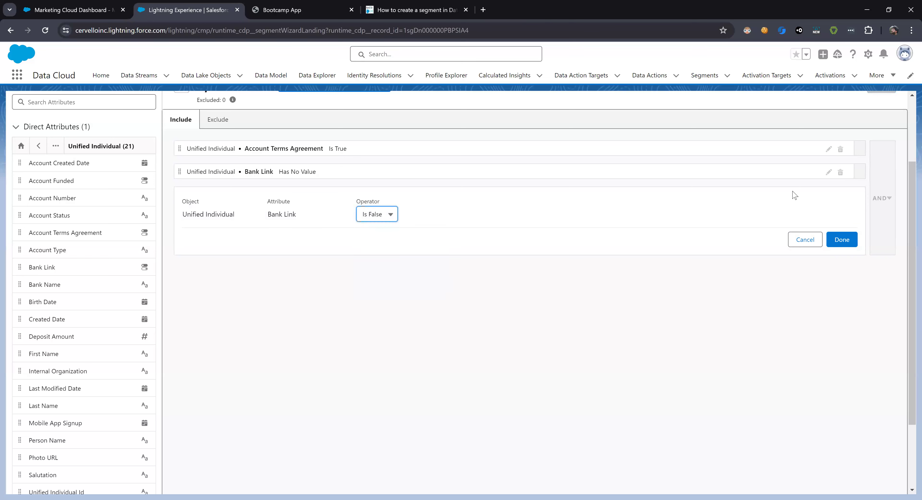
{"action": "left_click", "coordinate": [842, 240]}
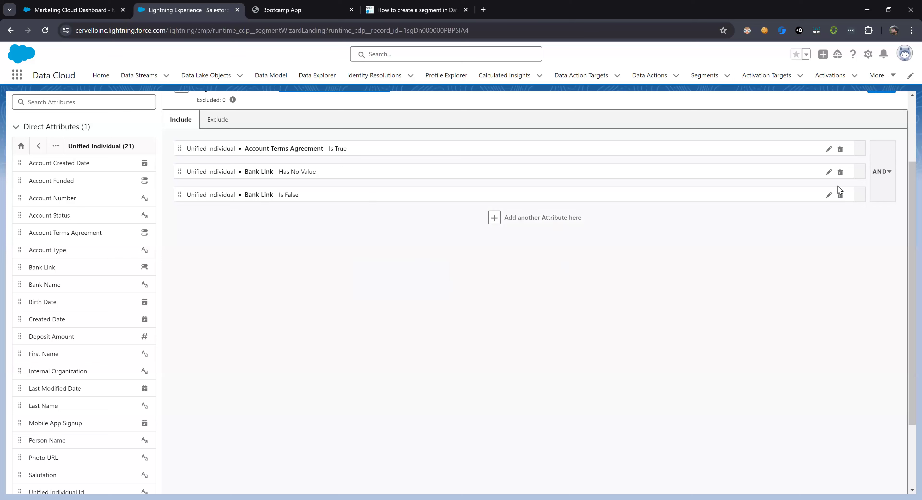
Combine the two Bank Link rules with OR, save the segment rules and finish editing the segment
{"action": "left_click", "coordinate": [861, 179]}
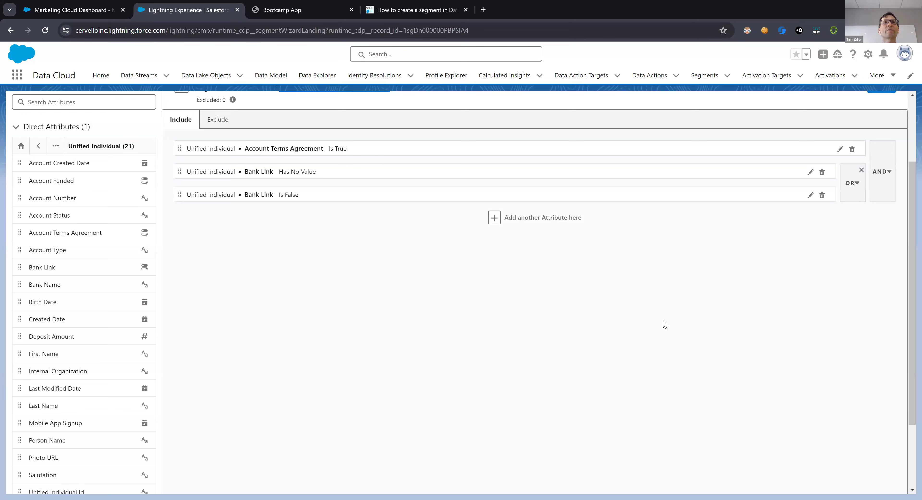
{"action": "scroll", "coordinate": [678, 336], "scroll_direction": "up", "scroll_amount": 2}
{"action": "left_click", "coordinate": [887, 133]}
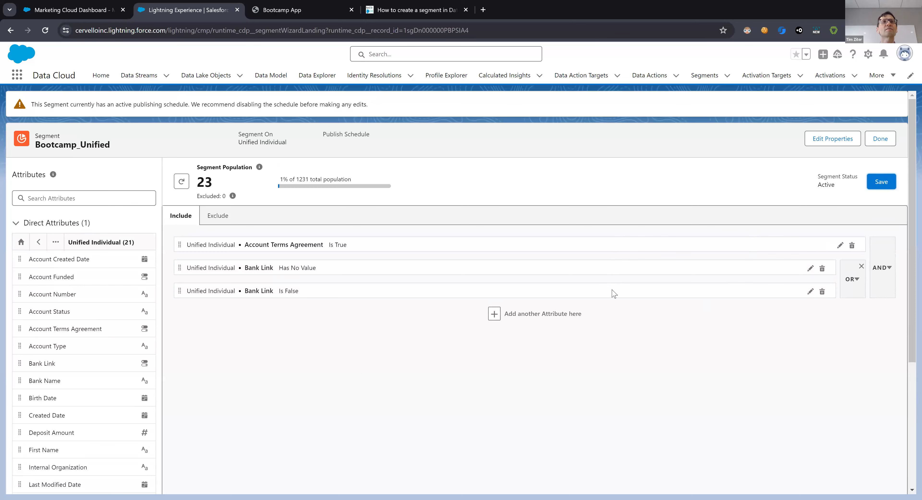
{"action": "left_click", "coordinate": [880, 139]}
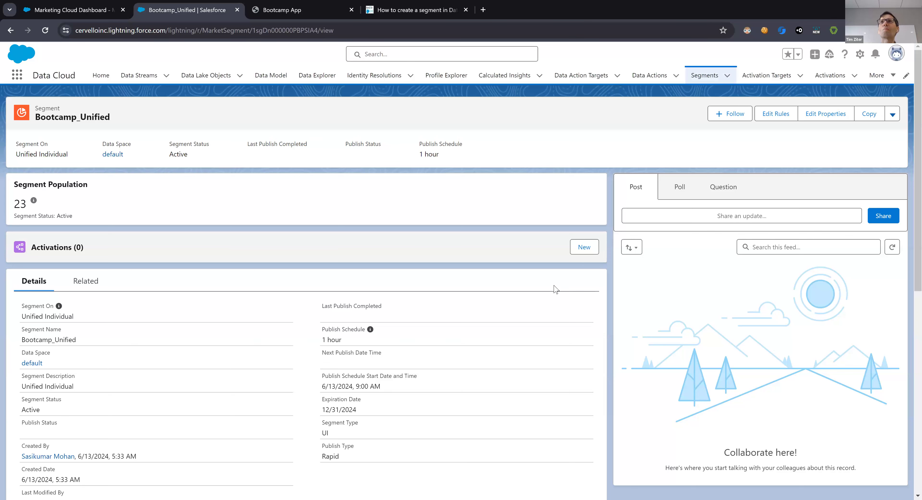
{"action": "scroll", "coordinate": [551, 290], "scroll_direction": "down", "scroll_amount": 2}
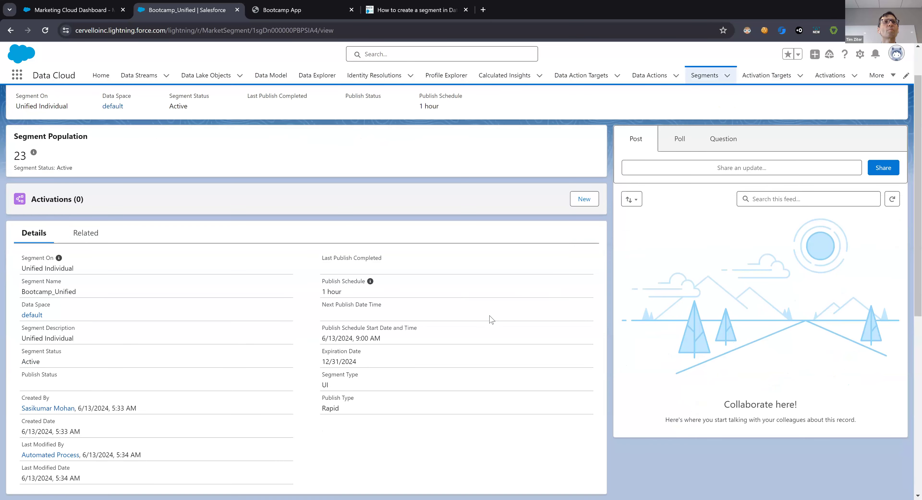
{"action": "scroll", "coordinate": [512, 265], "scroll_direction": "up", "scroll_amount": 2}
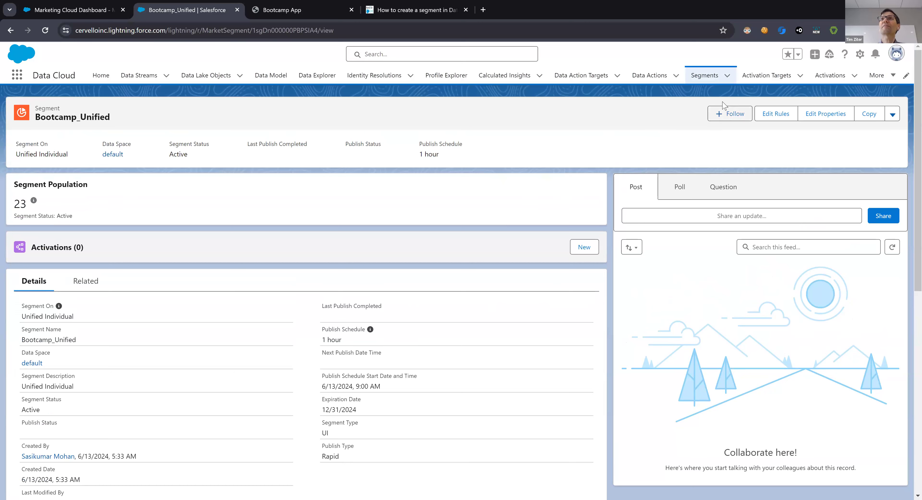
Start a new activation target on the Cervello (Partner Main) platform
{"action": "left_click", "coordinate": [762, 79]}
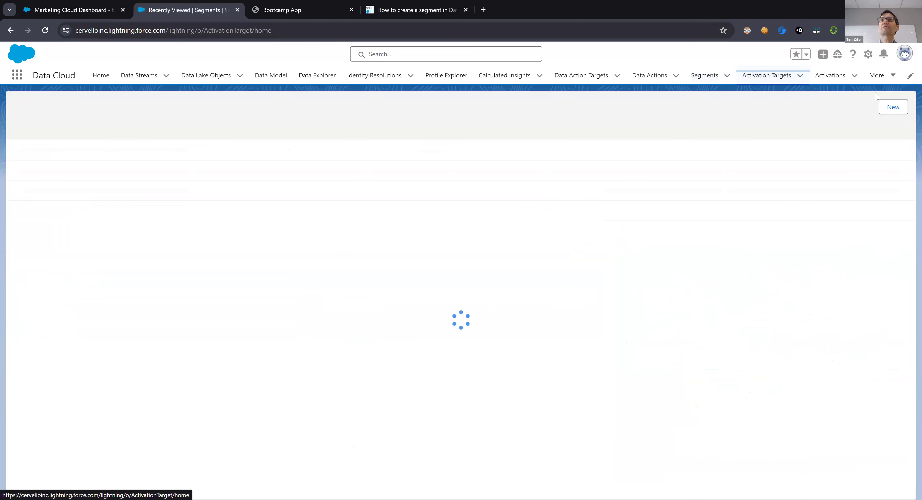
{"action": "left_click", "coordinate": [886, 107]}
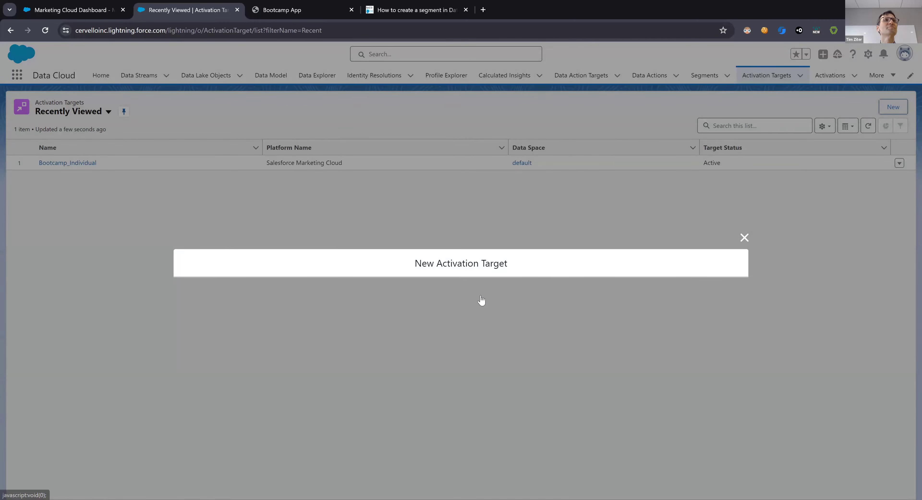
{"action": "left_click", "coordinate": [723, 401]}
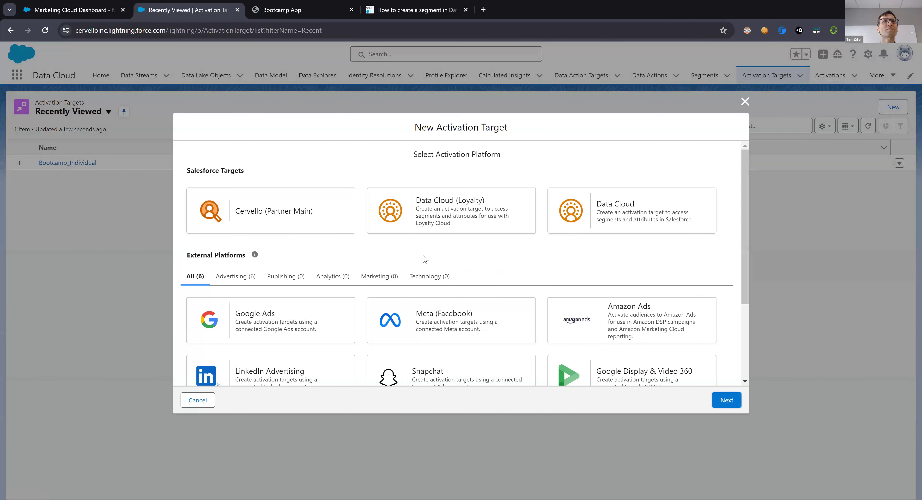
{"action": "left_click", "coordinate": [346, 220]}
{"action": "left_click", "coordinate": [729, 401]}
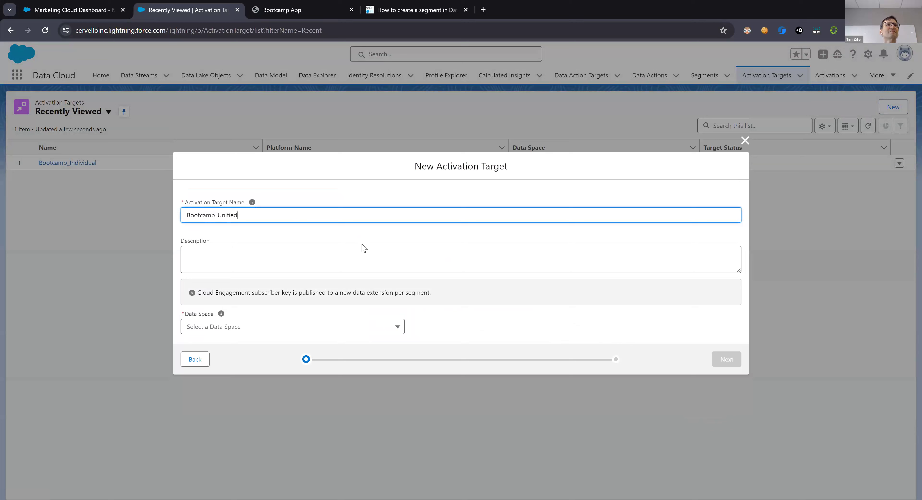
Name the target Bootcamp_Unified_Individual, describe it as Unified Individual, choose the default data space and save it with the preselected business unit
{"action": "type", "text": "_Individual"}
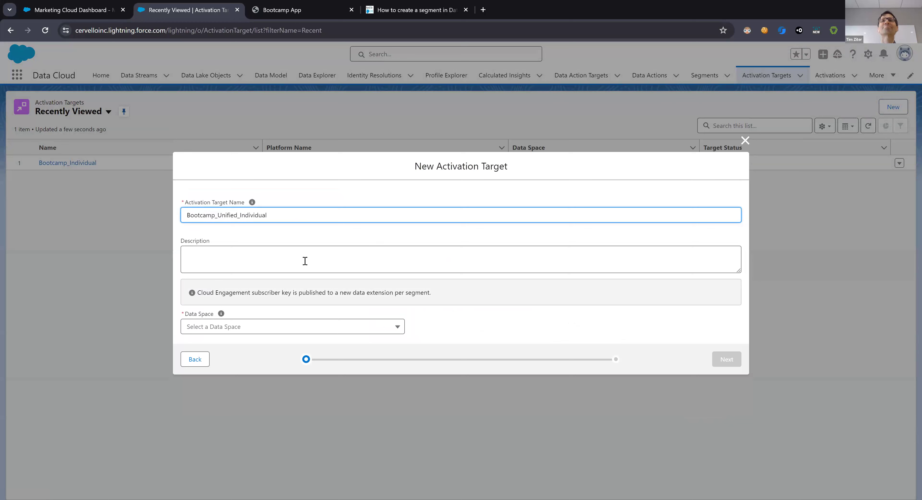
{"action": "left_click", "coordinate": [305, 260]}
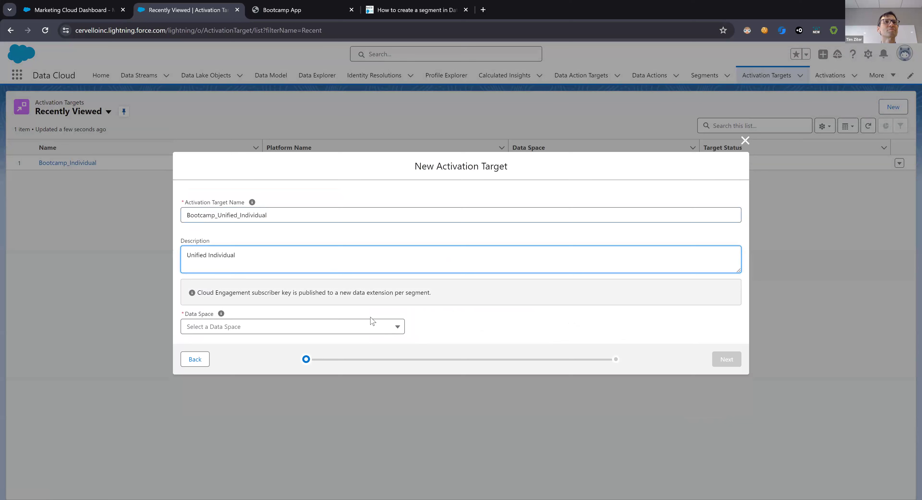
{"action": "left_click", "coordinate": [346, 327]}
{"action": "left_click", "coordinate": [285, 349]}
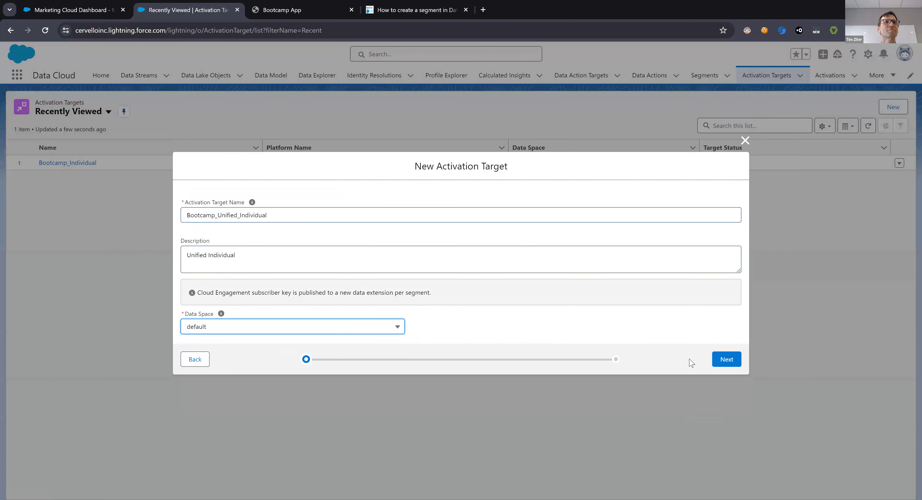
{"action": "left_click", "coordinate": [720, 359]}
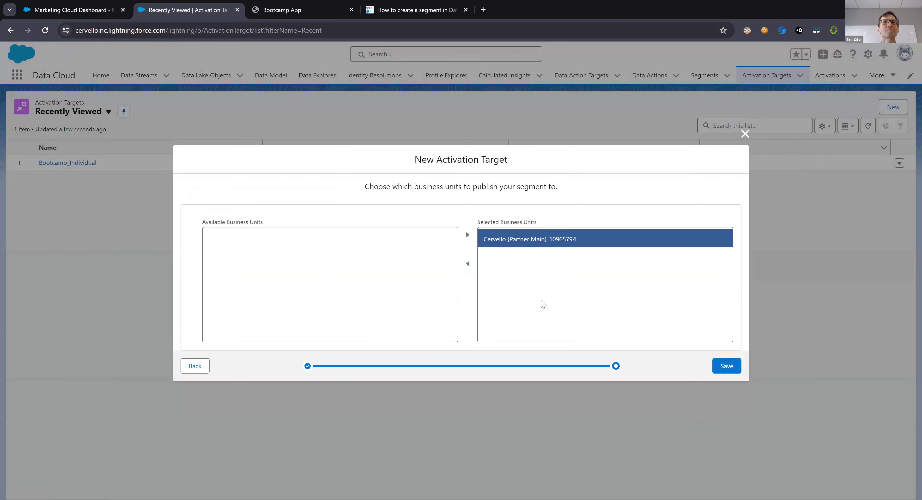
{"action": "left_click", "coordinate": [720, 365]}
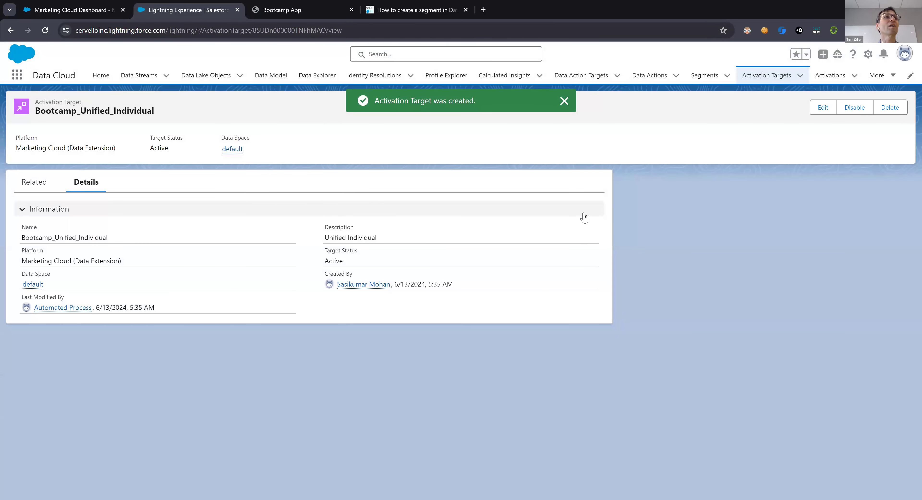
Start a new activation in the default data space for the segment Bootcamp_Unified
{"action": "left_click", "coordinate": [830, 75]}
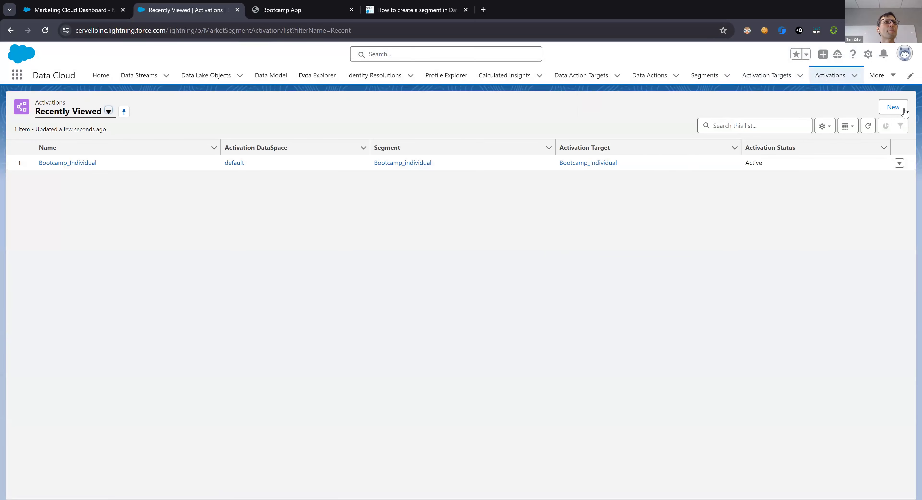
{"action": "left_click", "coordinate": [893, 107]}
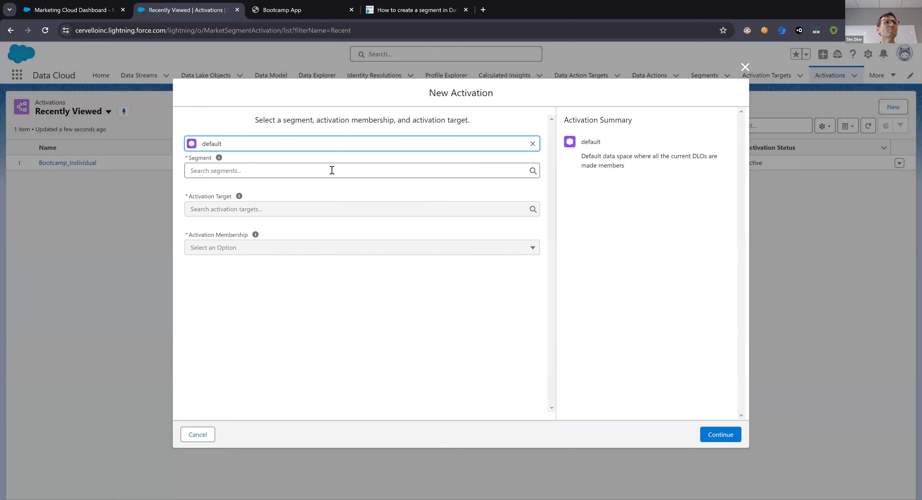
{"action": "left_click", "coordinate": [332, 170]}
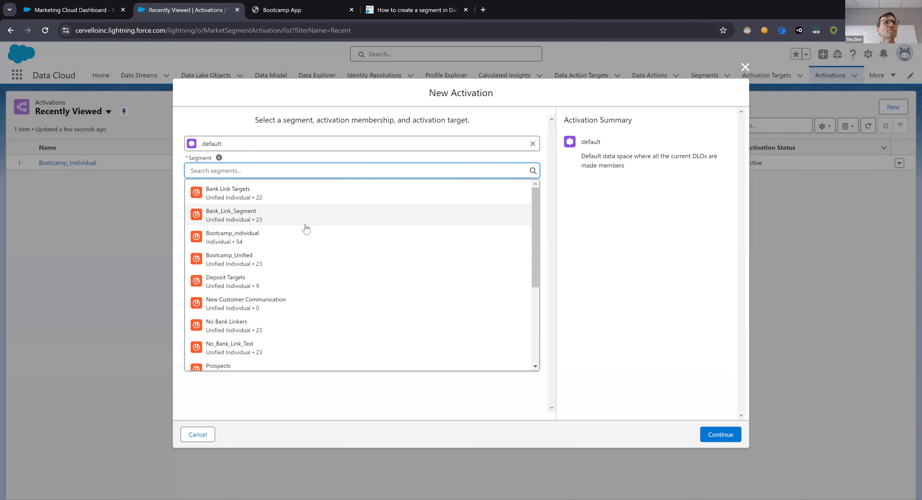
{"action": "left_click", "coordinate": [313, 258]}
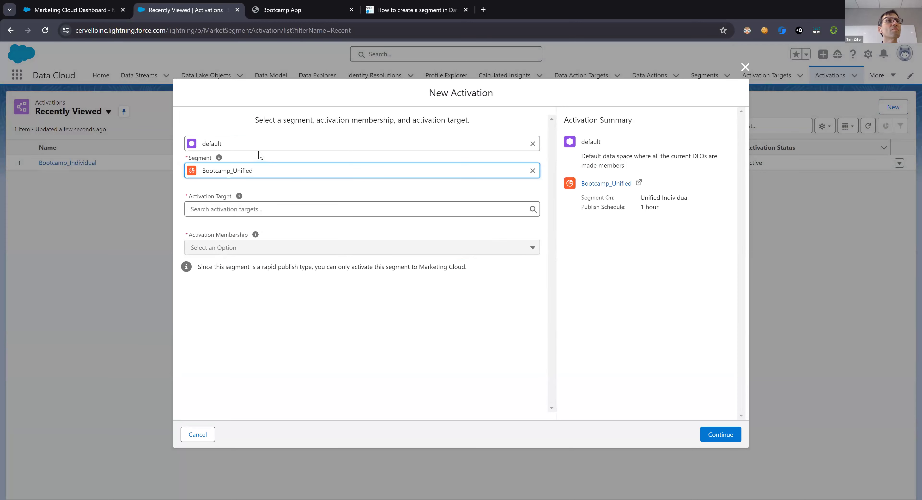
Set the activation target to Bootcamp_Unified_Individual, keep Unified Individual as the activation membership and continue to the contact points
{"action": "left_click", "coordinate": [264, 207]}
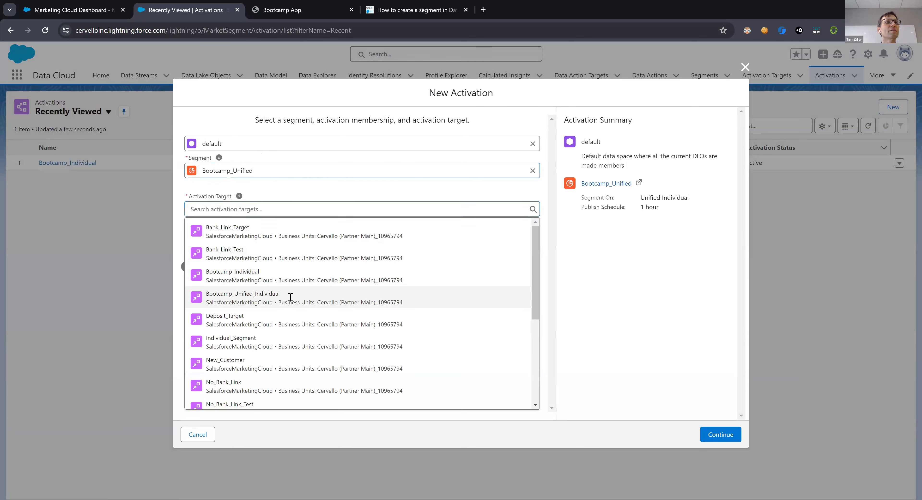
{"action": "left_click", "coordinate": [290, 300]}
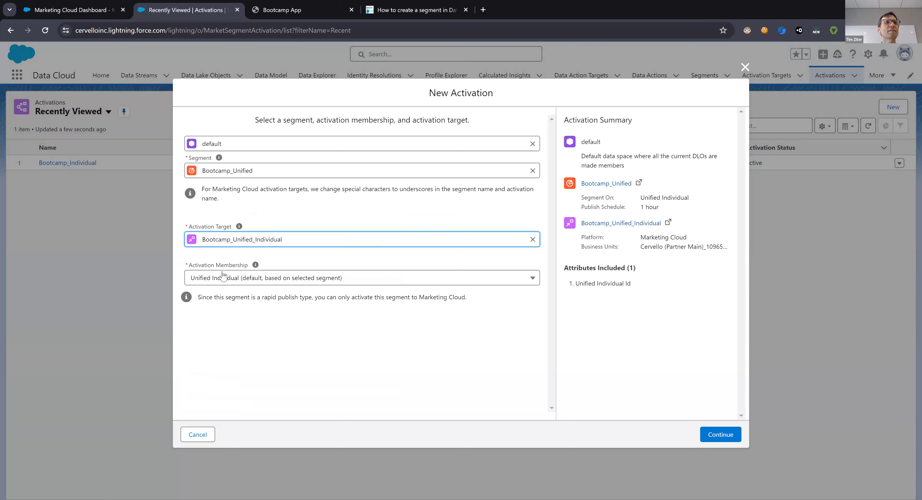
{"action": "left_click", "coordinate": [267, 280]}
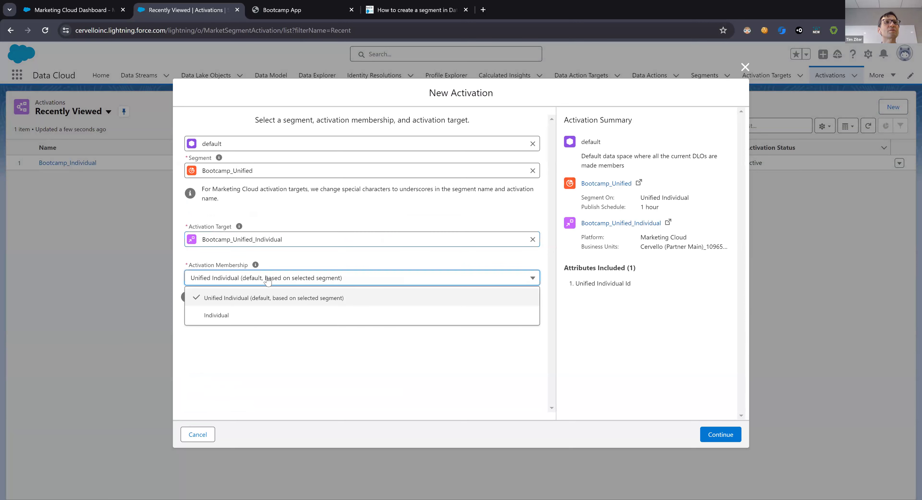
{"action": "left_click", "coordinate": [615, 308]}
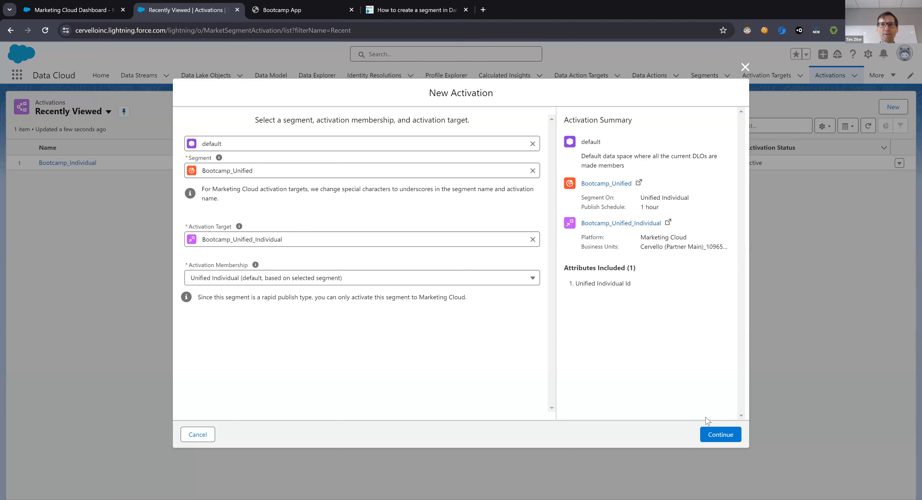
{"action": "left_click", "coordinate": [719, 434]}
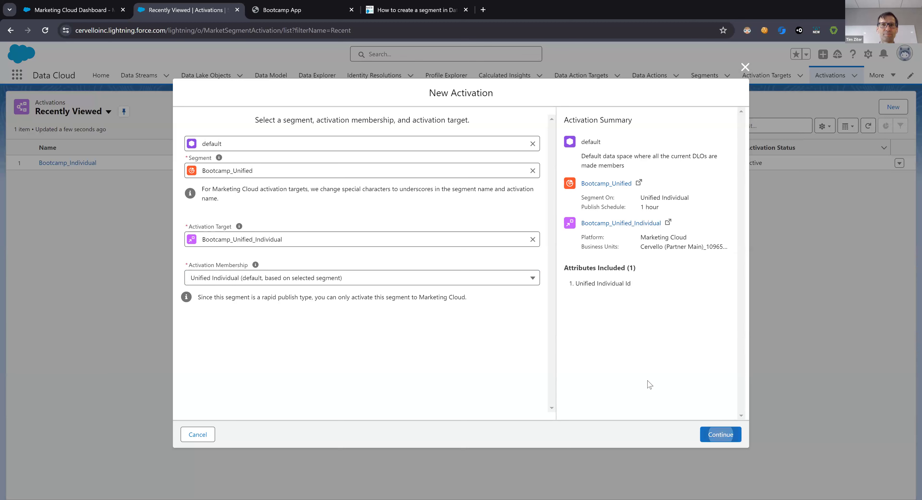
Select the Email contact point, set its second priority source to the Bootcamp_Mobile_App_Stream source and add a third source row
{"action": "left_click", "coordinate": [508, 185]}
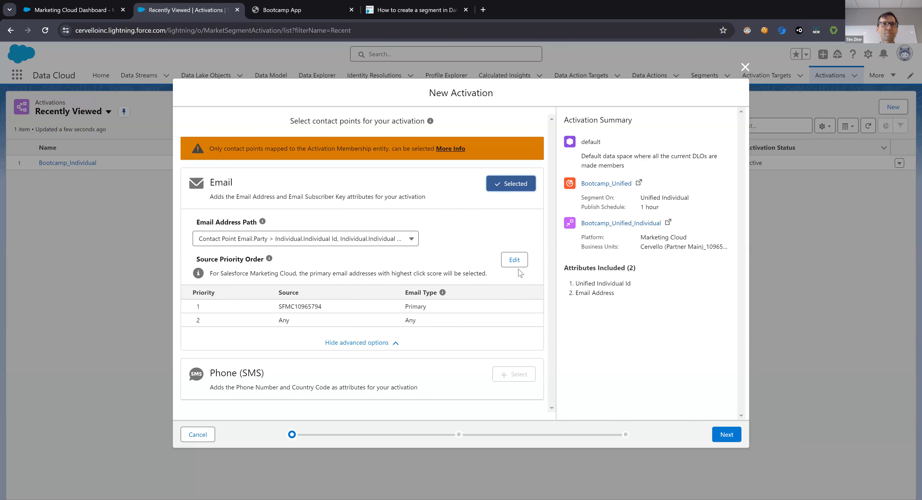
{"action": "left_click", "coordinate": [515, 259]}
{"action": "left_click", "coordinate": [415, 202]}
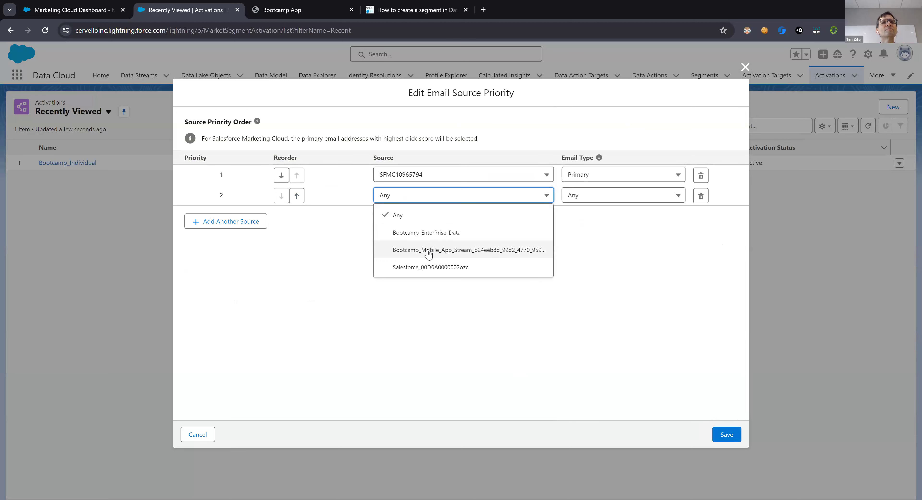
{"action": "left_click", "coordinate": [401, 248]}
{"action": "left_click", "coordinate": [237, 222]}
{"action": "left_click", "coordinate": [375, 217]}
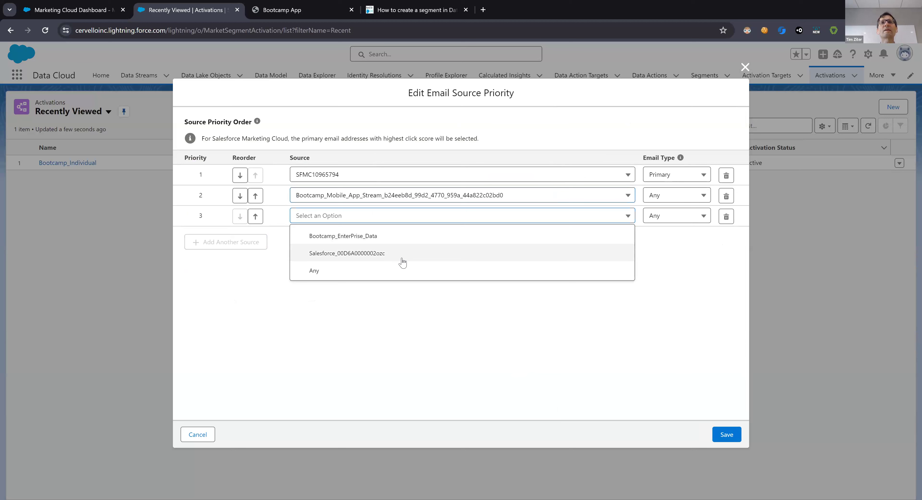
{"action": "key", "text": "Tab"}
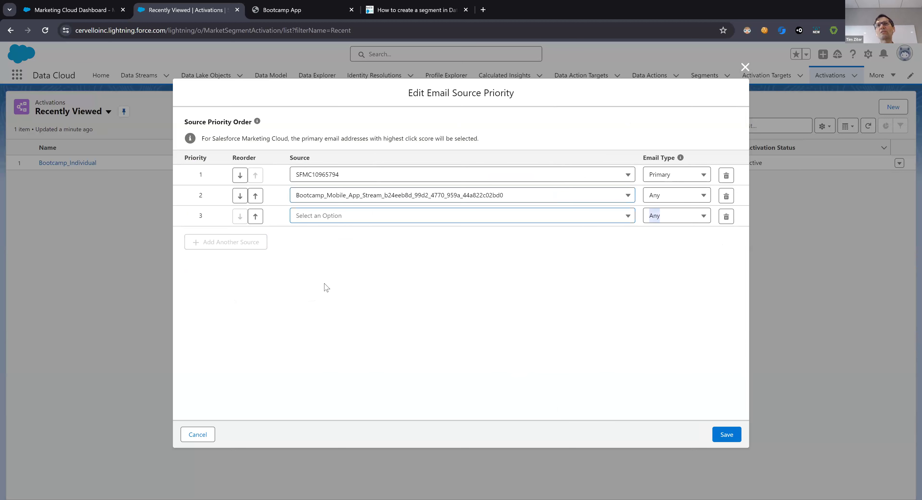
Set the second email source to the Salesforce source and the third to the Bootcamp_Mobile_App_Stream source, and save the priority order
{"action": "left_click", "coordinate": [590, 195]}
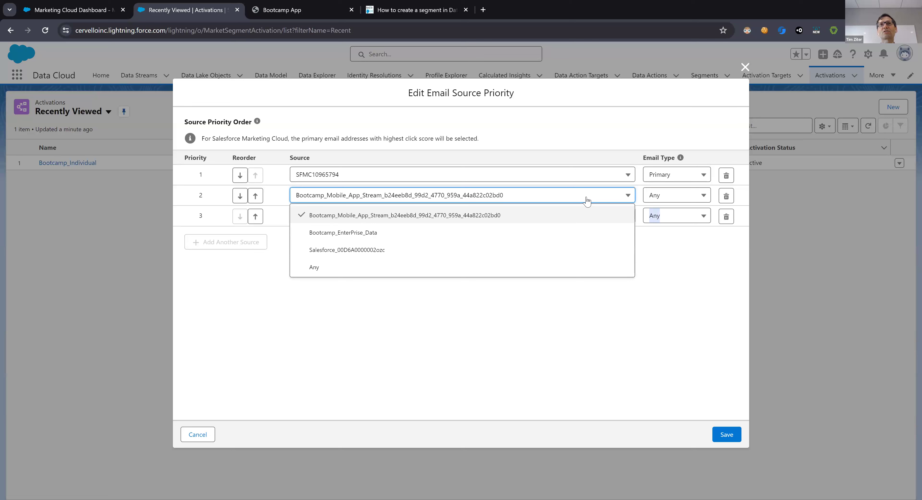
{"action": "left_click", "coordinate": [402, 250]}
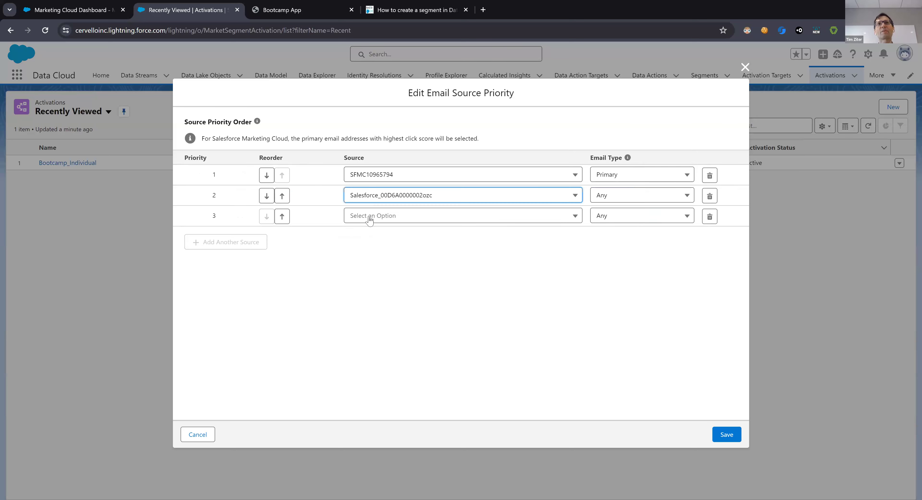
{"action": "left_click", "coordinate": [408, 216]}
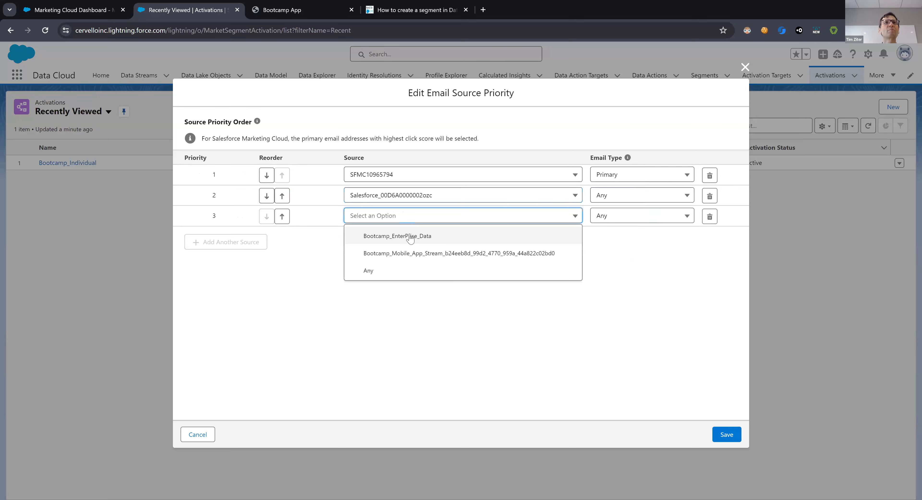
{"action": "left_click", "coordinate": [422, 252]}
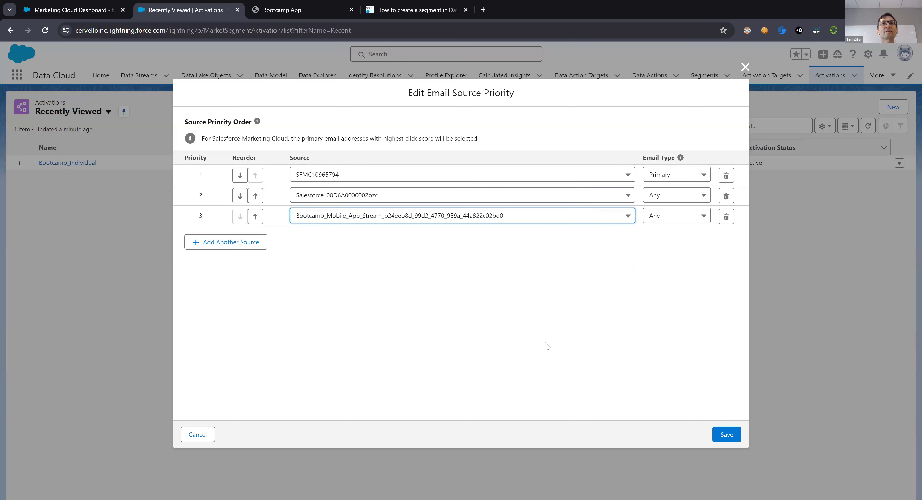
{"action": "left_click", "coordinate": [722, 437]}
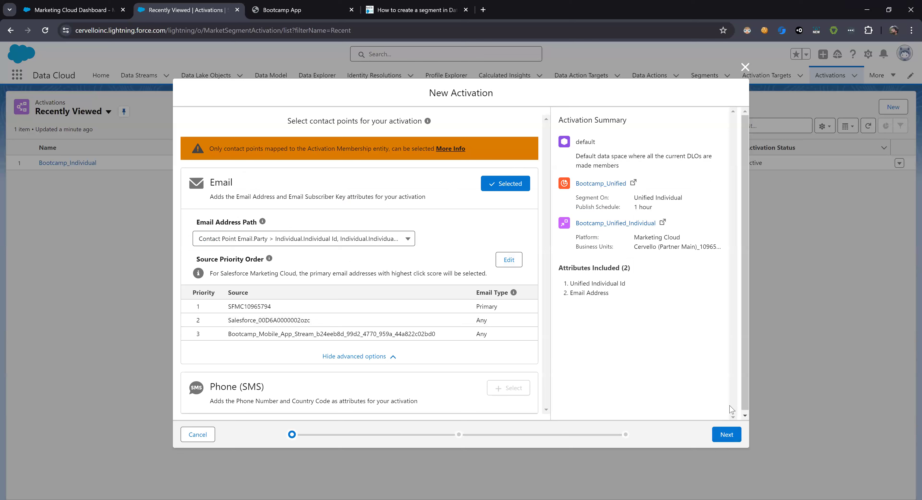
Continue to the activation's attributes and add First Name and Last Name from Unified Individual
{"action": "left_click", "coordinate": [723, 437]}
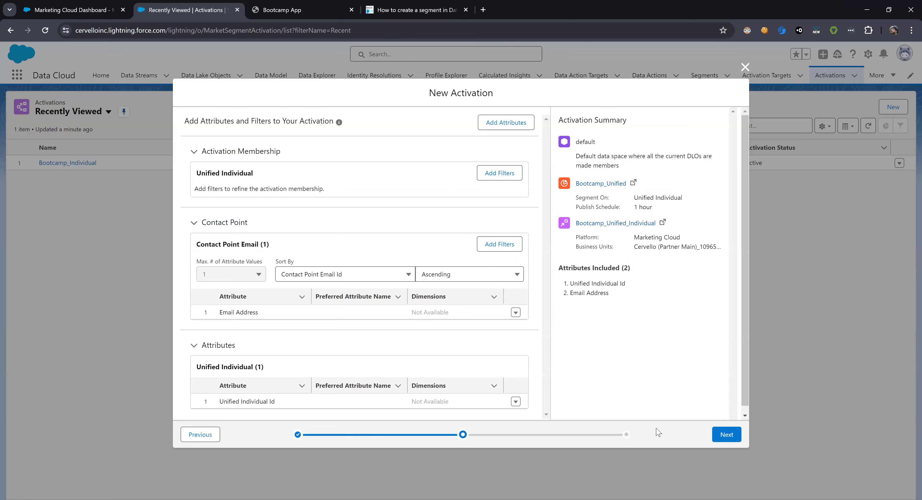
{"action": "left_click", "coordinate": [506, 123]}
{"action": "left_click", "coordinate": [273, 186]}
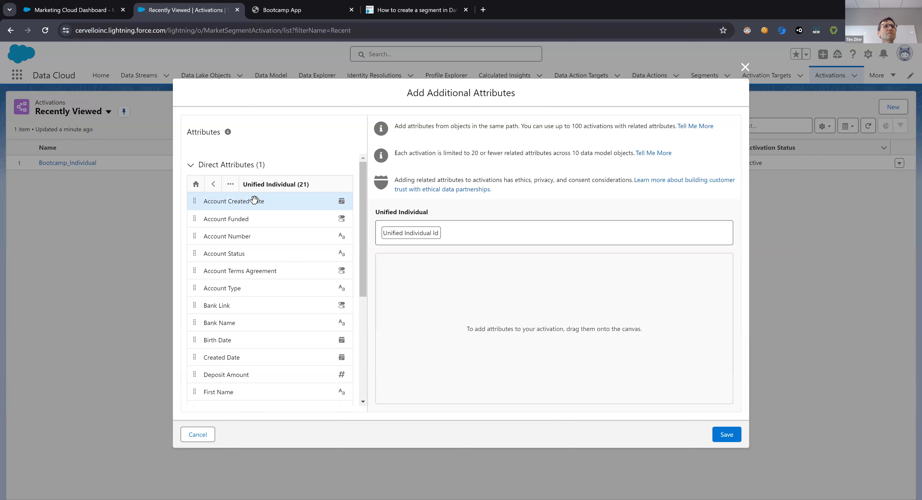
{"action": "scroll", "coordinate": [262, 337], "scroll_direction": "down", "scroll_amount": 2}
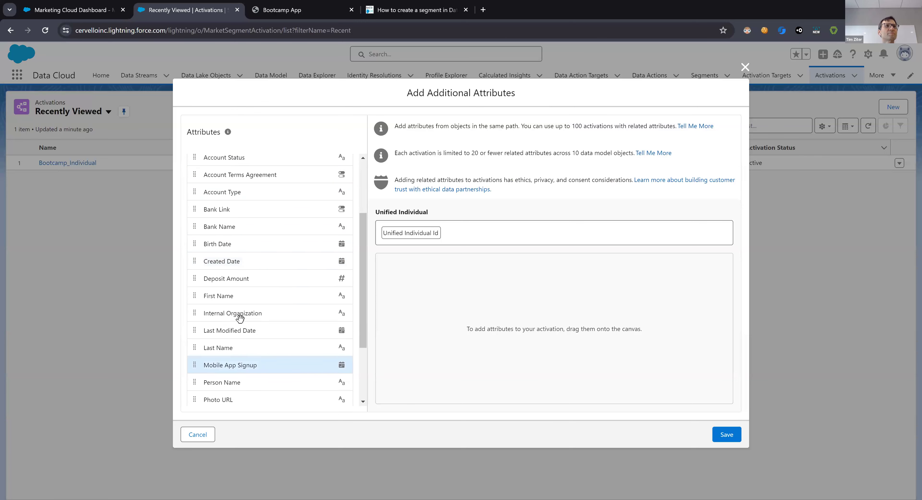
{"action": "left_click", "coordinate": [233, 300]}
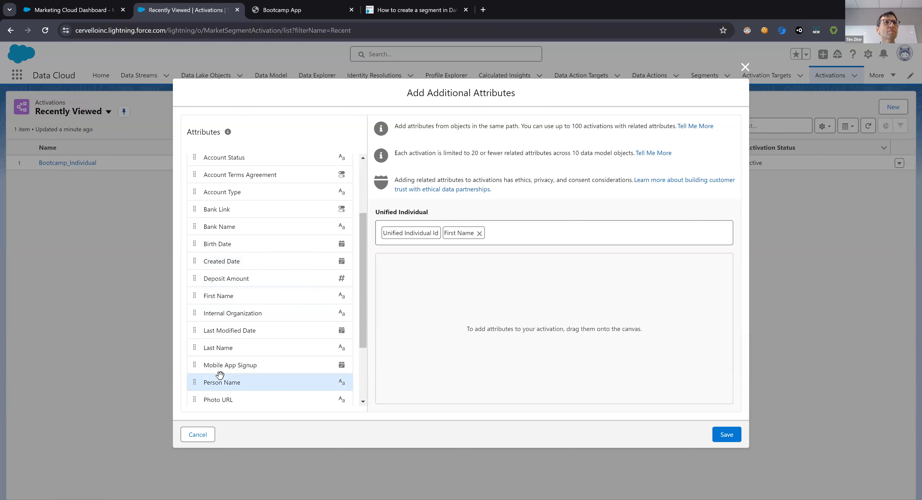
{"action": "left_click_drag", "start_coordinate": [239, 345], "coordinate": [488, 233]}
{"action": "scroll", "coordinate": [304, 334], "scroll_direction": "down", "scroll_amount": 1}
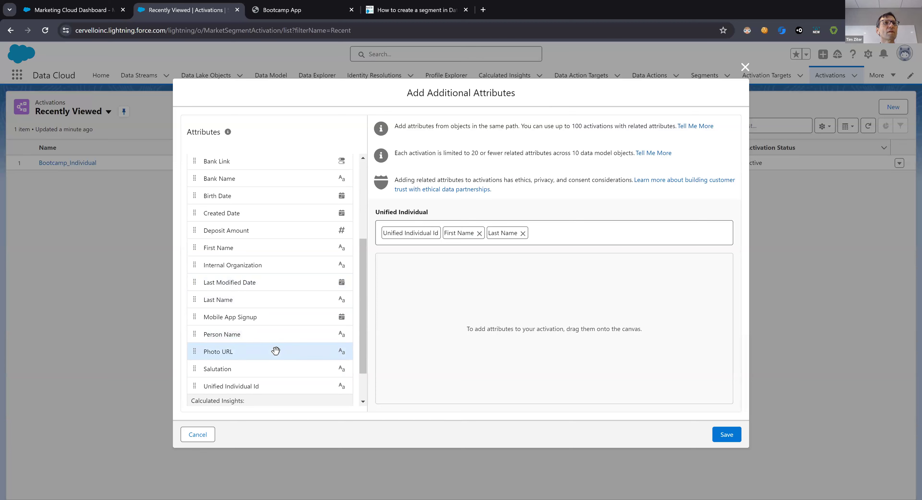
Add the Account Number, Account Created Date and Bank Link attributes to the activation and save the attribute selection
{"action": "scroll", "coordinate": [264, 376], "scroll_direction": "up", "scroll_amount": 2}
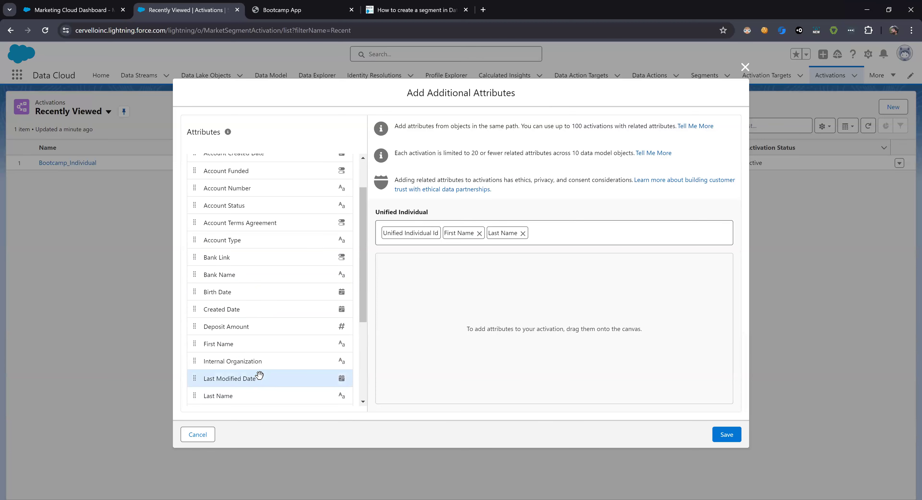
{"action": "scroll", "coordinate": [248, 222], "scroll_direction": "up", "scroll_amount": 1}
{"action": "scroll", "coordinate": [248, 223], "scroll_direction": "up", "scroll_amount": 1}
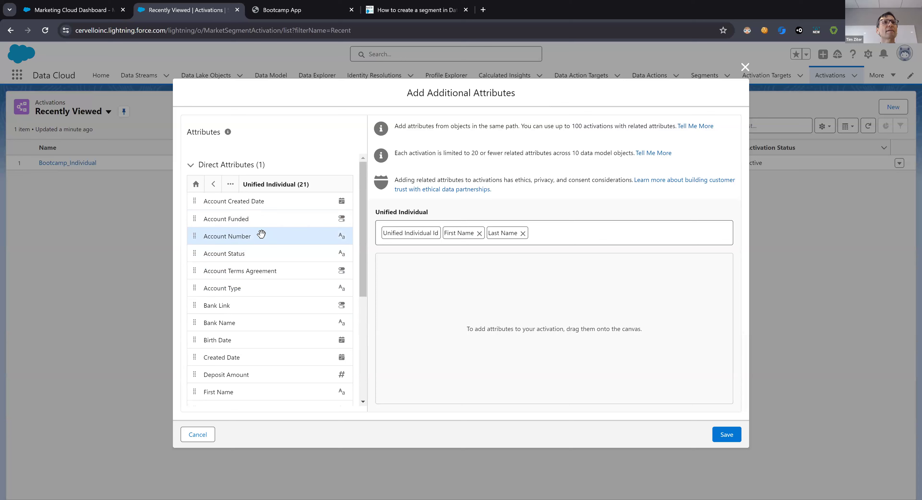
{"action": "left_click_drag", "start_coordinate": [267, 237], "coordinate": [581, 229]}
{"action": "left_click_drag", "start_coordinate": [265, 202], "coordinate": [626, 234]}
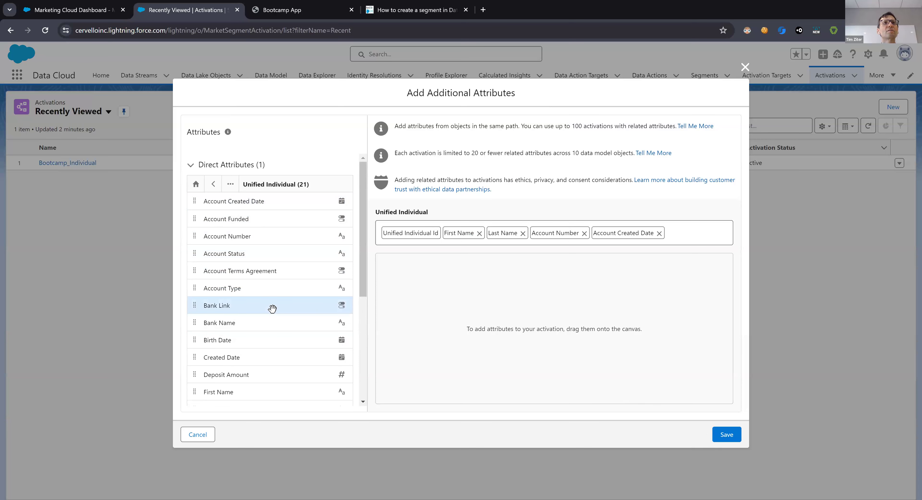
{"action": "left_click_drag", "start_coordinate": [273, 308], "coordinate": [690, 240]}
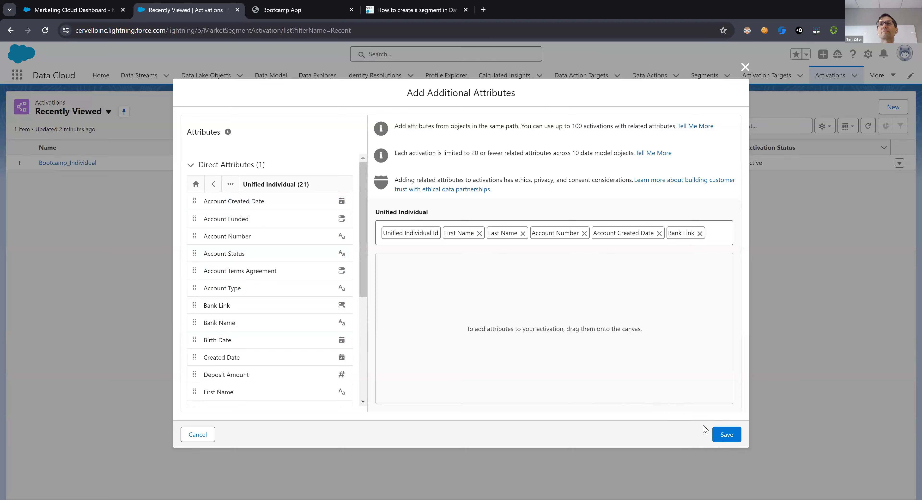
{"action": "left_click", "coordinate": [719, 438]}
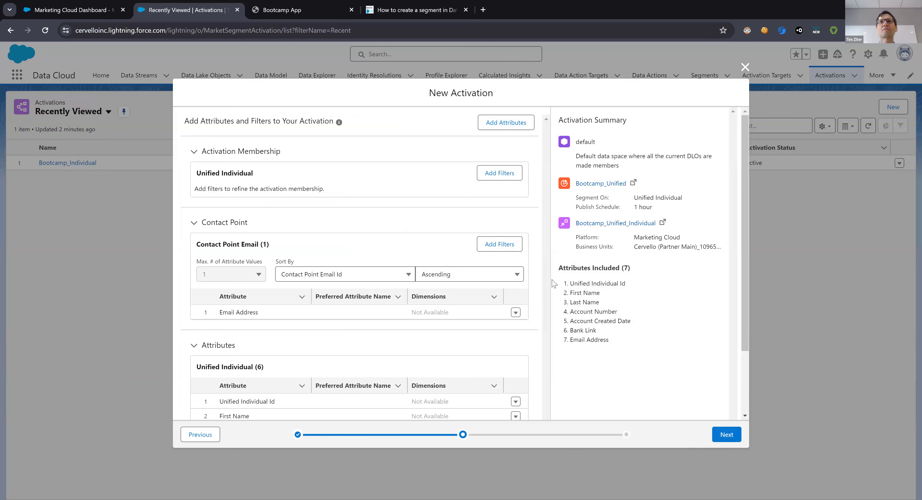
Name the activation Bootcamp_Unified_Individual, describe it as Unified Individual, set the refresh type to Full Refresh and save it
{"action": "scroll", "coordinate": [611, 272], "scroll_direction": "down", "scroll_amount": 1}
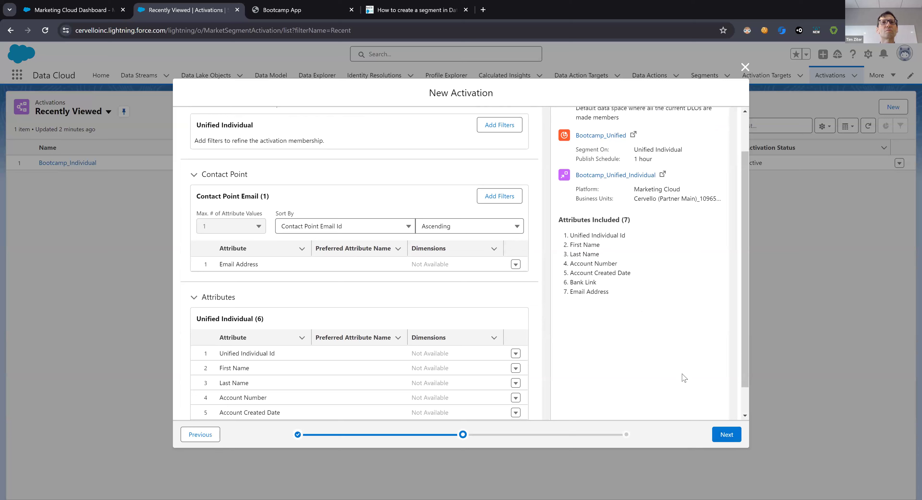
{"action": "left_click", "coordinate": [722, 438]}
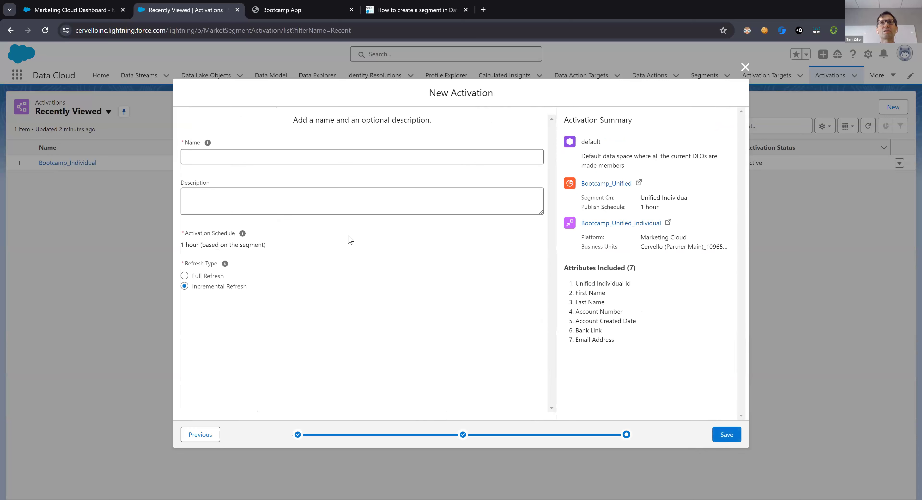
{"action": "left_click", "coordinate": [239, 158]}
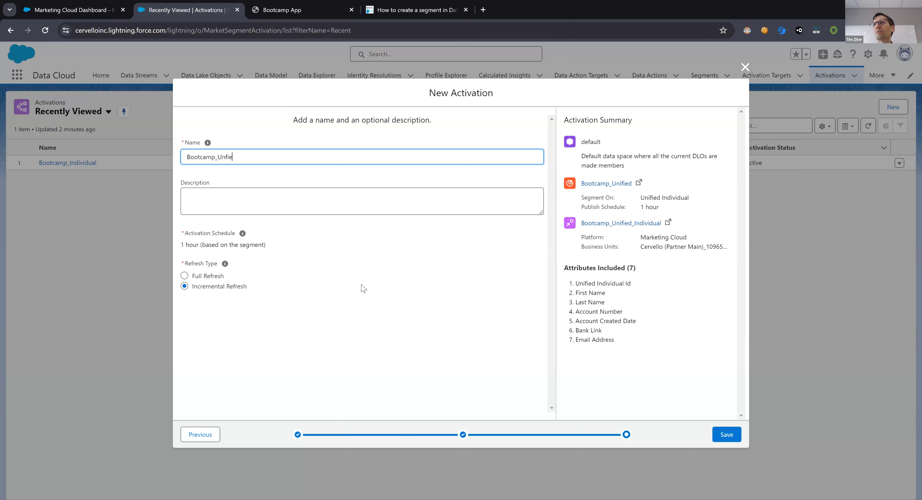
{"action": "type", "text": "Bootcamp_Unified_Individual"}
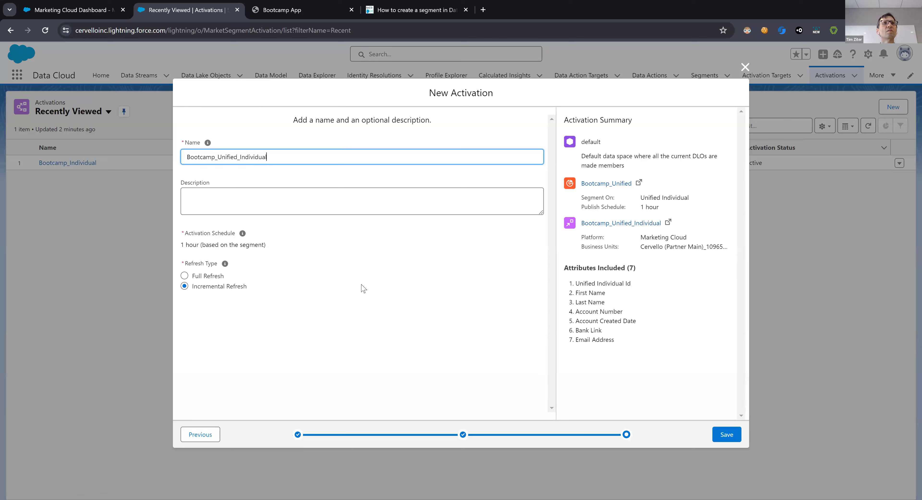
{"action": "key", "text": "Tab"}
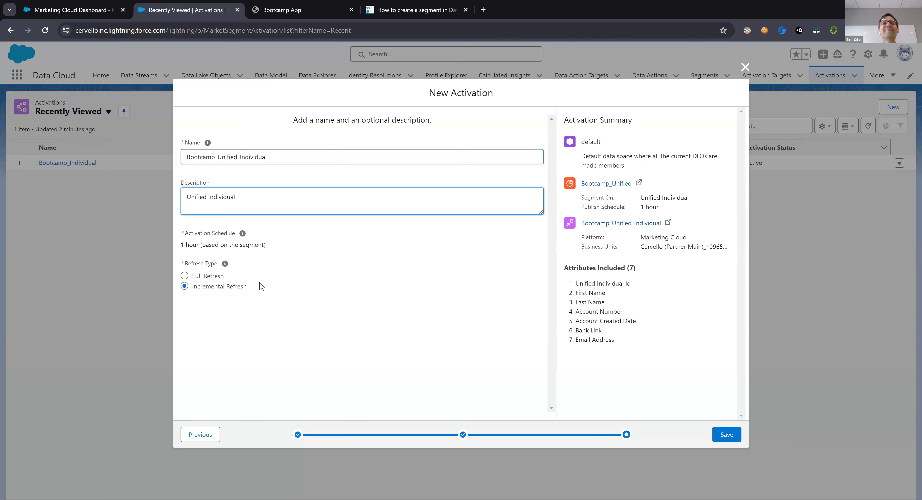
{"action": "left_click", "coordinate": [189, 276]}
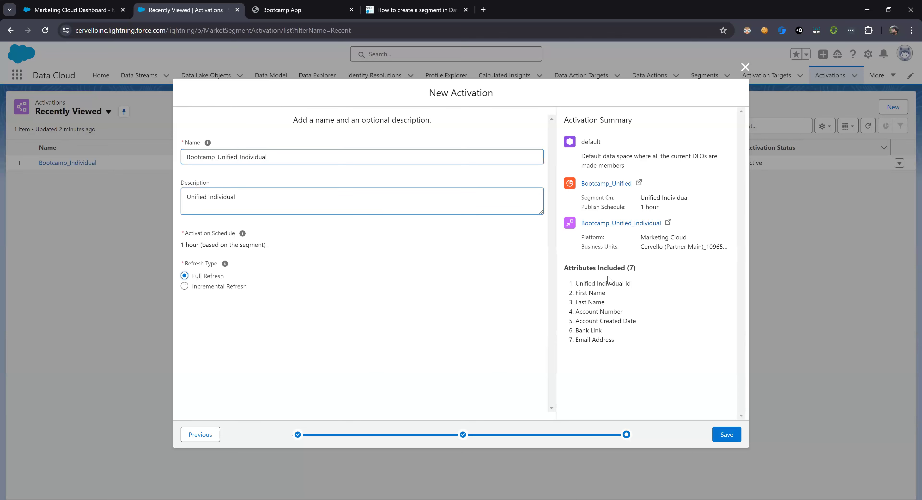
{"action": "left_click", "coordinate": [734, 441]}
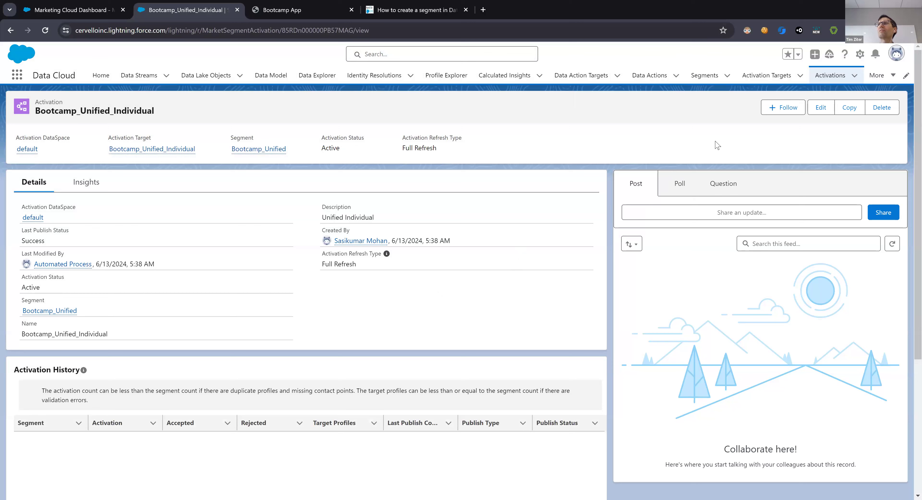
Open the Bootcamp_Unified segment from the segment list and publish it
{"action": "left_click", "coordinate": [704, 79]}
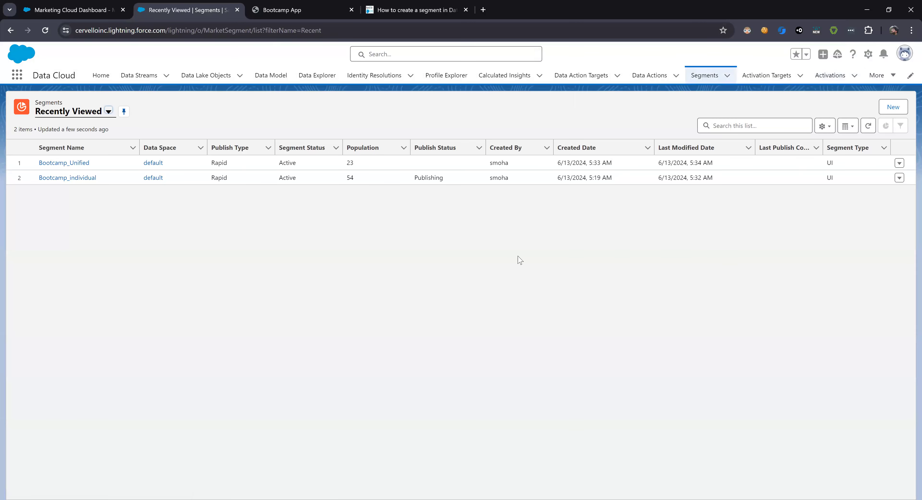
{"action": "left_click", "coordinate": [57, 162]}
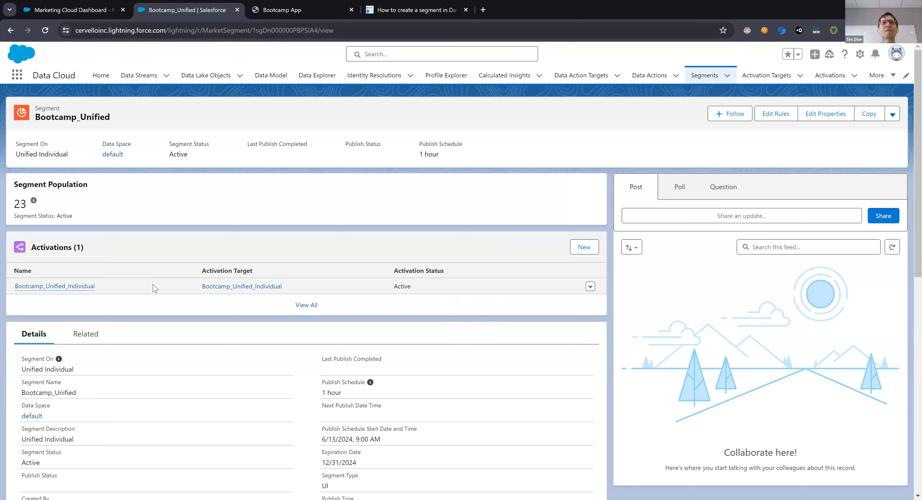
{"action": "left_click", "coordinate": [894, 115]}
{"action": "left_click", "coordinate": [887, 139]}
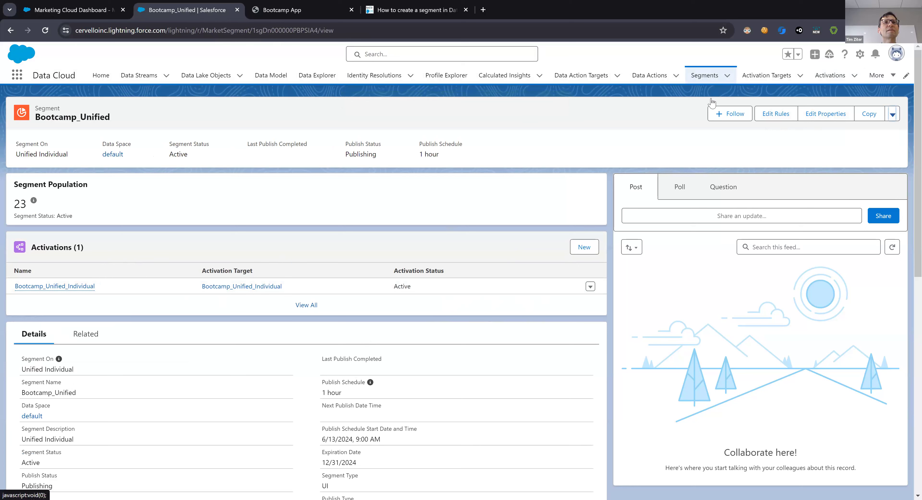
Check the publish status in the segment list and on the Bootcamp_individual segment's record
{"action": "left_click", "coordinate": [693, 81]}
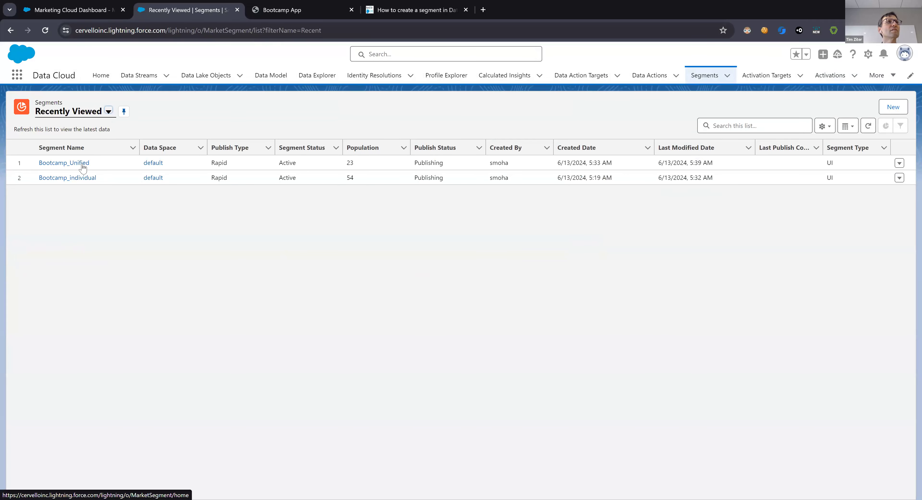
{"action": "left_click", "coordinate": [74, 177]}
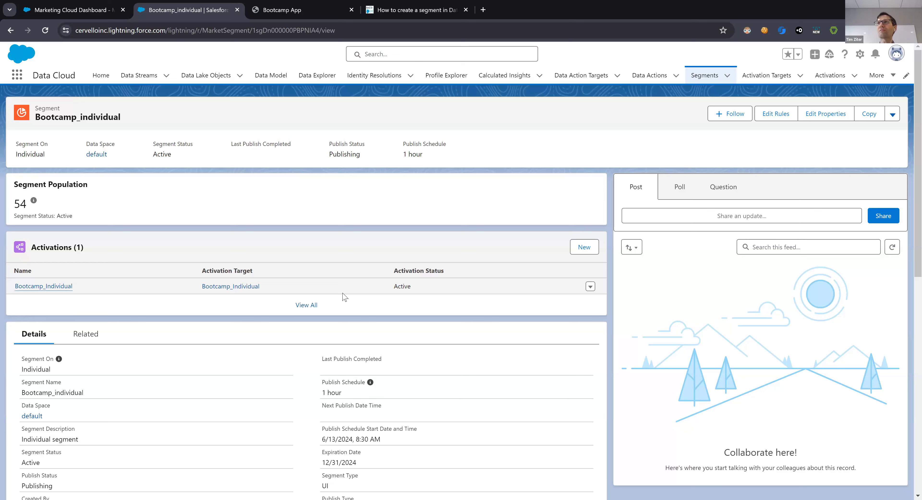
Switch to Marketing Cloud and open the Email application of Email Studio
{"action": "left_click", "coordinate": [95, 13]}
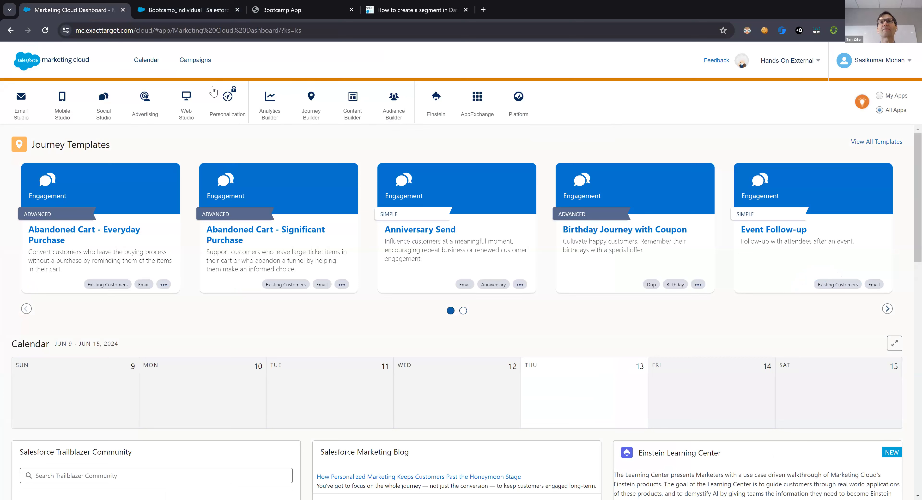
{"action": "mouse_move", "coordinate": [17, 120]}
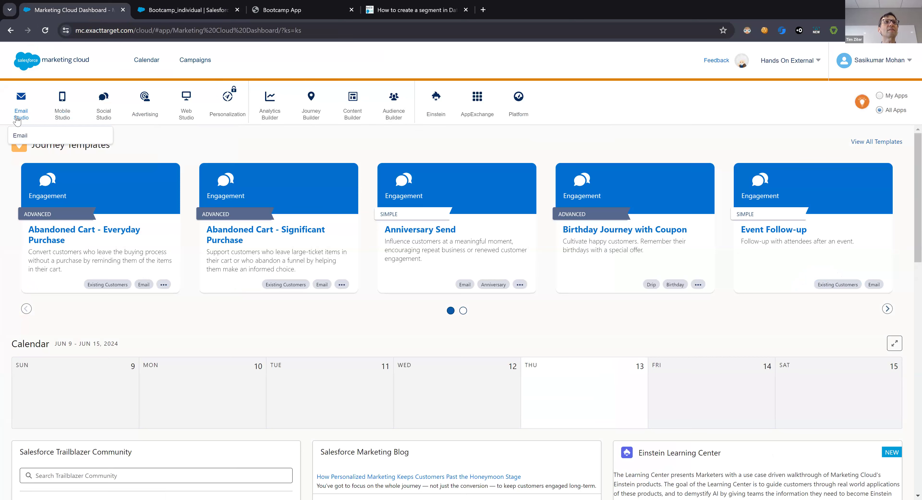
{"action": "left_click", "coordinate": [23, 136]}
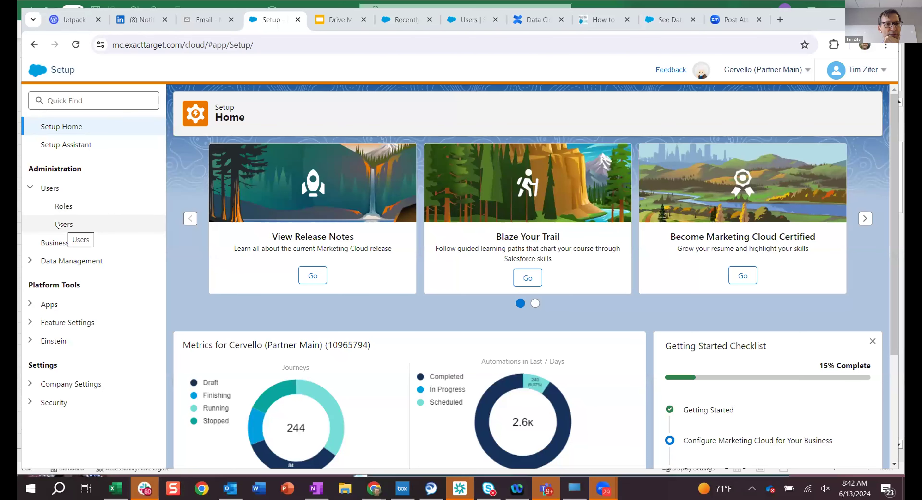
Open the user list in Marketing Cloud Setup, search for the participant by first name and select the matching account
{"action": "left_click", "coordinate": [61, 225]}
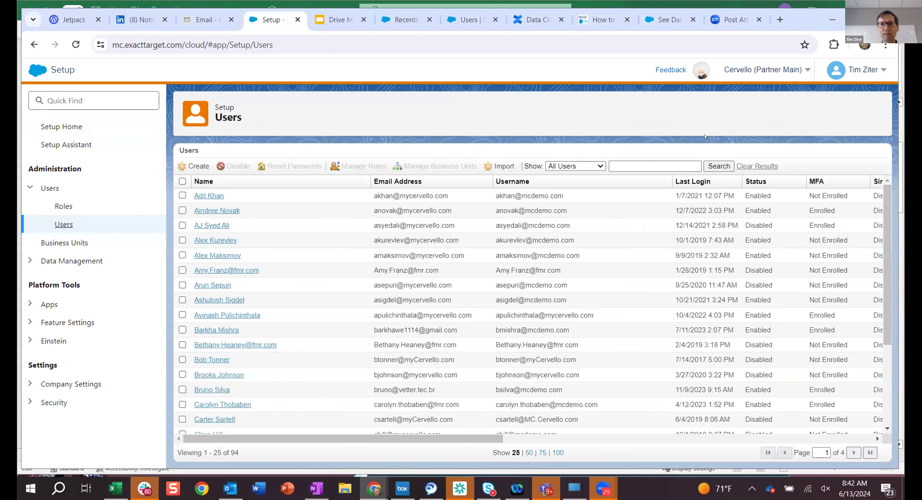
{"action": "left_click", "coordinate": [629, 161]}
{"action": "type", "text": "sasi"}
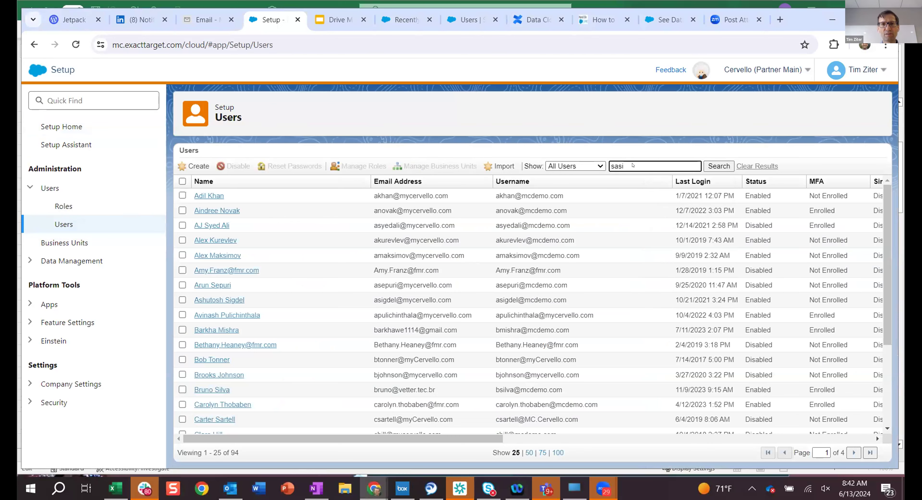
{"action": "key", "text": "Return"}
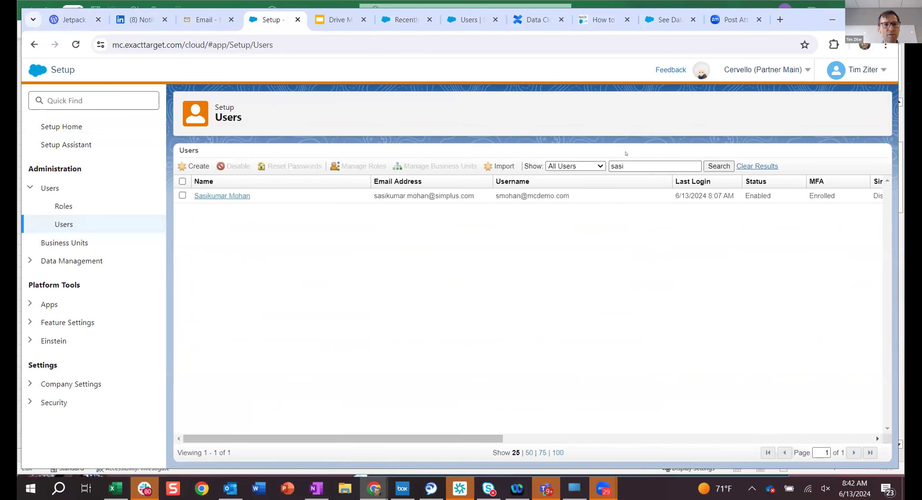
{"action": "left_click", "coordinate": [182, 195]}
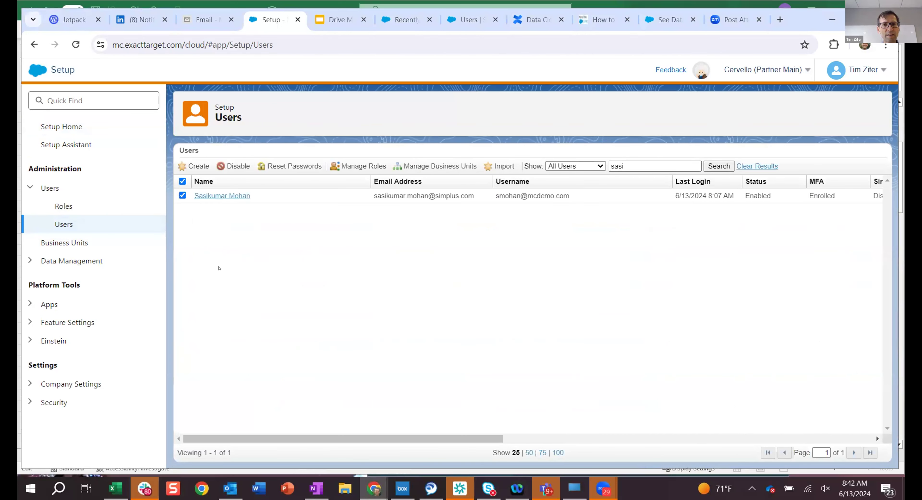
Assign the selected user to Cervello (Partner Main), Cervello (Partner Sandbox), FI Business Unit and Web Personalization POC as well, and save
{"action": "left_click", "coordinate": [432, 166]}
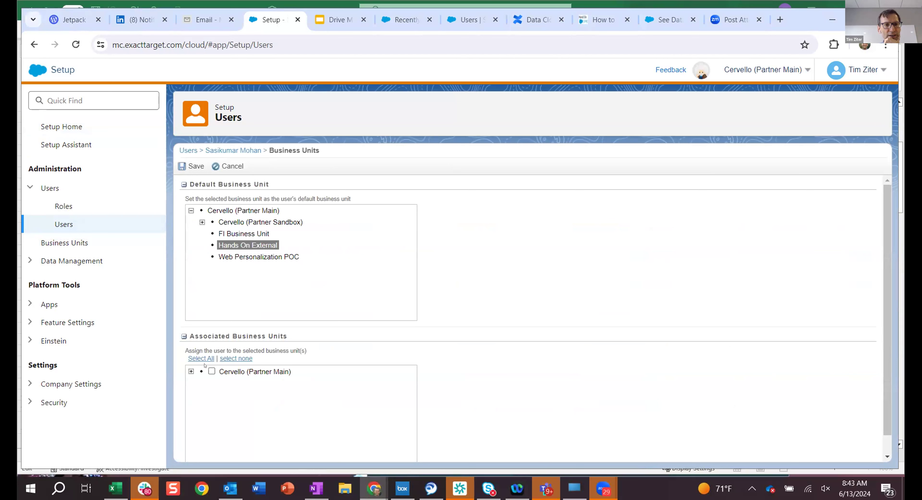
{"action": "left_click", "coordinate": [191, 371]}
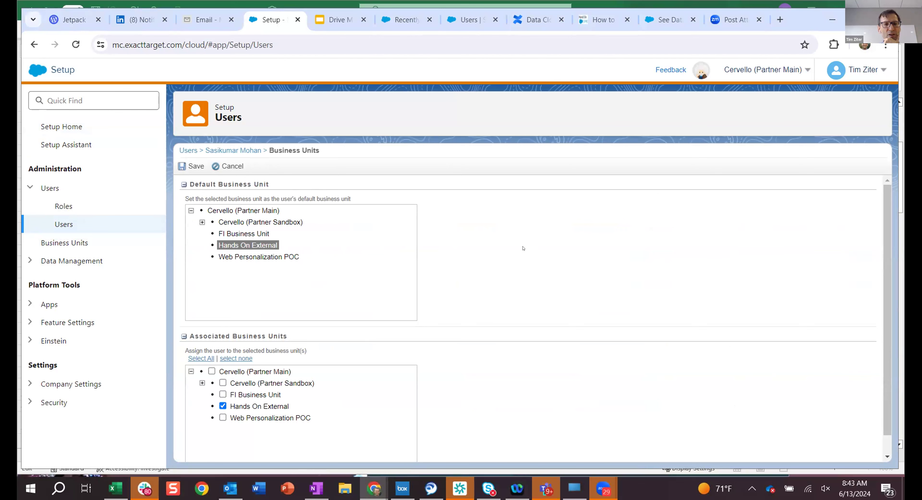
{"action": "scroll", "coordinate": [523, 248], "scroll_direction": "down", "scroll_amount": 1}
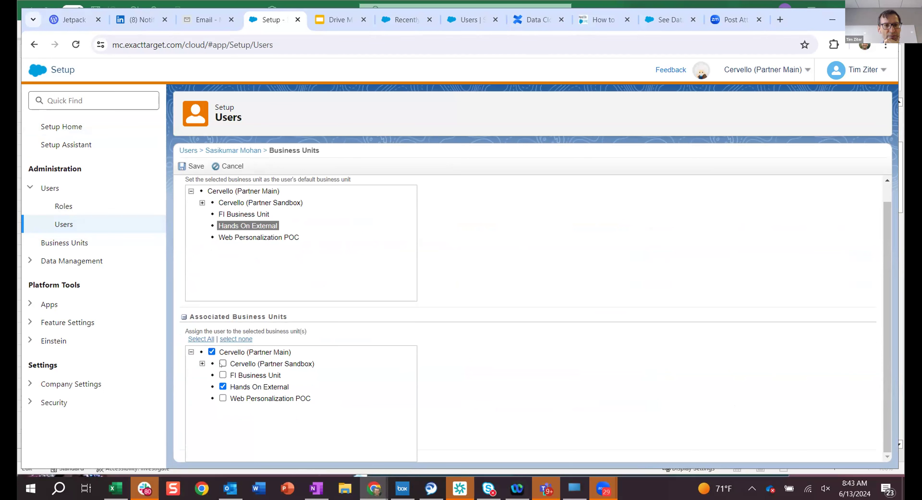
{"action": "left_click", "coordinate": [222, 374]}
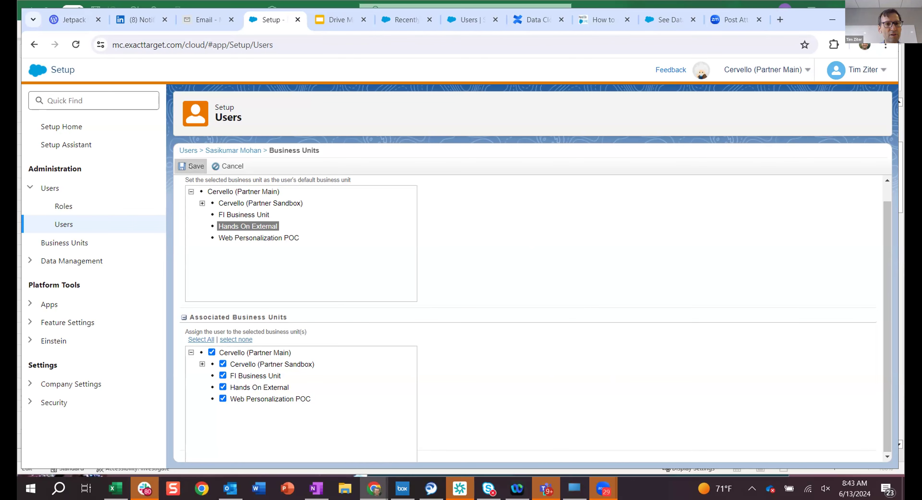
{"action": "left_click", "coordinate": [190, 165]}
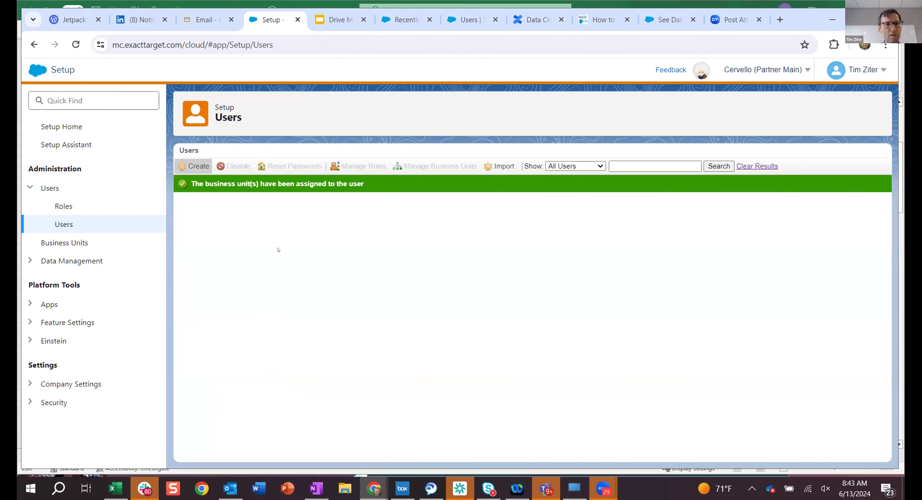
Search the user list for the participant by first name and add the Administrator and Marketing Cloud Administrator roles to the account
{"action": "left_click", "coordinate": [644, 160]}
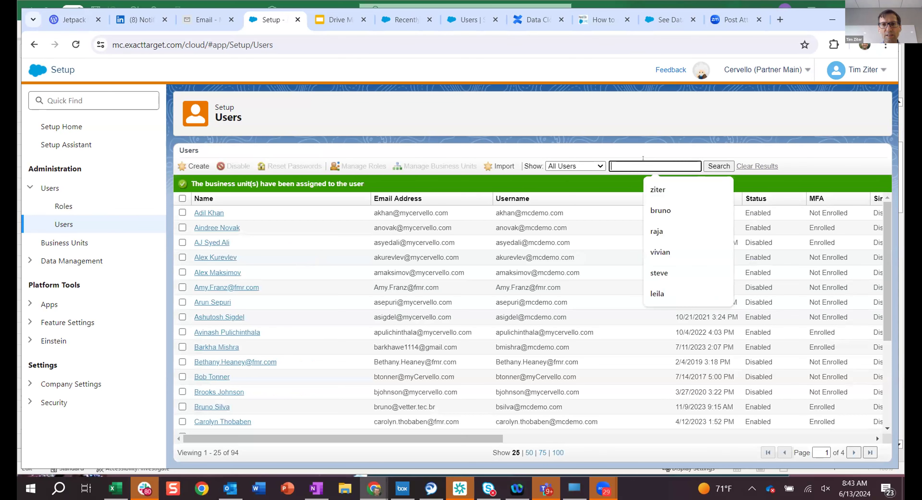
{"action": "type", "text": "sasi"}
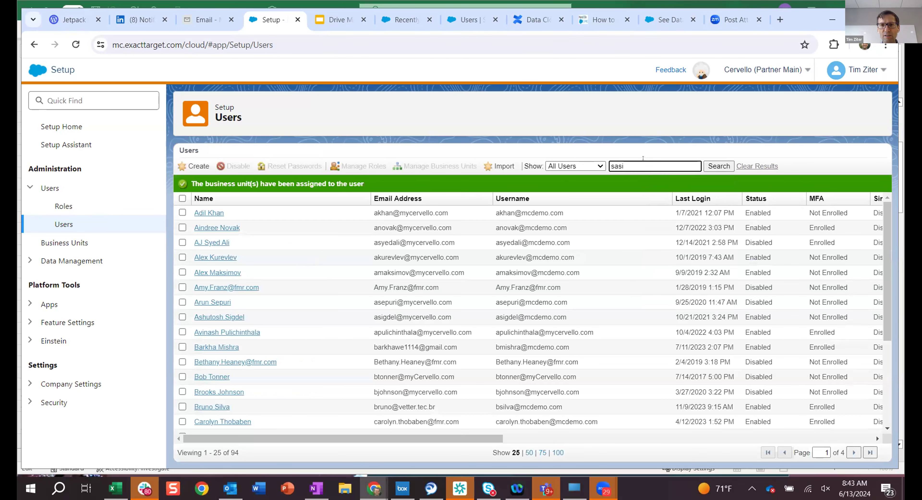
{"action": "key", "text": "Return"}
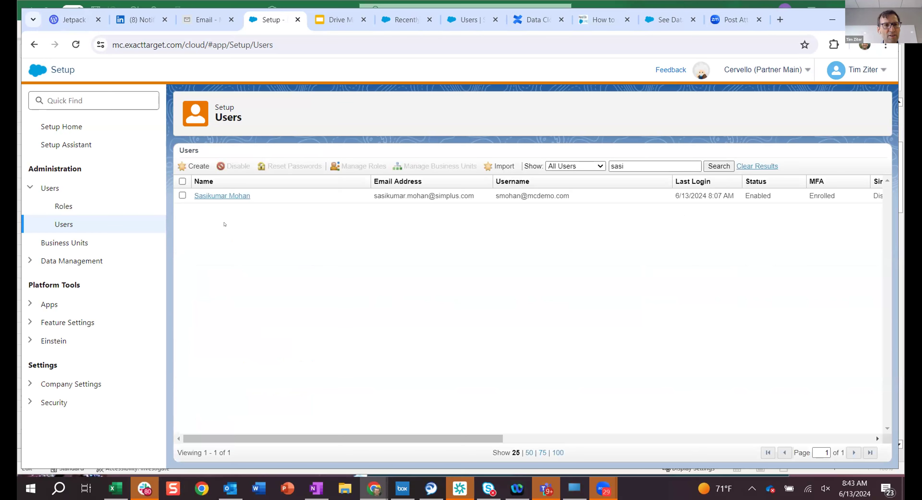
{"action": "left_click", "coordinate": [183, 195]}
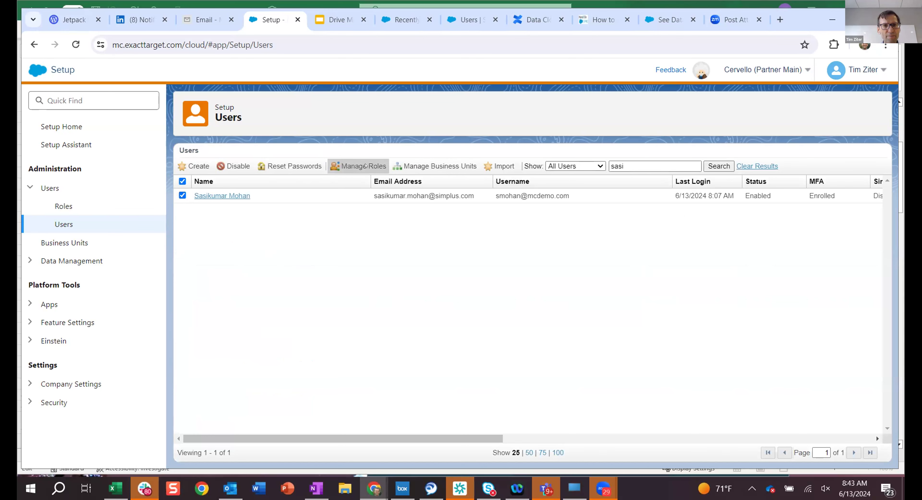
{"action": "left_click", "coordinate": [364, 166]}
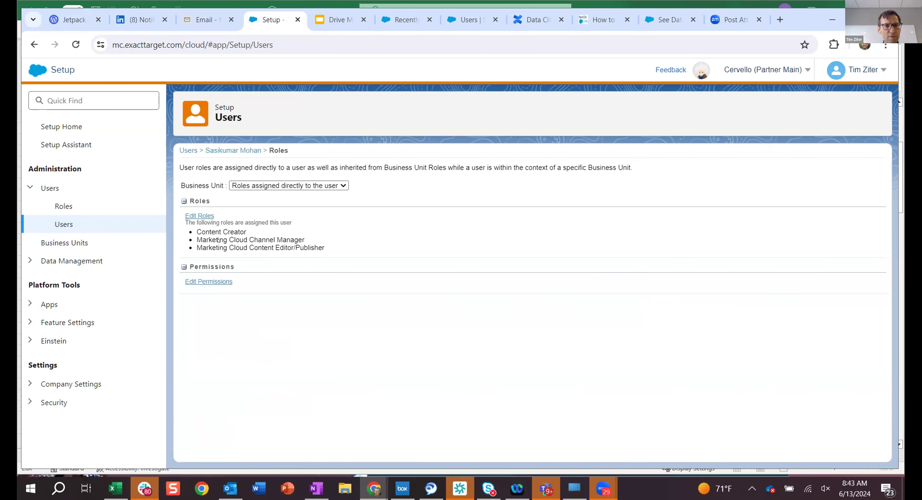
{"action": "left_click", "coordinate": [204, 214]}
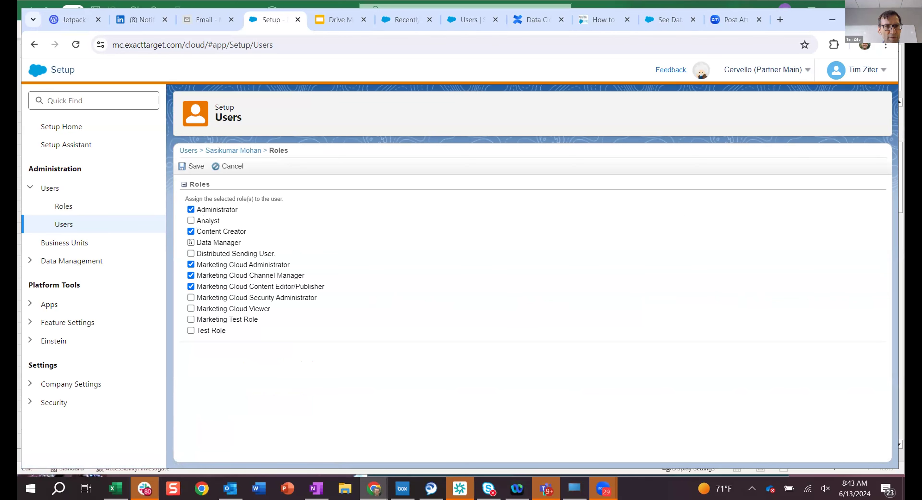
{"action": "left_click", "coordinate": [191, 274]}
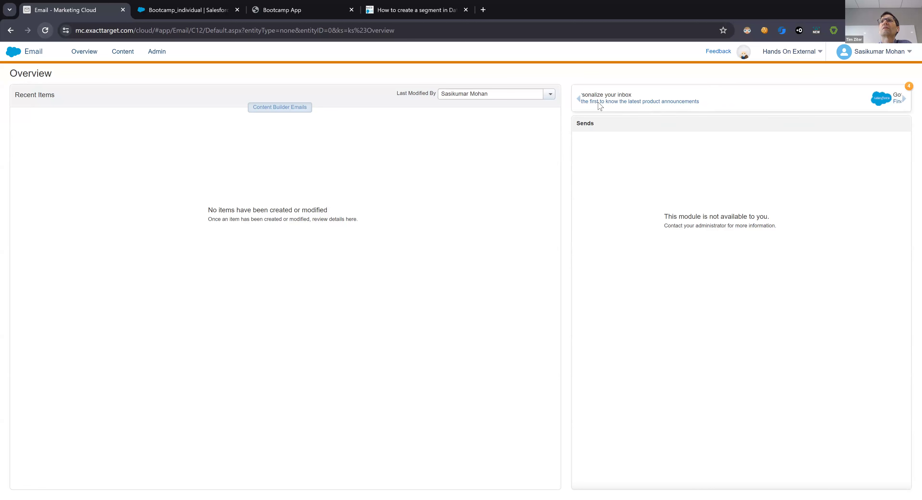
Reload the participant's Email Studio page and switch the business unit to Cervello (Partner Main)
{"action": "mouse_move", "coordinate": [773, 57]}
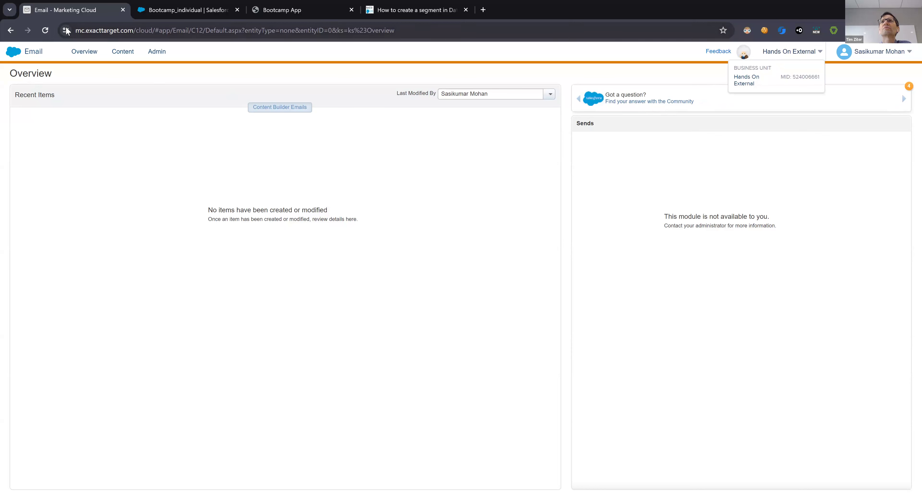
{"action": "left_click", "coordinate": [44, 30]}
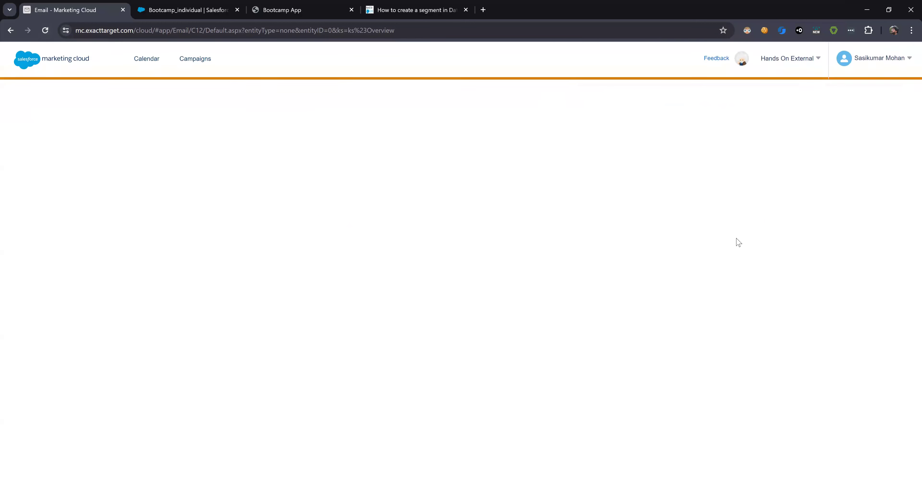
{"action": "mouse_move", "coordinate": [794, 58]}
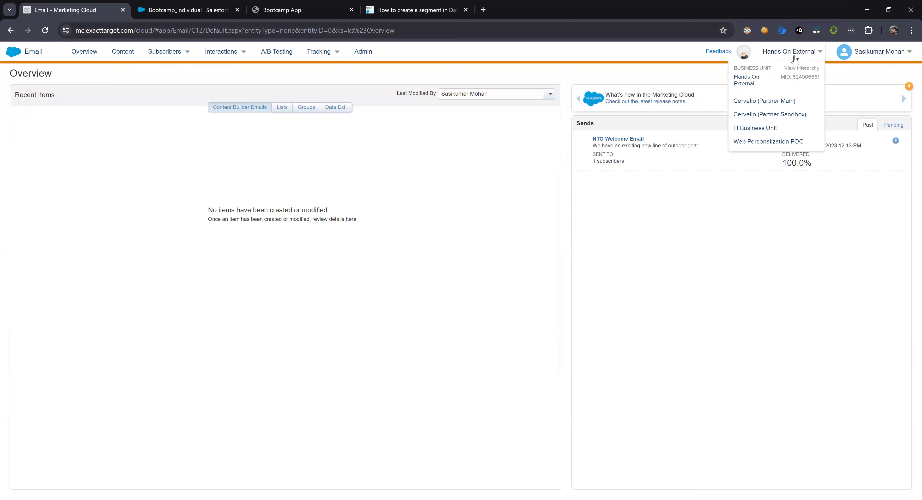
{"action": "left_click", "coordinate": [817, 107]}
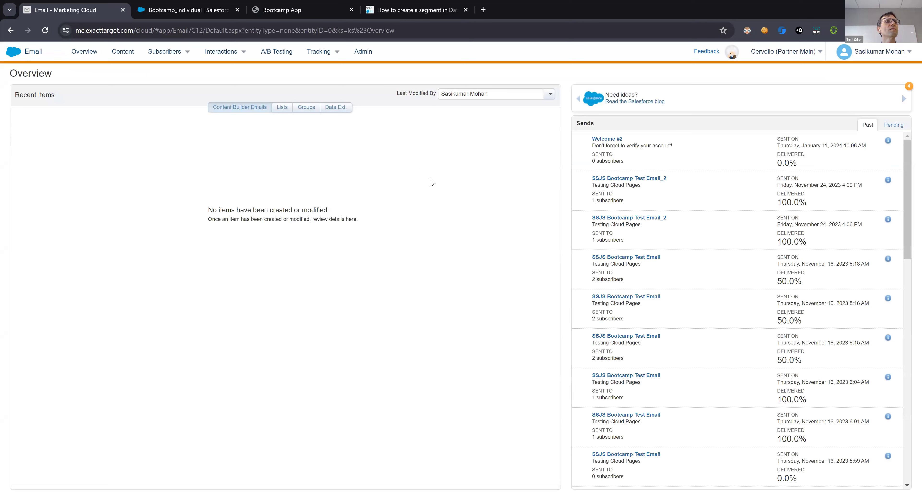
Go to the subscriber data extensions and expand Shared Data Extensions down to the folders under Customer 360 Segments
{"action": "mouse_move", "coordinate": [176, 65]}
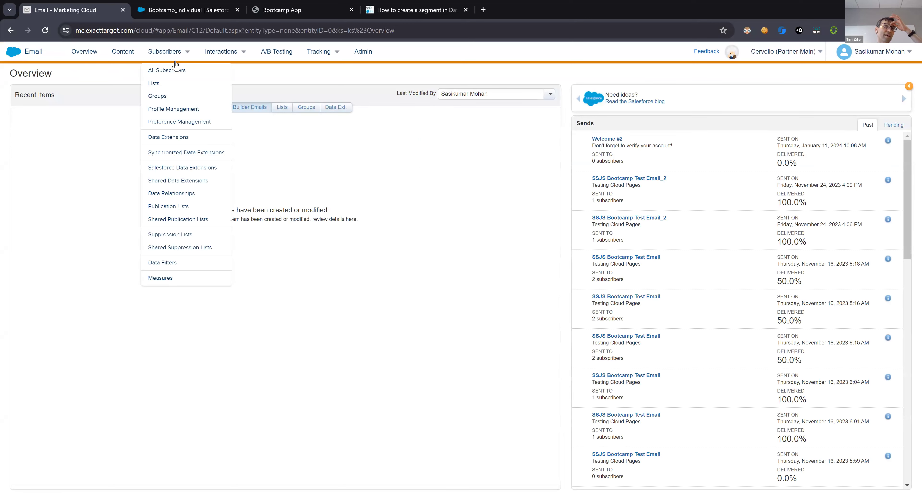
{"action": "left_click", "coordinate": [186, 137]}
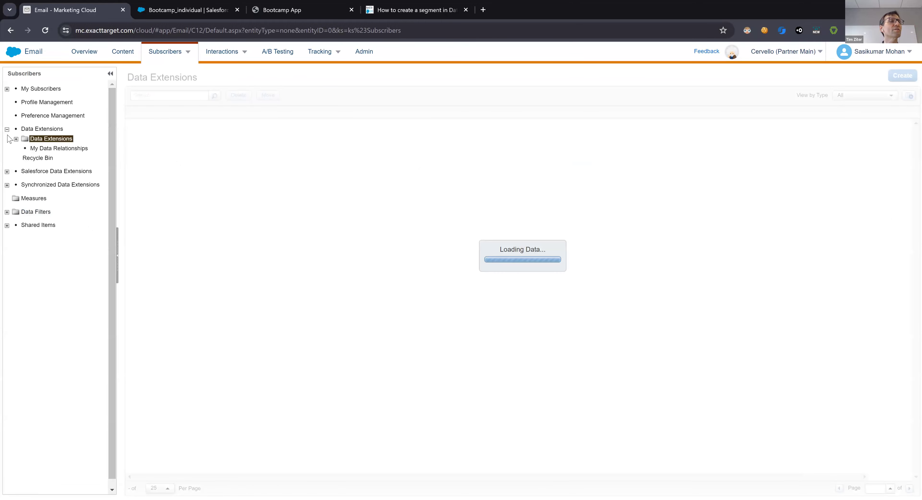
{"action": "left_click", "coordinate": [16, 139]}
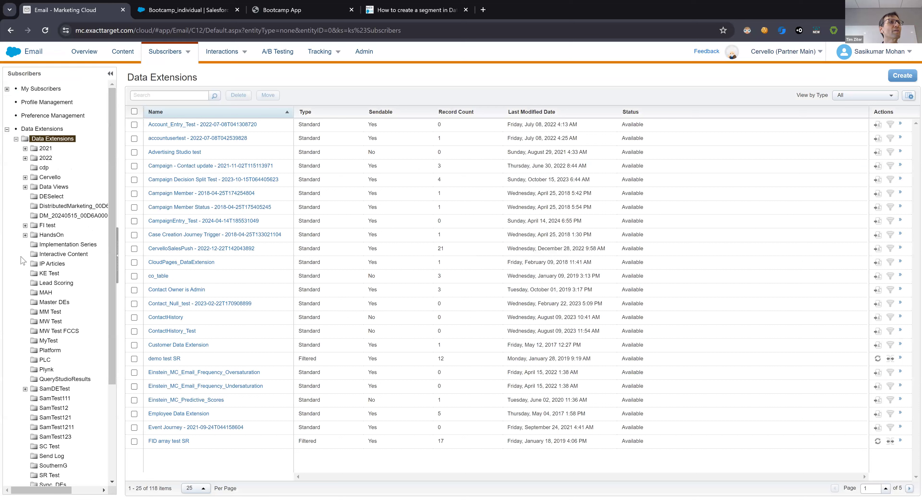
{"action": "scroll", "coordinate": [21, 258], "scroll_direction": "down", "scroll_amount": 4}
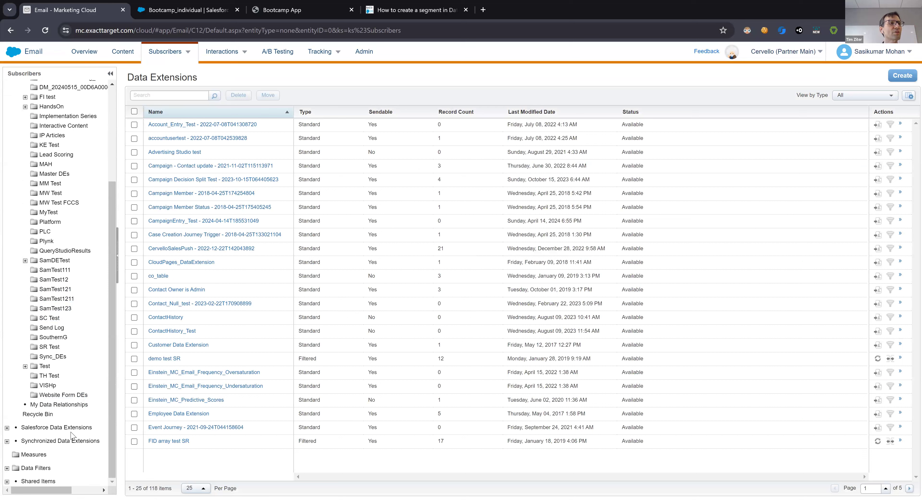
{"action": "left_click", "coordinate": [7, 480]}
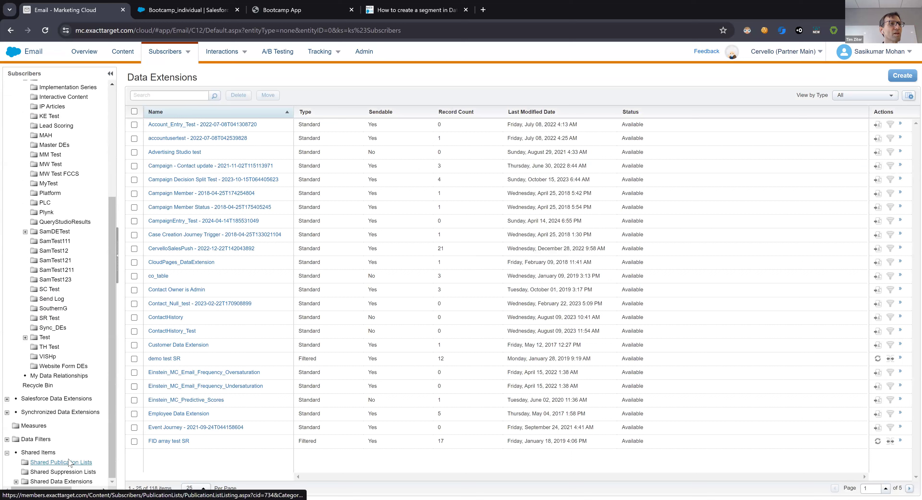
{"action": "left_click", "coordinate": [15, 482]}
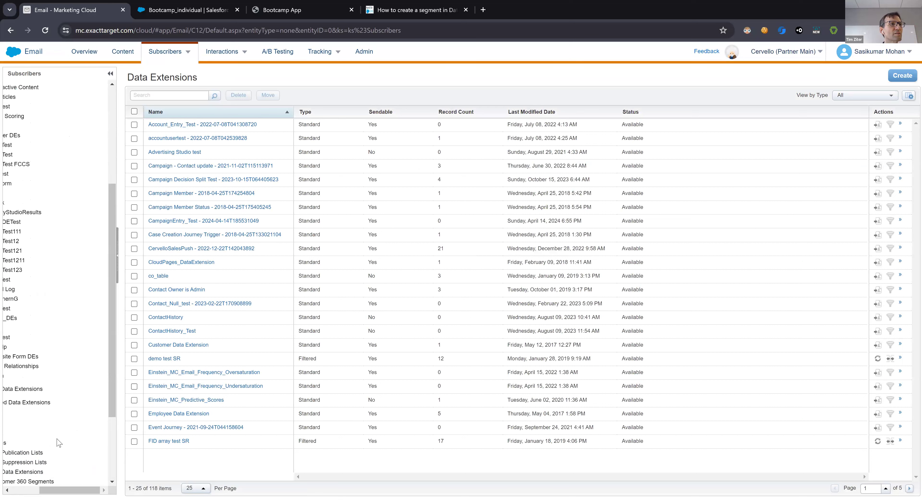
{"action": "left_click_drag", "start_coordinate": [68, 489], "coordinate": [38, 488]}
{"action": "scroll", "coordinate": [42, 480], "scroll_direction": "down", "scroll_amount": 3}
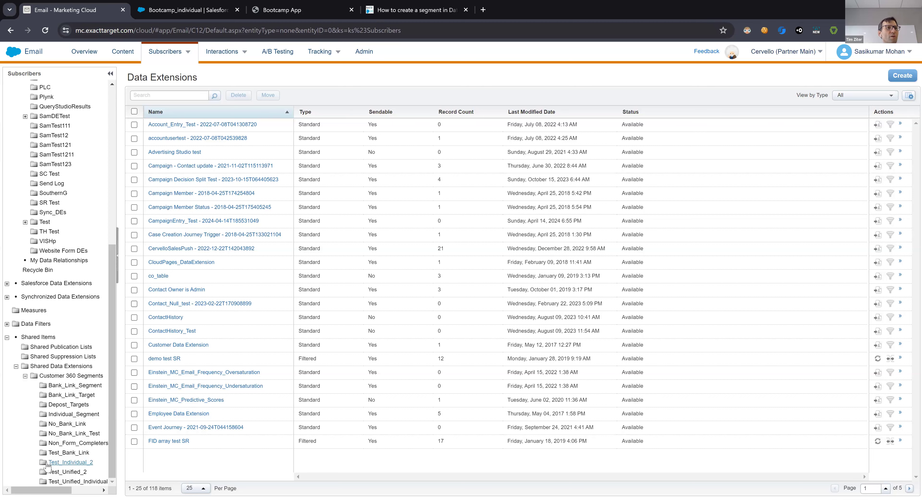
Open the data extension in the Test_Individual_2 folder and examine its subscriber records
{"action": "left_click", "coordinate": [64, 462]}
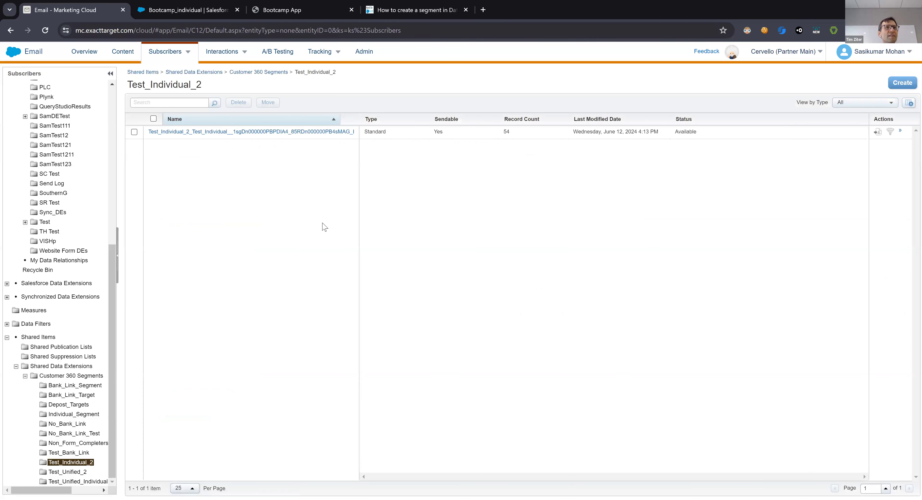
{"action": "left_click", "coordinate": [307, 133]}
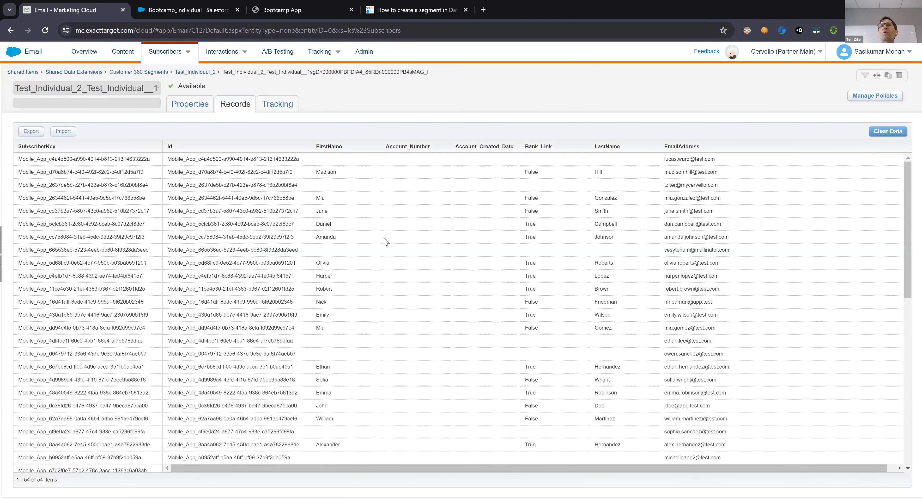
{"action": "left_click_drag", "start_coordinate": [908, 257], "coordinate": [908, 340]}
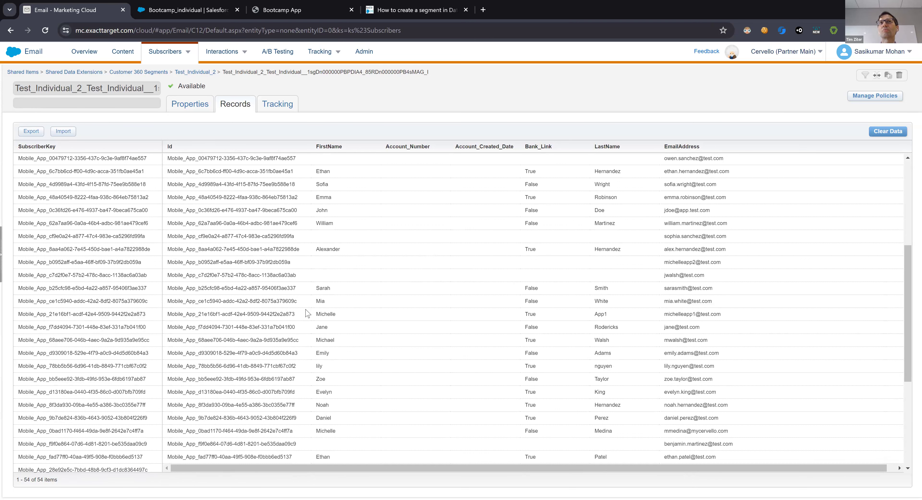
{"action": "scroll", "coordinate": [308, 314], "scroll_direction": "up", "scroll_amount": 5}
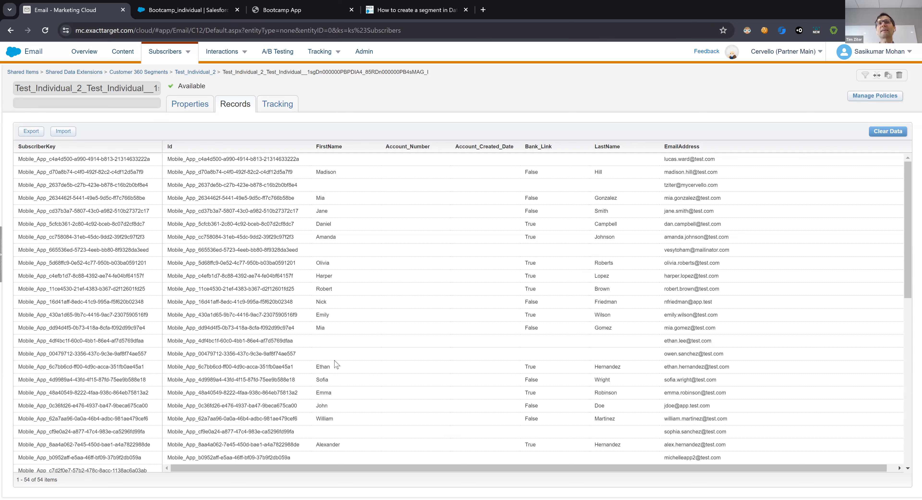
Open the data extension in the Test_Unified_2 folder and examine its properties and subscriber records
{"action": "left_click", "coordinate": [195, 75]}
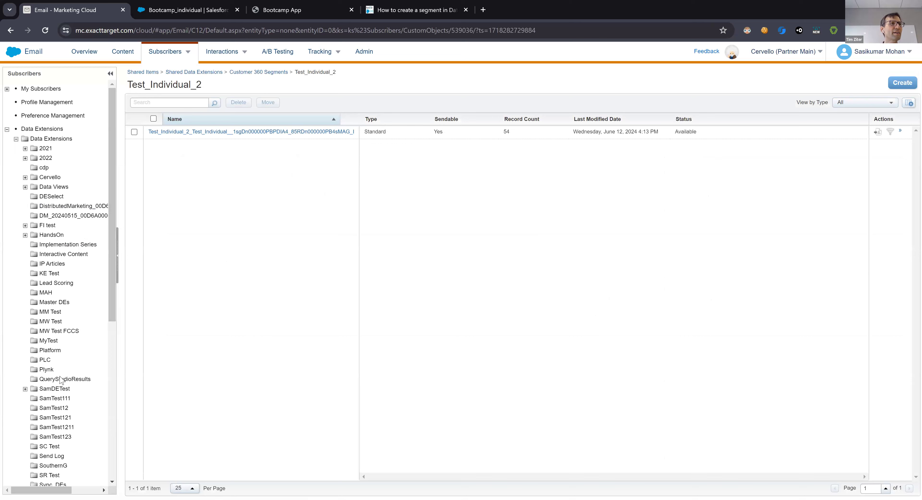
{"action": "scroll", "coordinate": [61, 380], "scroll_direction": "down", "scroll_amount": 5}
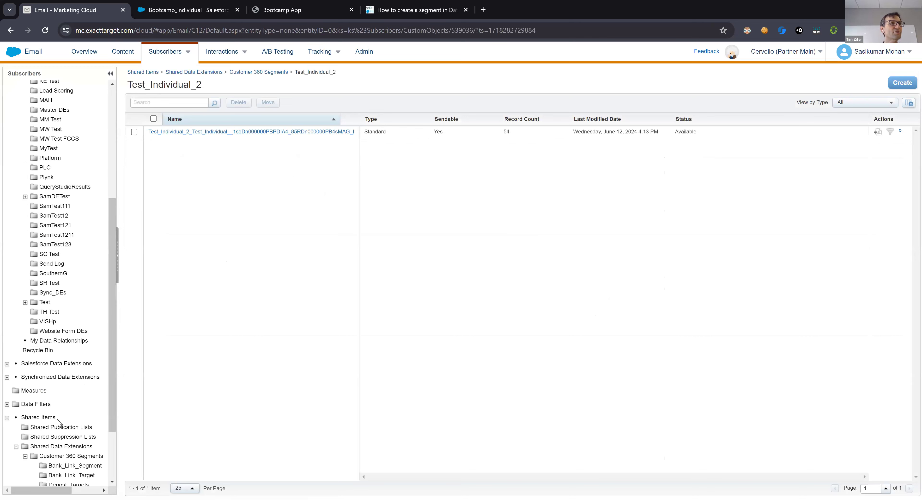
{"action": "scroll", "coordinate": [78, 471], "scroll_direction": "down", "scroll_amount": 2}
{"action": "left_click", "coordinate": [80, 471]}
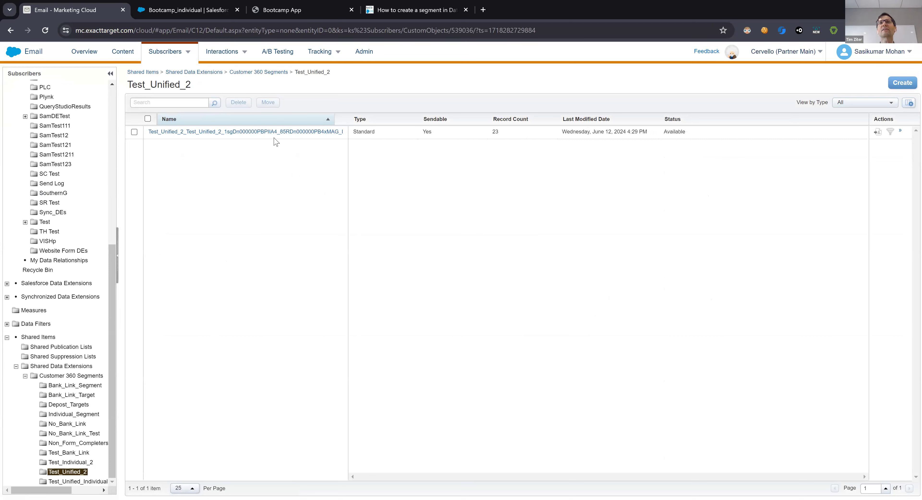
{"action": "left_click", "coordinate": [227, 132]}
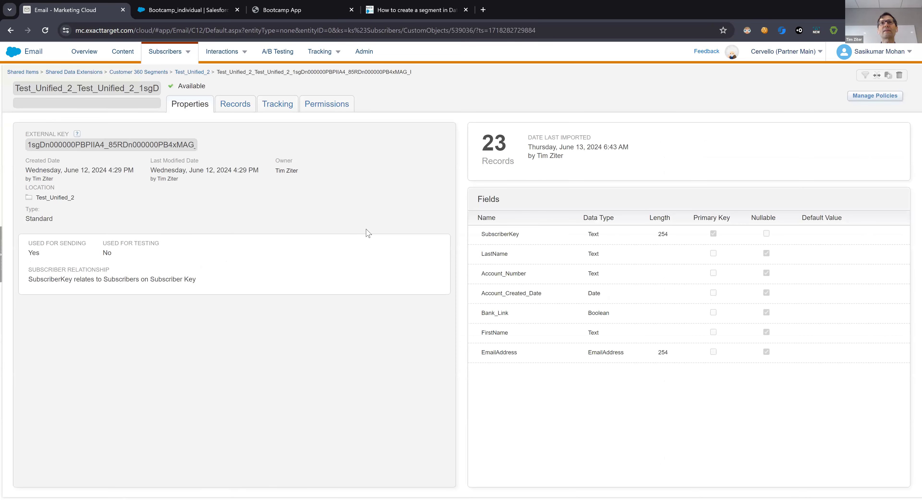
{"action": "left_click", "coordinate": [234, 108]}
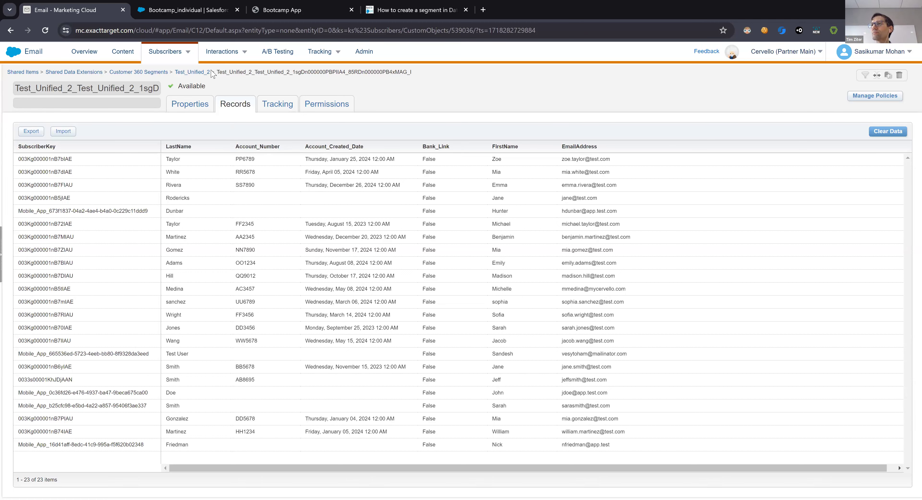
Switch to Data Cloud, check the publish status of the Bootcamp segments in the segment list, and return to Marketing Cloud
{"action": "left_click", "coordinate": [182, 11]}
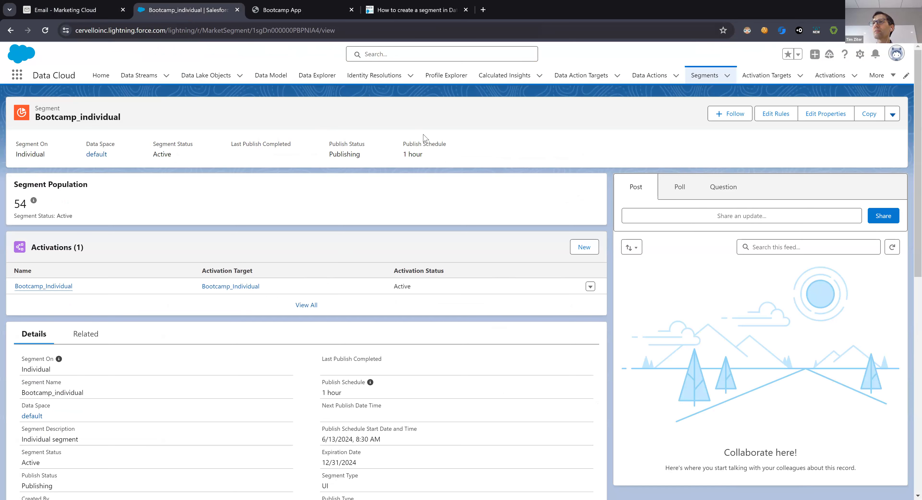
{"action": "left_click", "coordinate": [696, 80]}
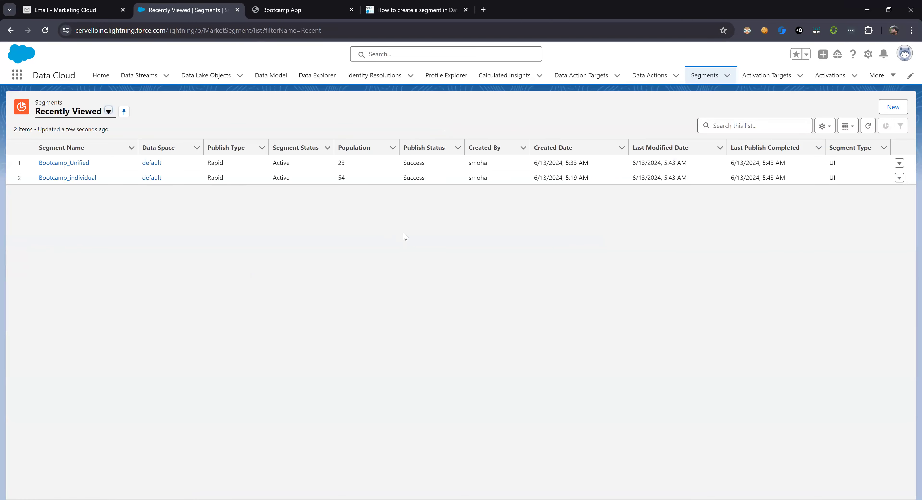
{"action": "left_click", "coordinate": [94, 11]}
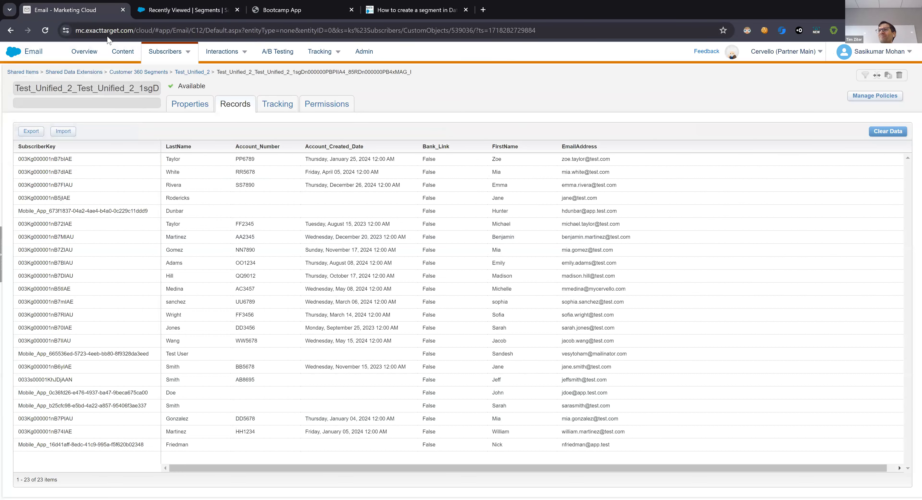
Open the data extension in the Individual_Segment folder and examine its properties and subscriber records
{"action": "left_click", "coordinate": [192, 73]}
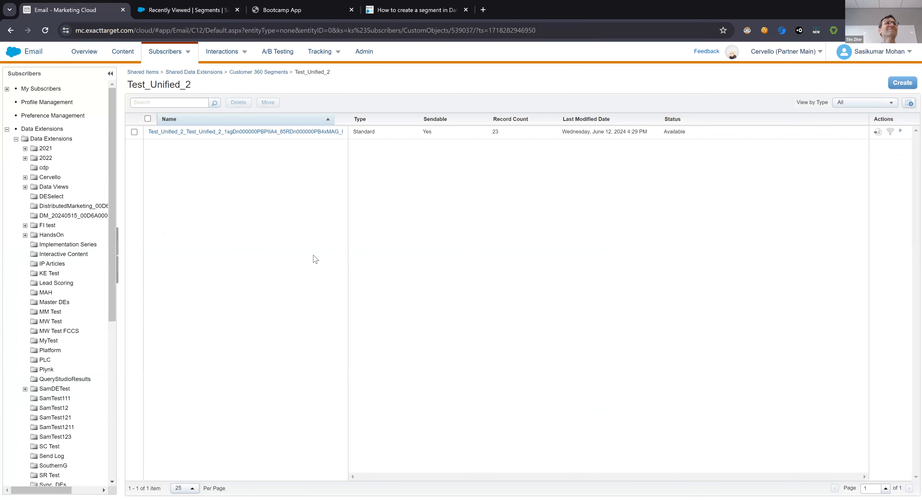
{"action": "scroll", "coordinate": [106, 374], "scroll_direction": "down", "scroll_amount": 4}
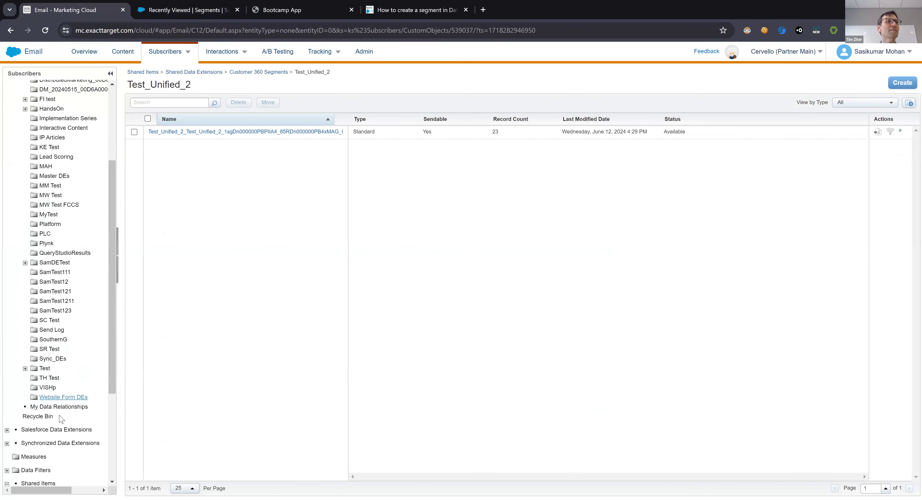
{"action": "scroll", "coordinate": [61, 419], "scroll_direction": "down", "scroll_amount": 4}
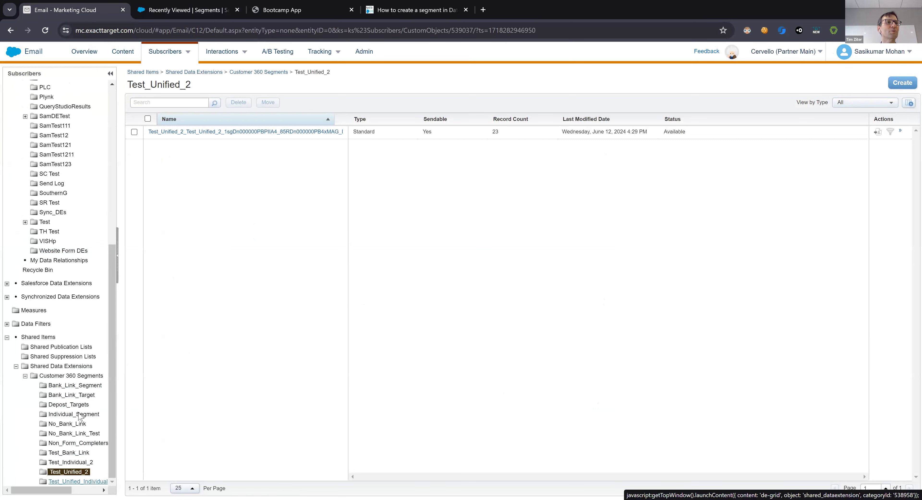
{"action": "left_click", "coordinate": [85, 415]}
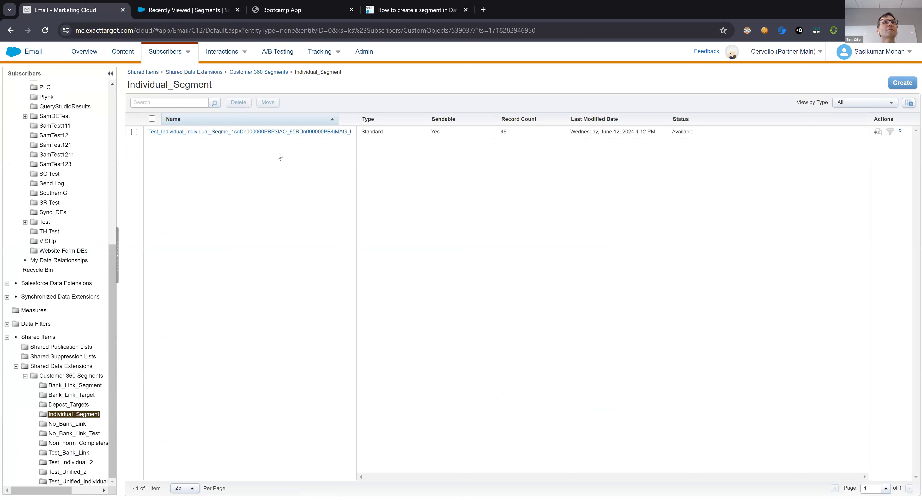
{"action": "left_click", "coordinate": [270, 132]}
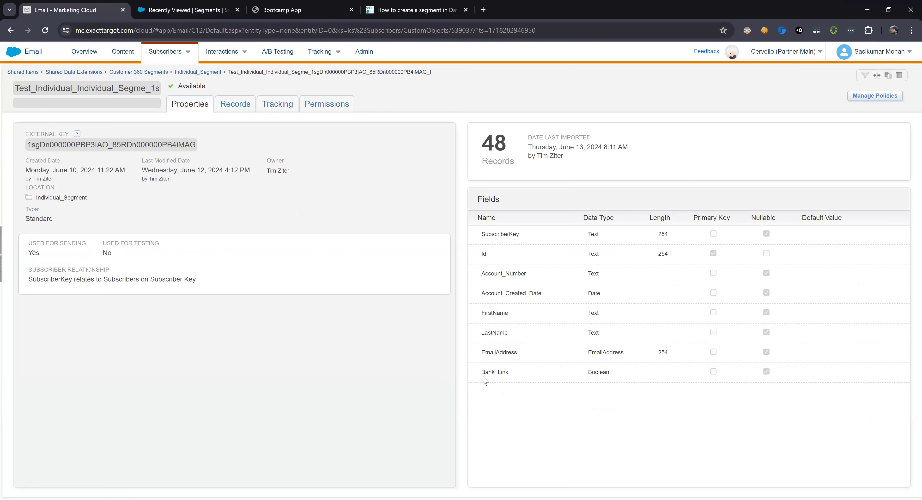
{"action": "left_click", "coordinate": [235, 104]}
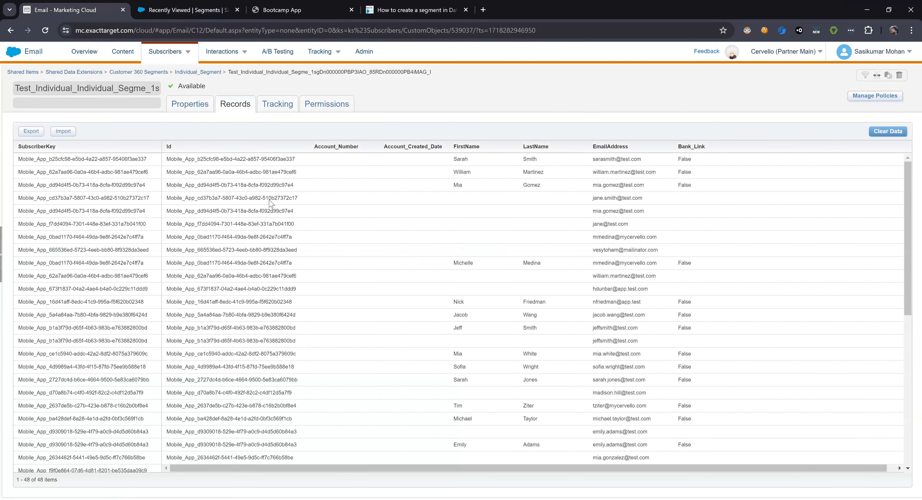